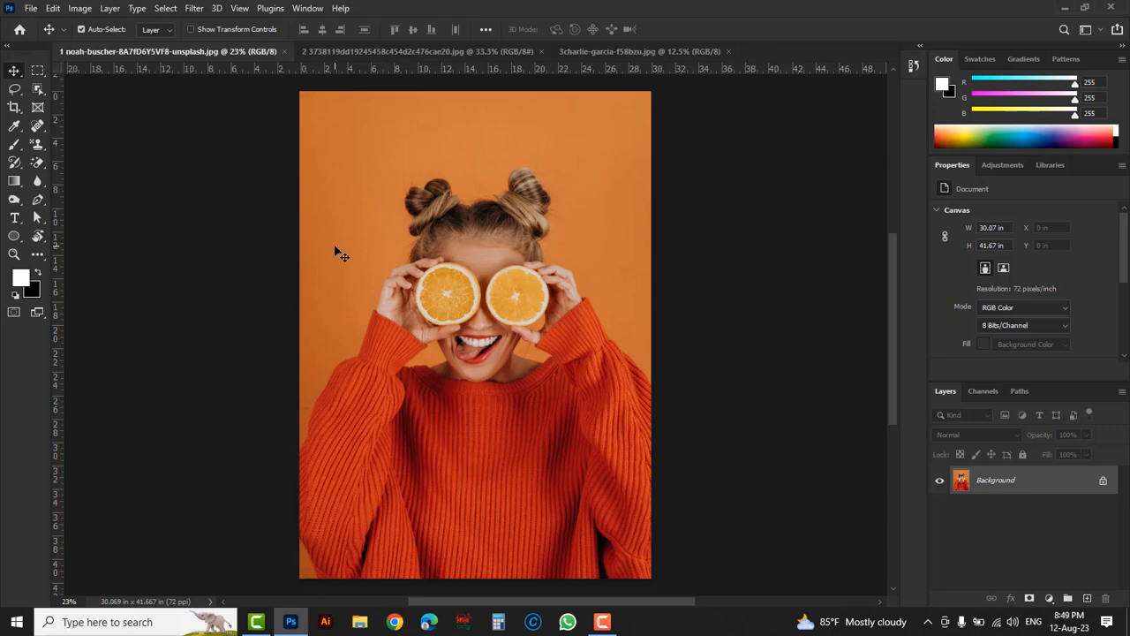
- Activate the standard Eraser tool for the photo of the woman holding orange slices
click(38, 162)
right_click(40, 162)
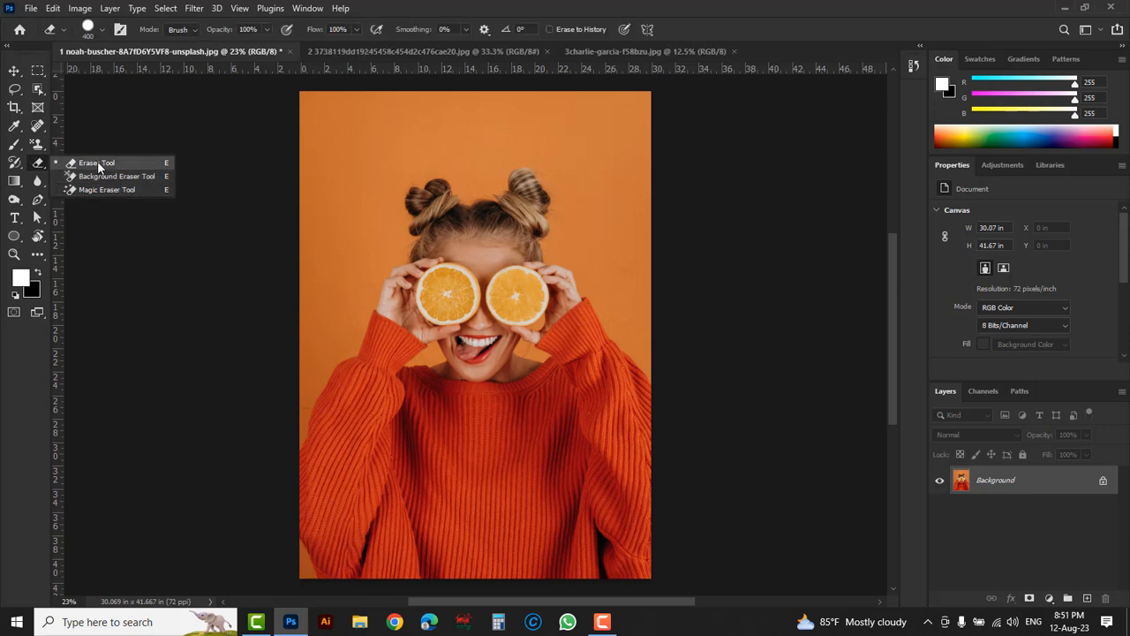
click(103, 166)
- Try erasing on the locked Background layer with black and then white as the background colour, and undo the strokes
mouse_move(336, 186)
mouse_down()
mouse_move(340, 170)
mouse_move(592, 114)
mouse_move(618, 146)
mouse_move(668, 290)
mouse_up()
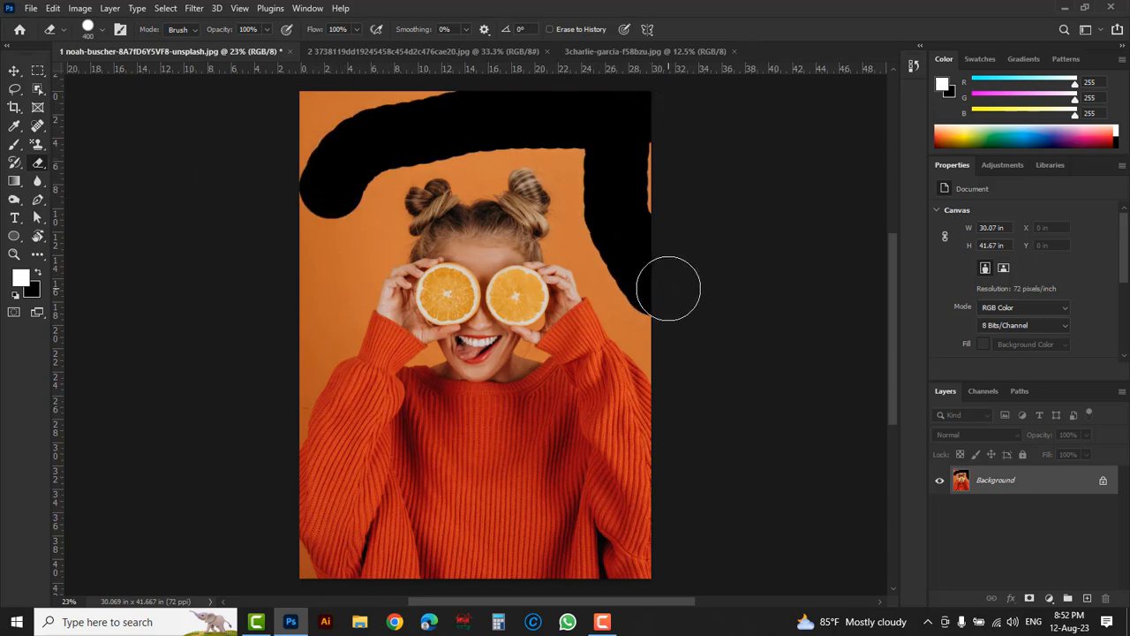
click(39, 274)
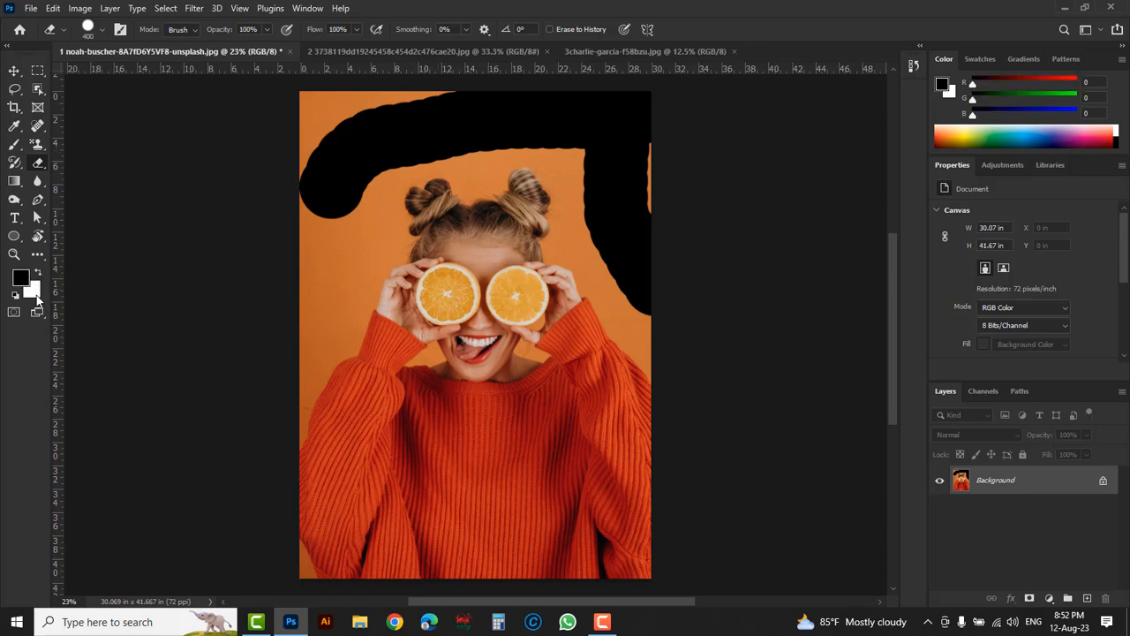
mouse_move(295, 275)
mouse_down()
mouse_move(521, 228)
mouse_move(521, 202)
mouse_move(620, 399)
mouse_up()
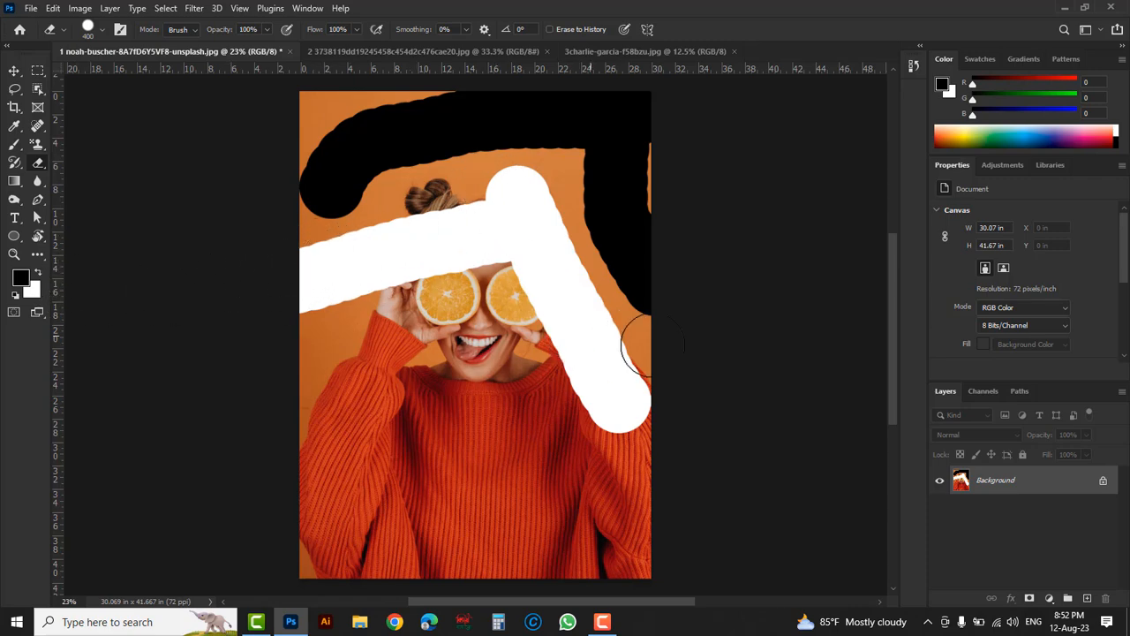
key(ctrl+z)
key(ctrl+z)
key(ctrl+z)
key(ctrl+z)
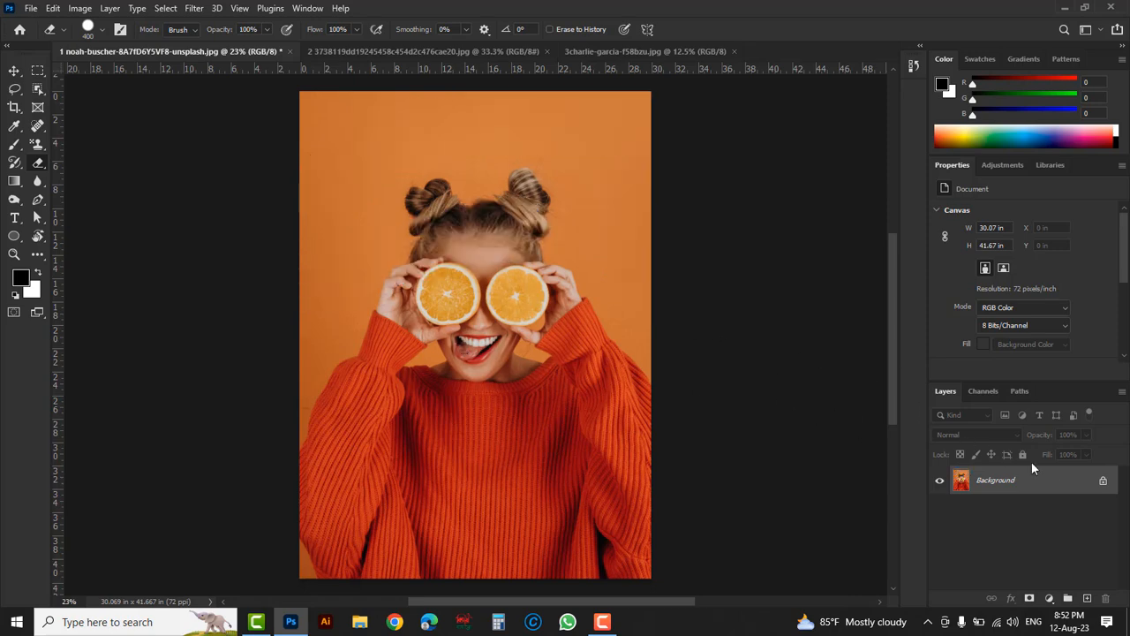
- Unlock the Background layer and float an enlarged Layers panel beside the photo
click(1103, 483)
drag(1079, 392, 823, 148)
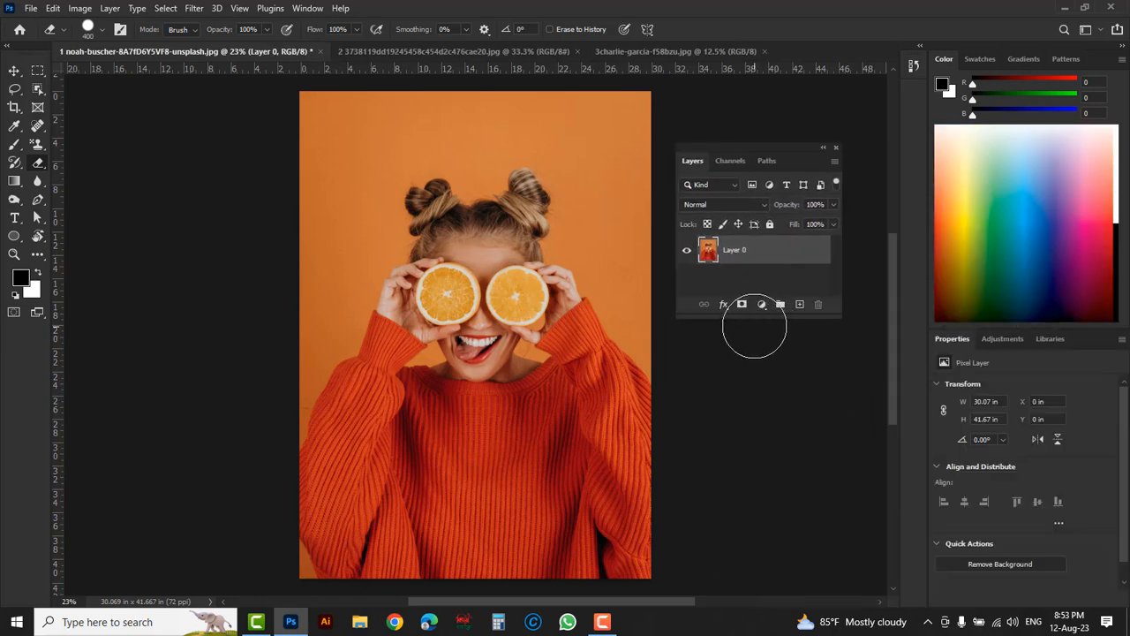
drag(755, 320, 758, 458)
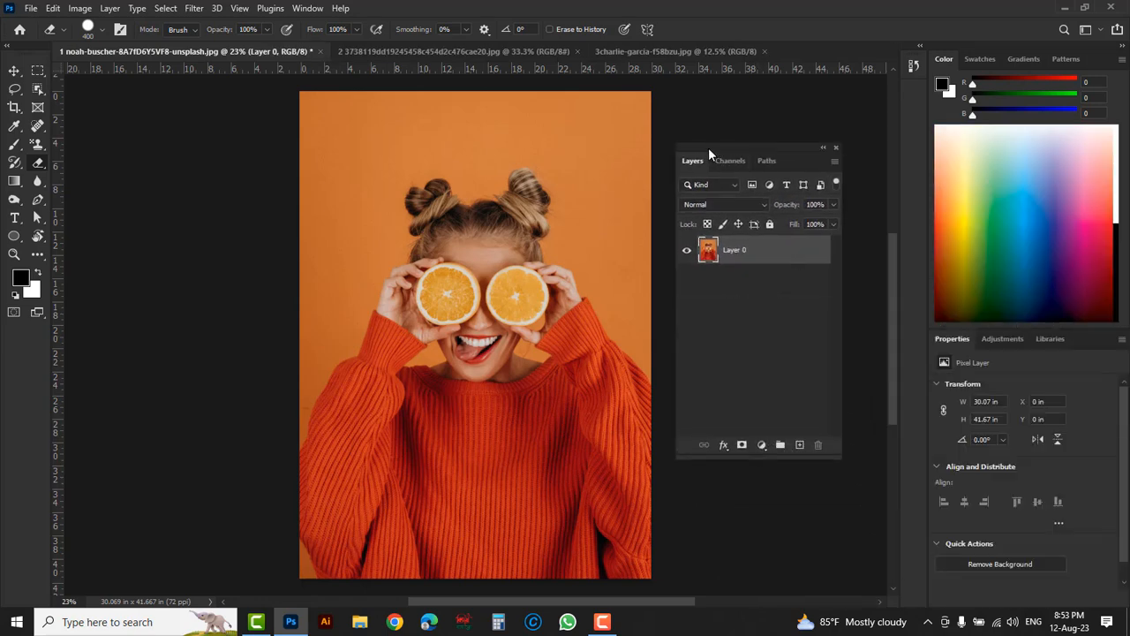
drag(708, 148, 728, 153)
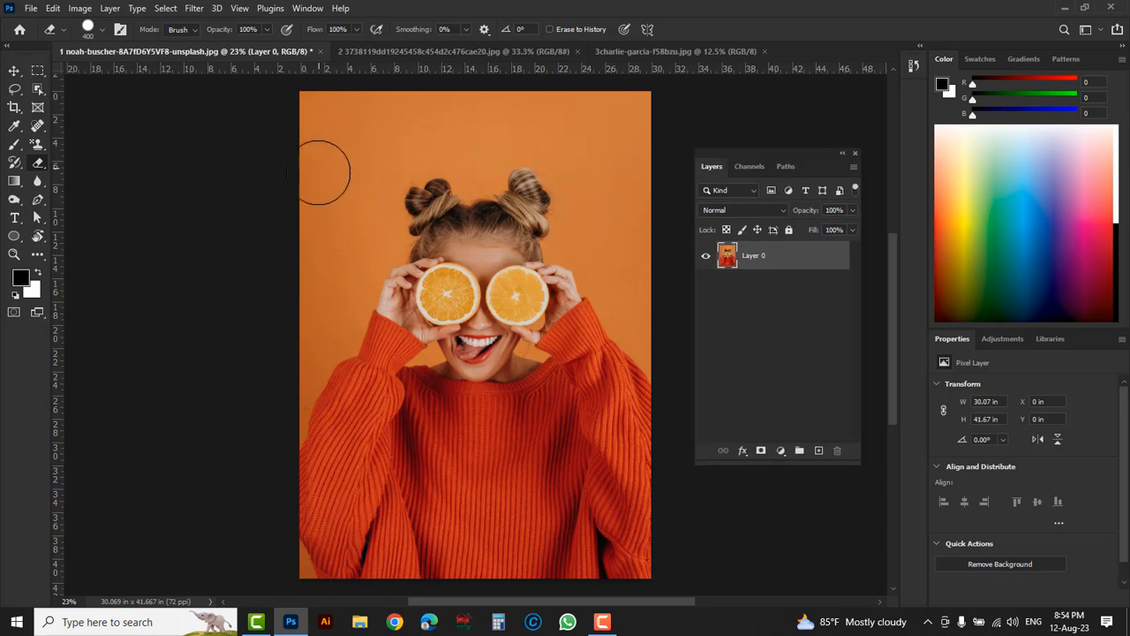
- Erase a hard-edged curved stroke in the photo's upper-left corner, undoing the extra strokes on the right side
mouse_move(325, 180)
mouse_down()
mouse_move(365, 143)
mouse_move(433, 121)
mouse_move(560, 115)
mouse_move(650, 134)
mouse_move(657, 141)
mouse_move(598, 166)
mouse_move(626, 266)
mouse_up()
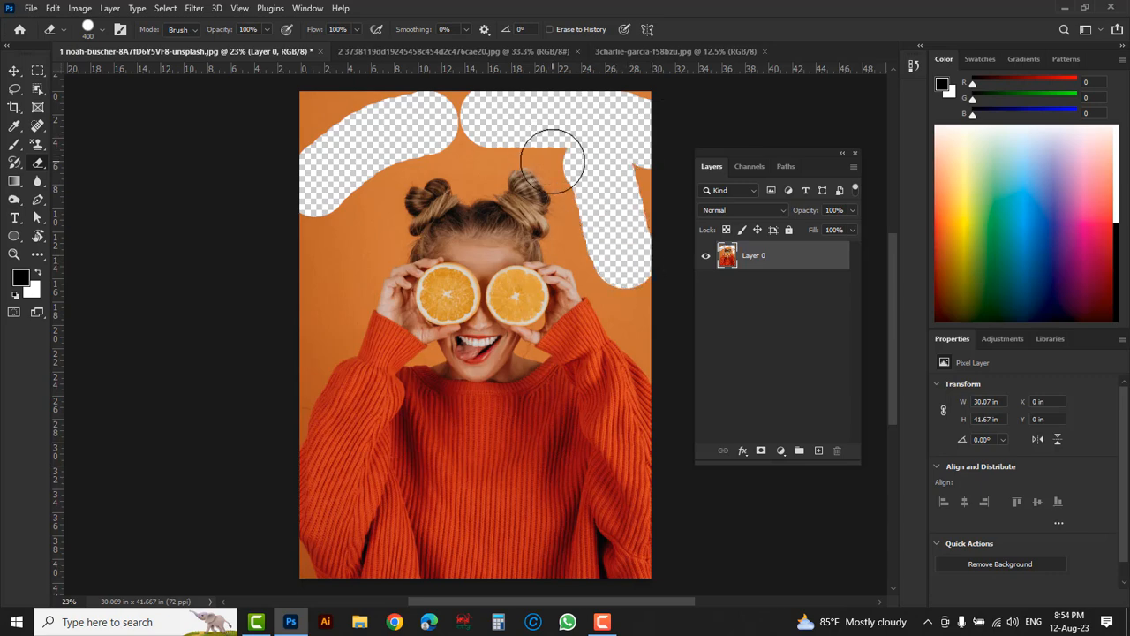
key(ctrl+z)
key(ctrl+z)
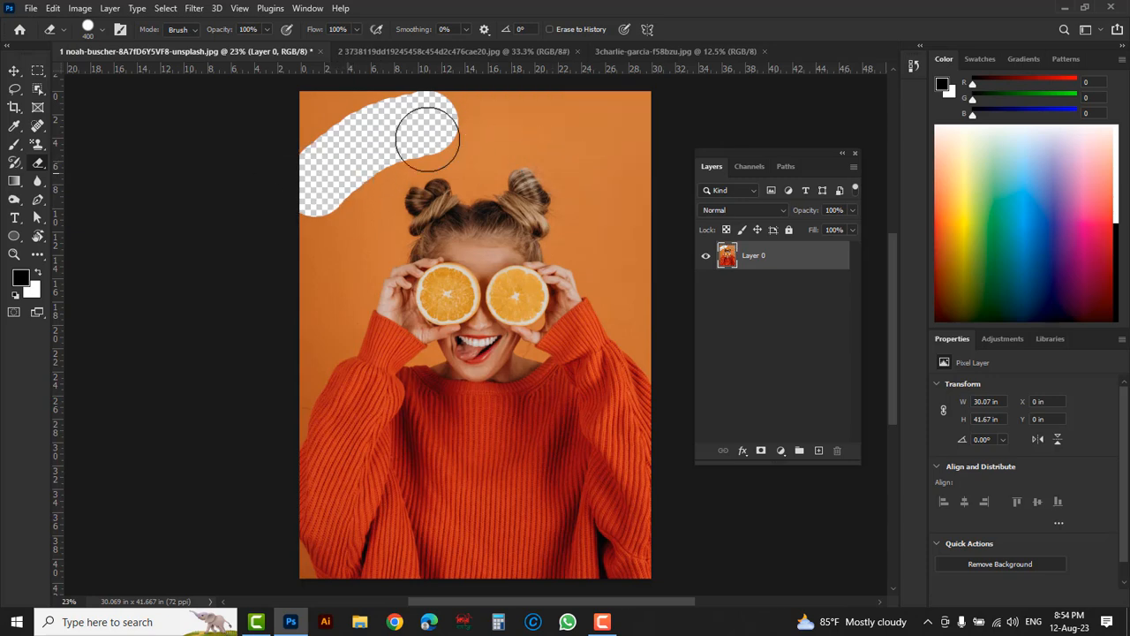
- Switch the eraser to the soft round brush at 18% opacity and erase a faint stroke in the photo's upper-right background
click(101, 33)
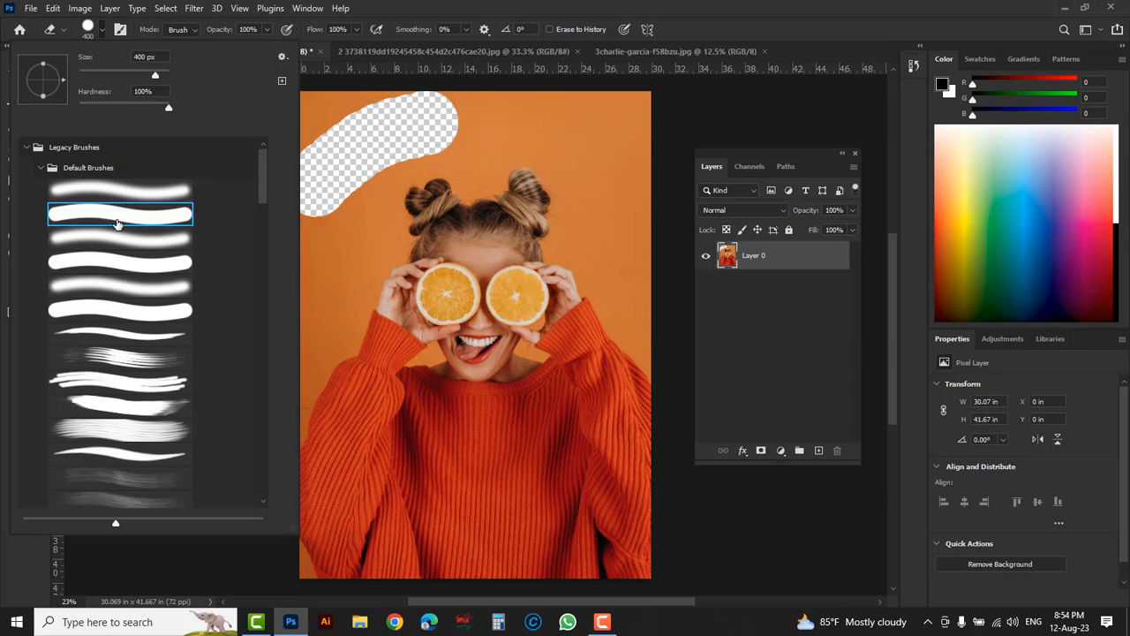
click(123, 191)
mouse_move(537, 119)
mouse_down()
mouse_move(610, 154)
mouse_move(630, 189)
mouse_up()
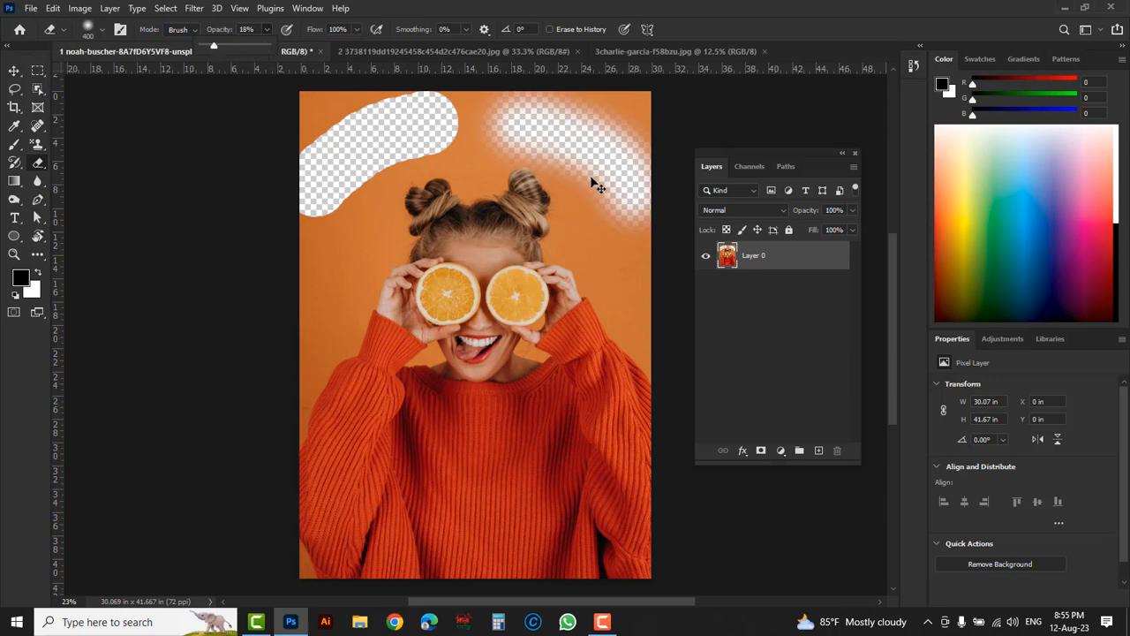
key(ctrl+z)
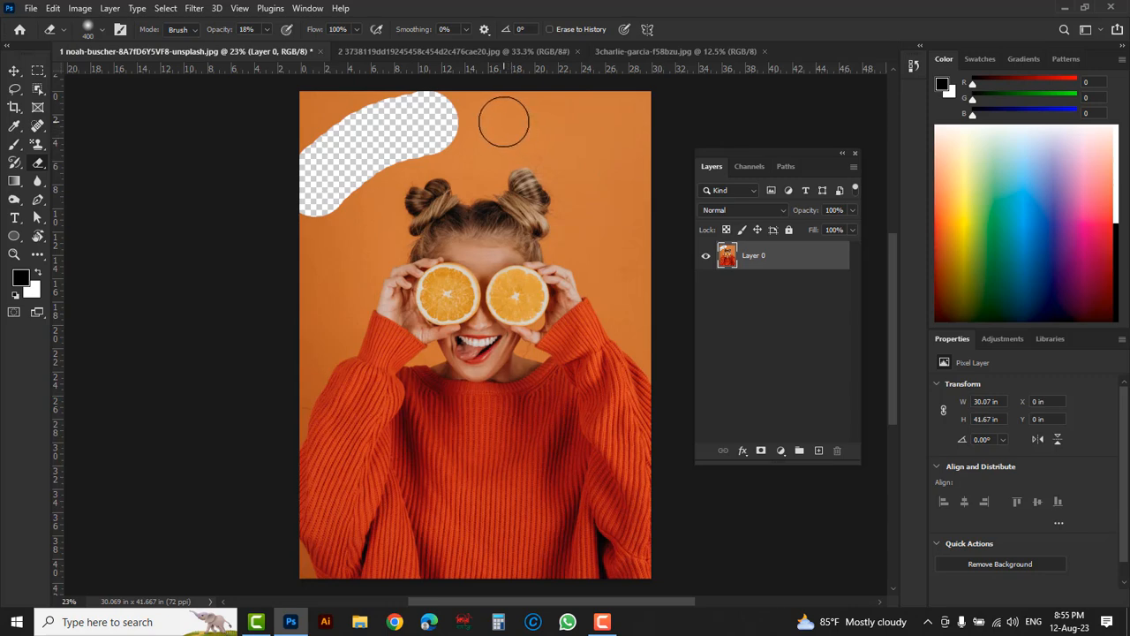
mouse_move(503, 122)
mouse_down()
mouse_move(530, 119)
mouse_move(610, 156)
mouse_up()
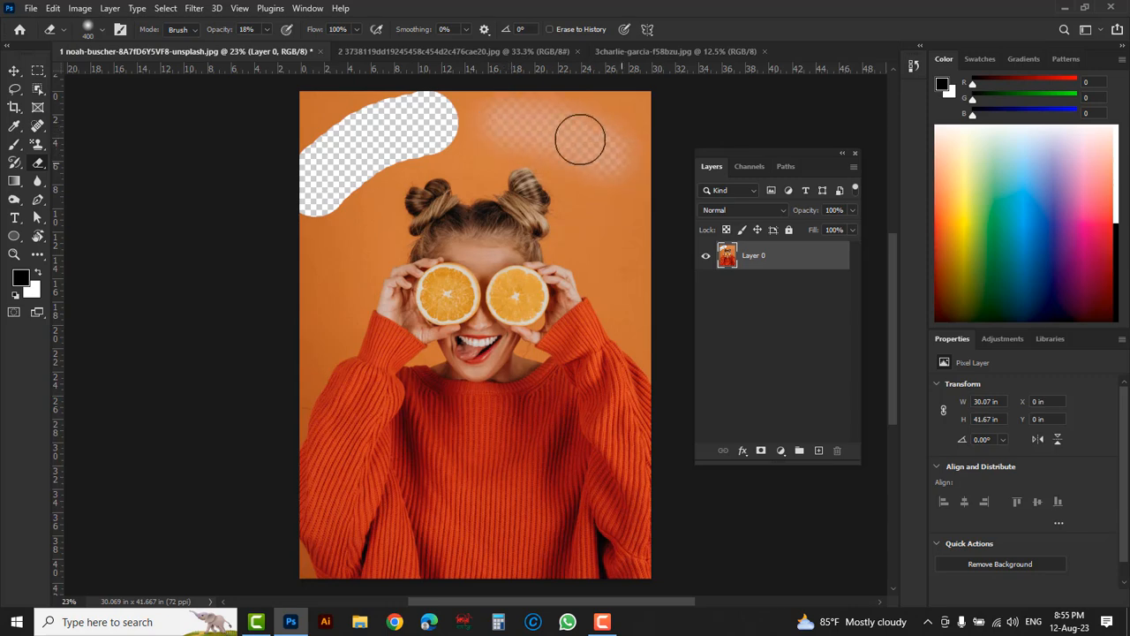
- Erase a soft stroke left of the woman's face, set the eraser opacity to 100%, and undo a trial stroke on the right
drag(316, 47, 322, 49)
drag(355, 234, 320, 322)
click(265, 30)
drag(260, 43, 270, 44)
drag(585, 226, 673, 311)
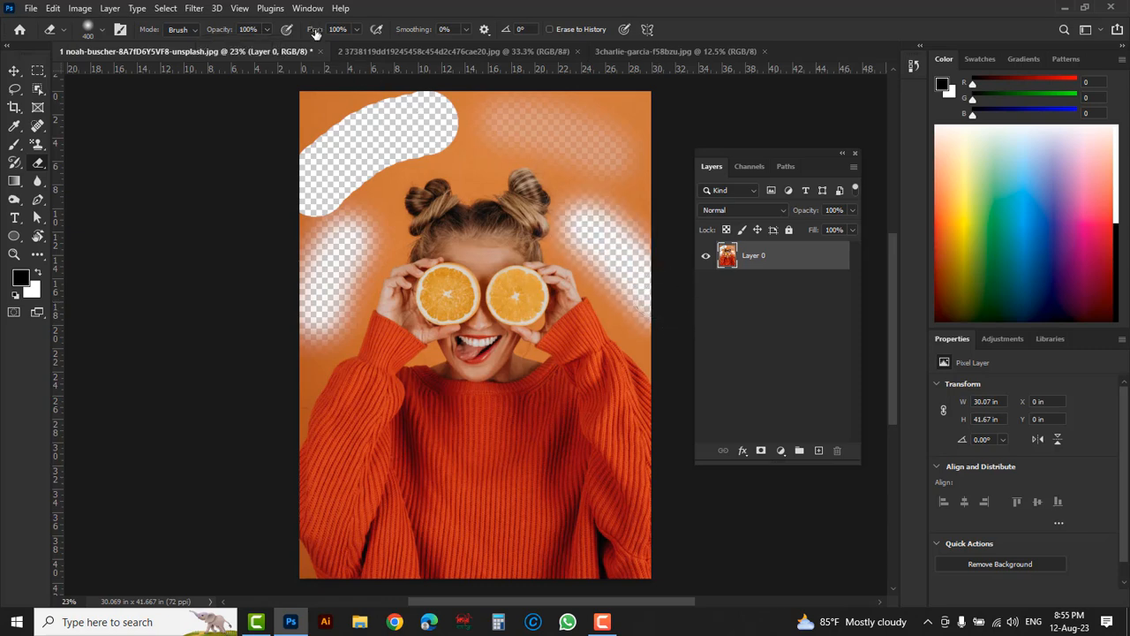
key(ctrl+z)
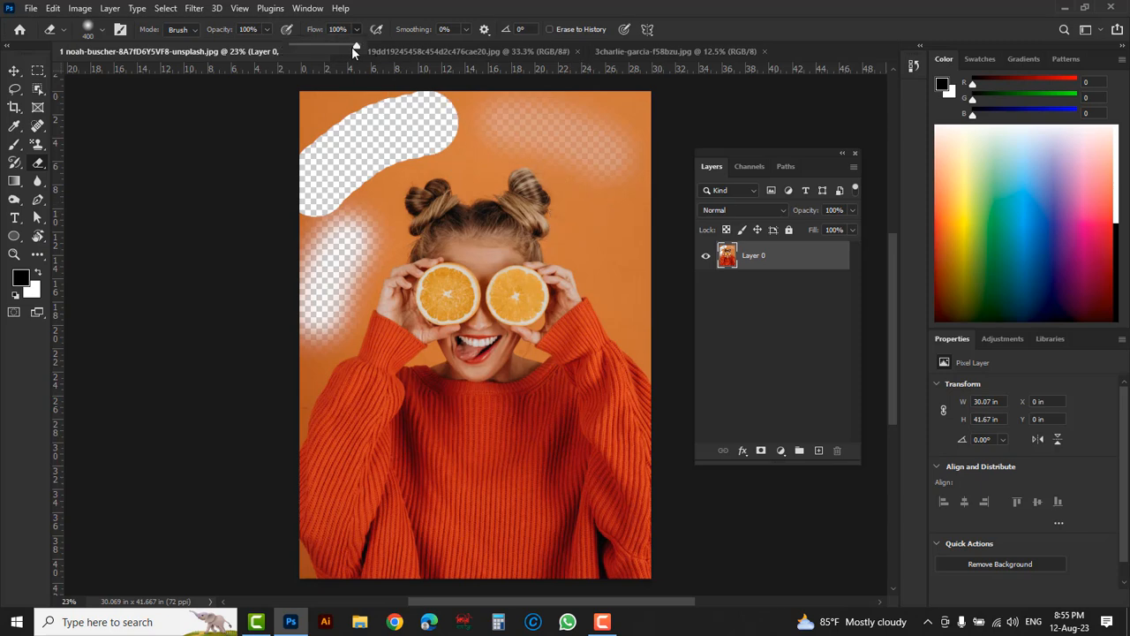
- Try erasing the background right of the face at 45% and then 100% flow, and undo the strokes
drag(332, 51, 322, 51)
mouse_move(595, 220)
mouse_down()
mouse_move(626, 271)
mouse_move(623, 260)
mouse_up()
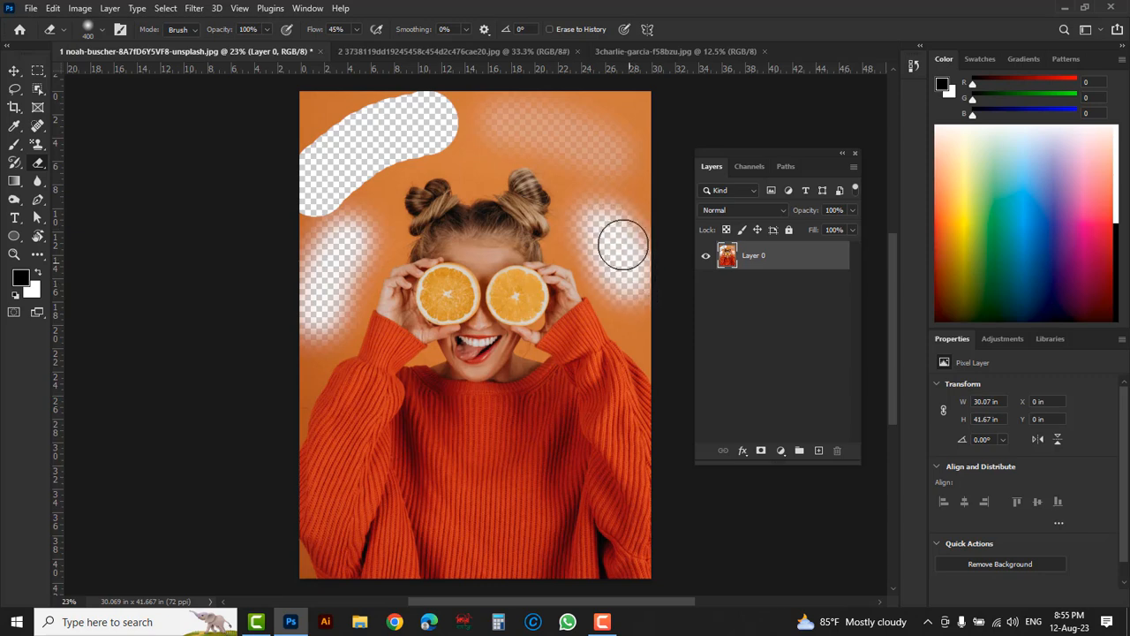
click(357, 29)
drag(357, 44, 362, 44)
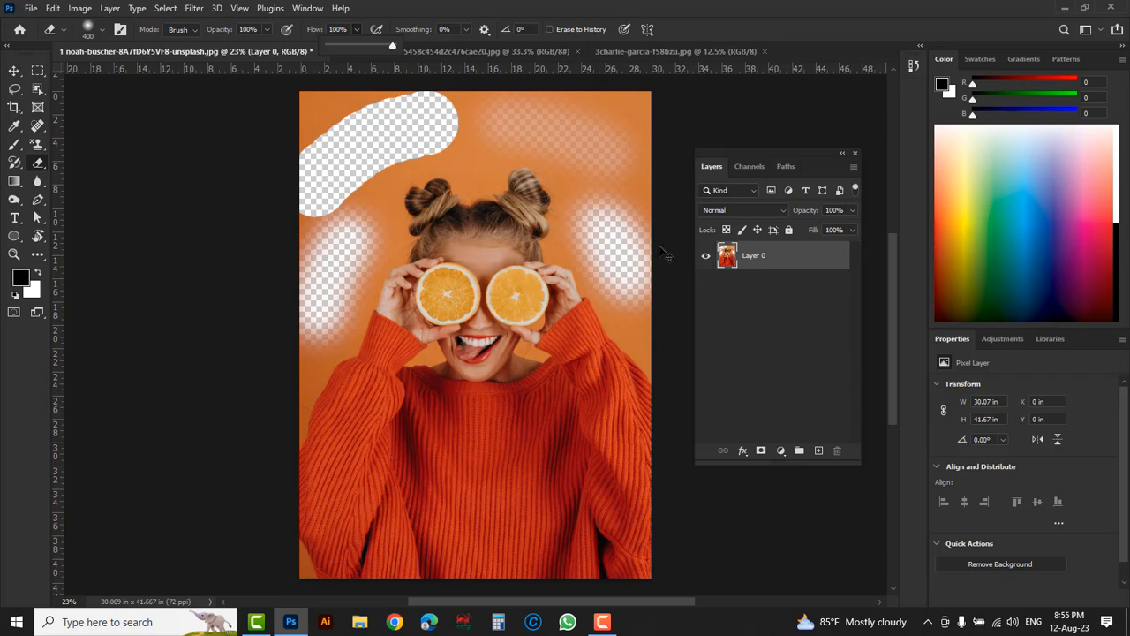
click(629, 264)
mouse_move(590, 227)
mouse_down()
mouse_move(661, 327)
mouse_move(629, 306)
mouse_up()
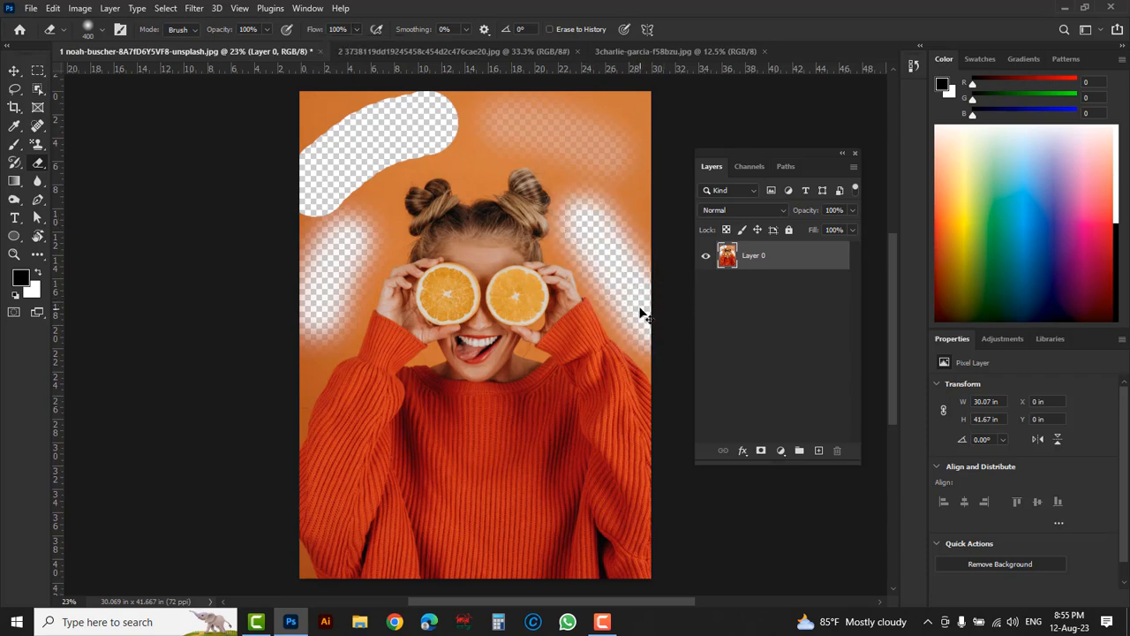
key(ctrl+z)
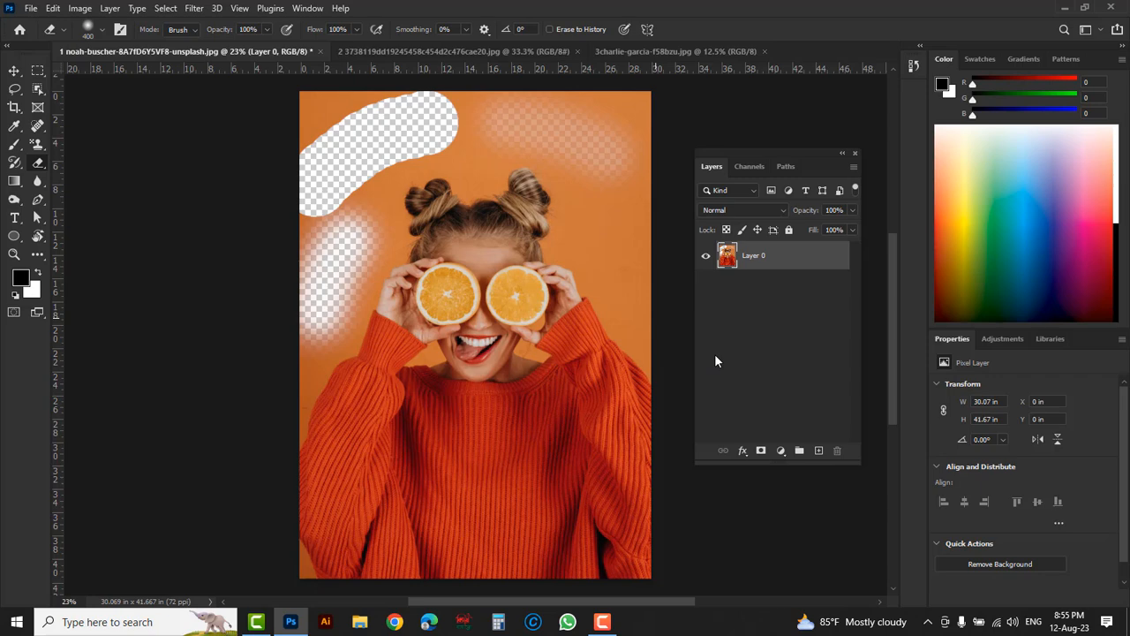
- Fill a new layer with blue (RGB 1, 1, 194) and place it beneath Layer 0, leaving Layer 0 active
click(819, 451)
click(27, 277)
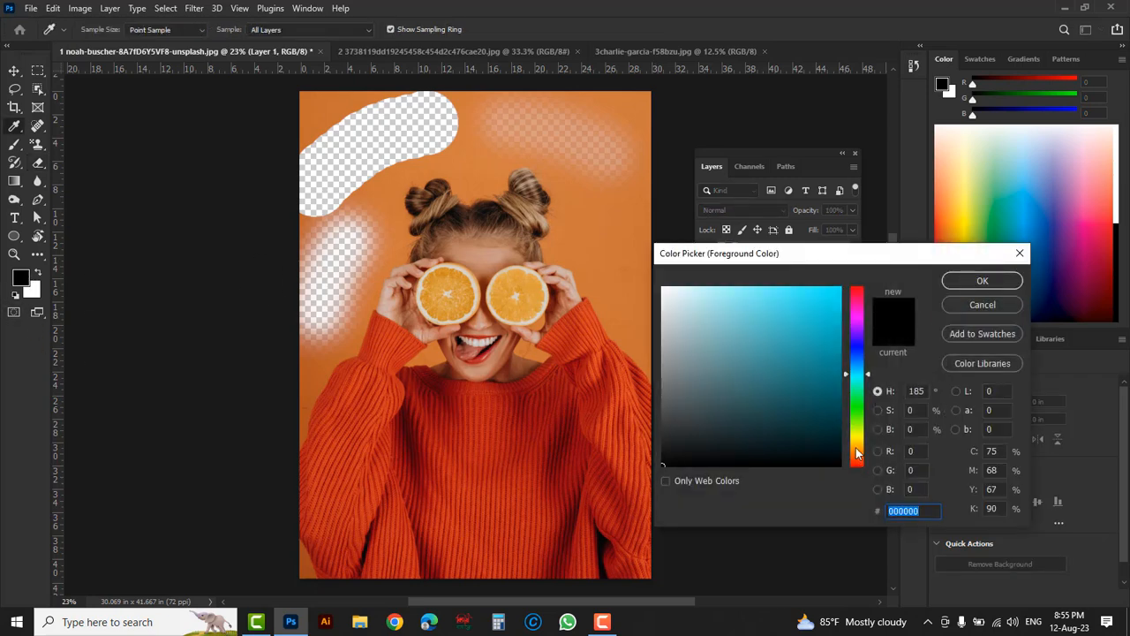
drag(861, 371, 861, 346)
click(839, 329)
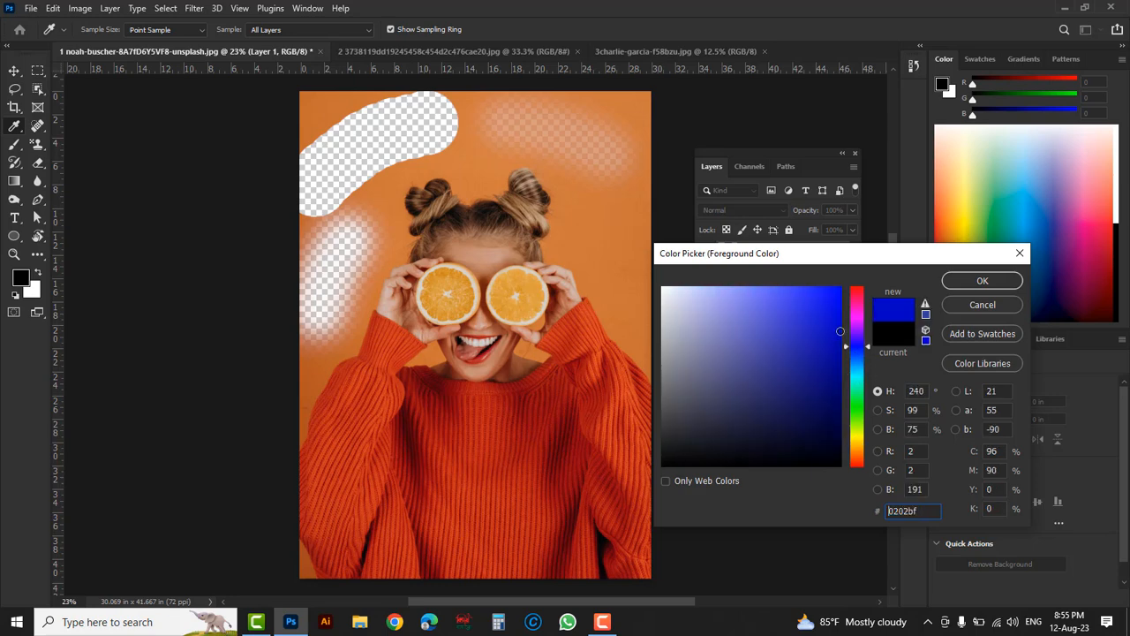
click(960, 283)
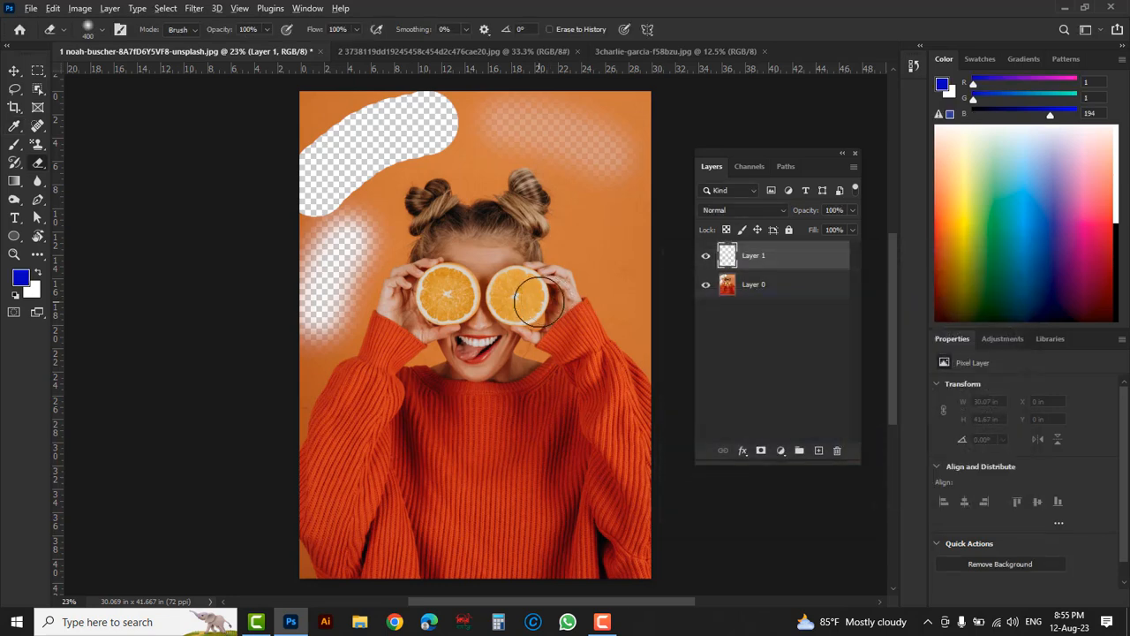
key(alt+BackSpace)
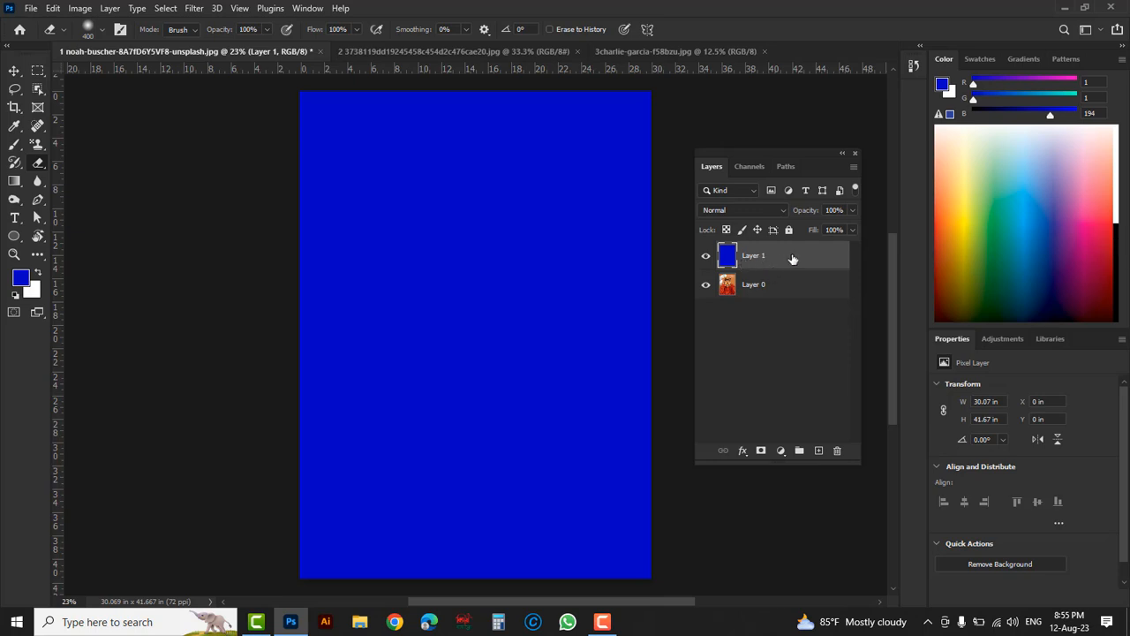
drag(801, 255, 802, 321)
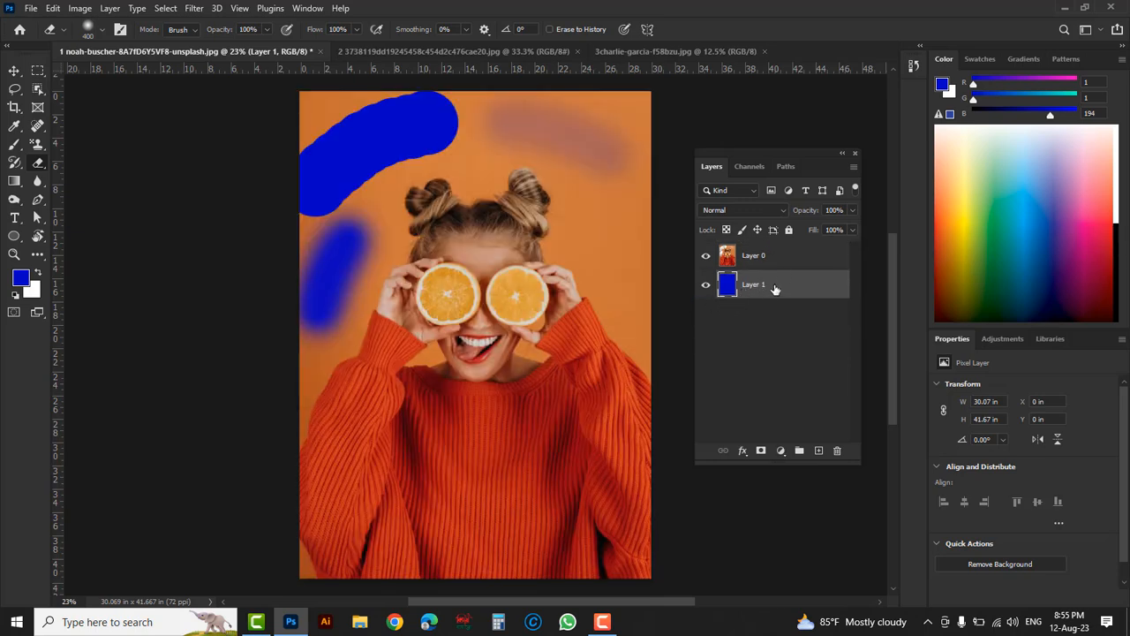
click(793, 258)
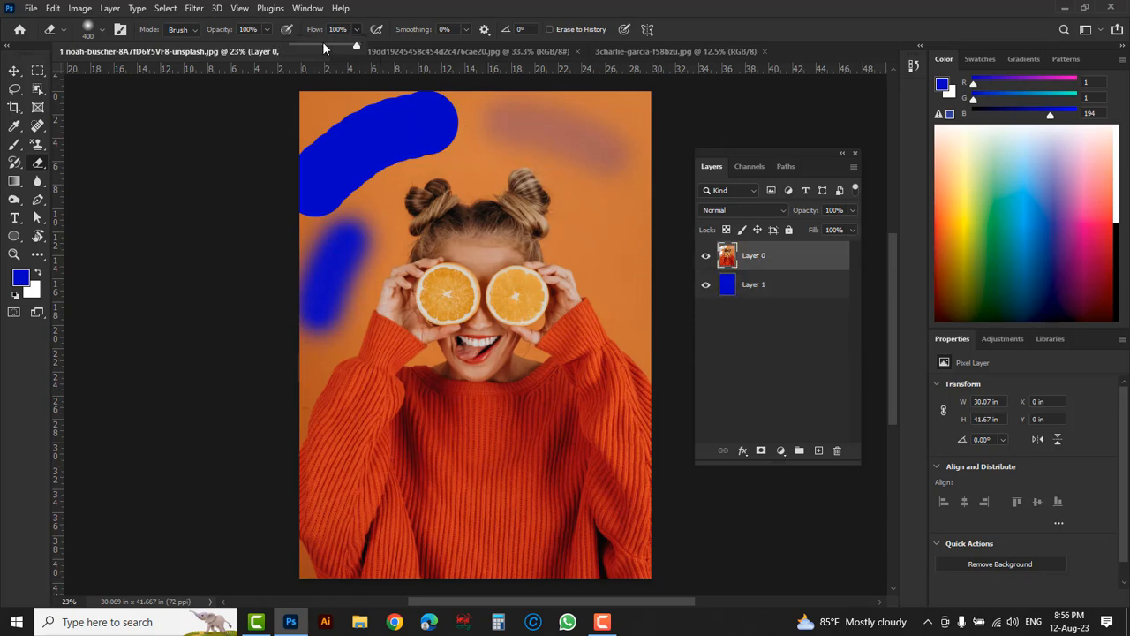
- Try a soft eraser stroke on Layer 0 right of the face at 23% flow, and undo it
click(306, 42)
mouse_move(589, 217)
mouse_down()
mouse_move(629, 288)
mouse_move(597, 209)
mouse_move(640, 306)
mouse_up()
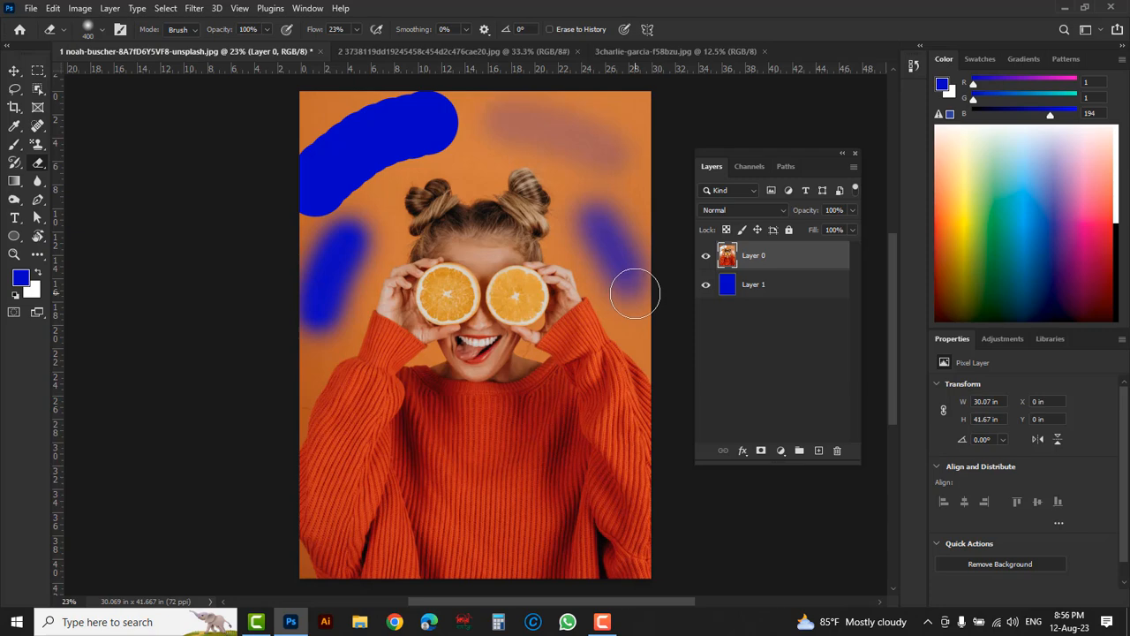
key(ctrl+z)
key(ctrl+z)
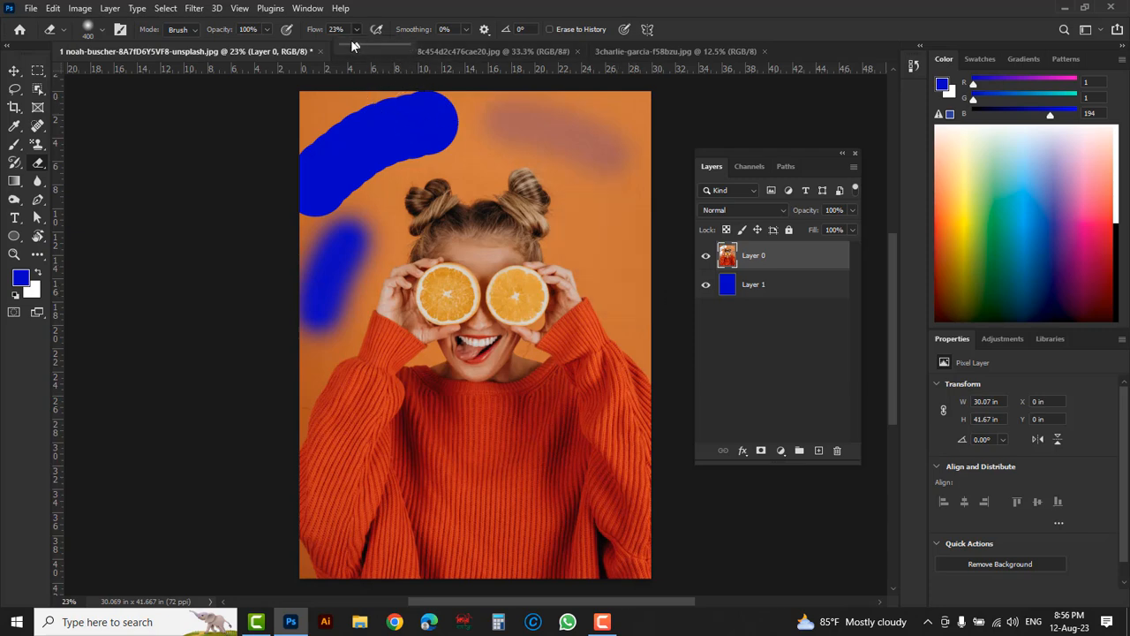
- Set the eraser flow to 5% and erase faint overlapping strokes in the background right of the face
drag(350, 45, 344, 45)
mouse_move(600, 271)
mouse_down()
mouse_move(635, 347)
mouse_move(605, 258)
mouse_move(664, 354)
mouse_move(610, 261)
mouse_up()
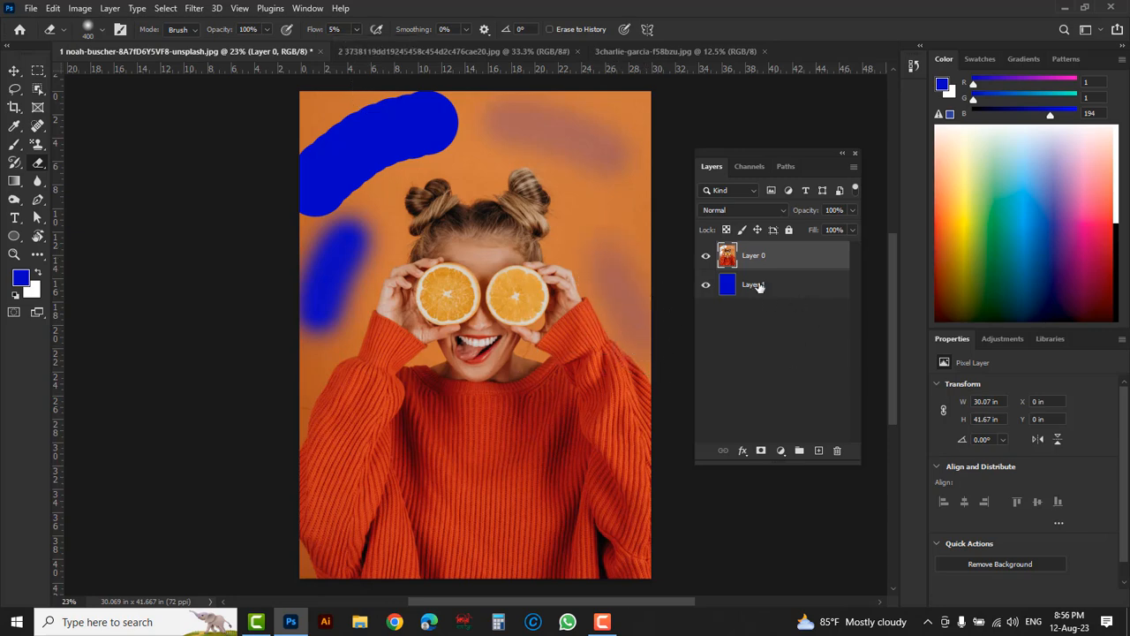
mouse_move(578, 224)
mouse_down()
mouse_move(618, 290)
mouse_move(614, 319)
mouse_up()
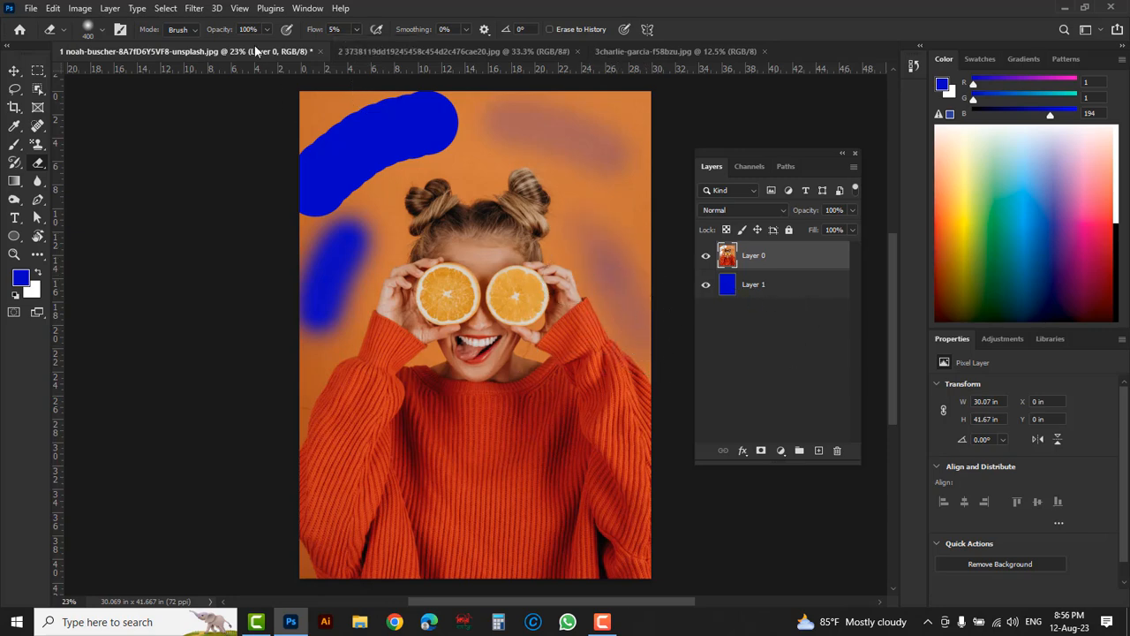
- Set the eraser flow to 36% and gradually erase the centres of both orange slices on Layer 0
click(357, 30)
click(522, 290)
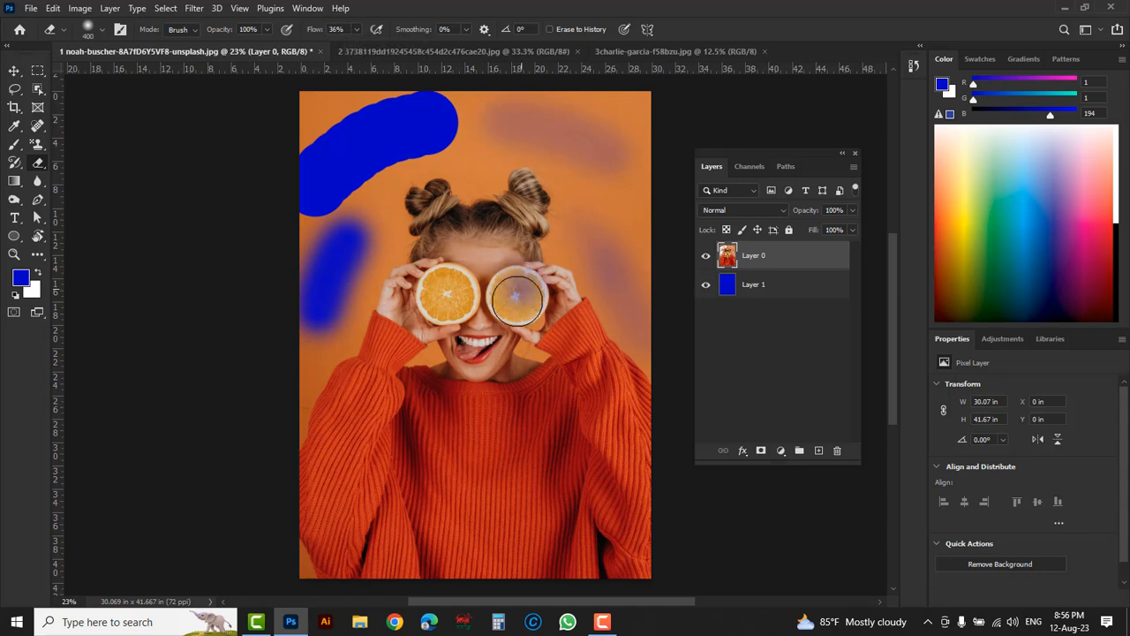
drag(516, 298, 517, 295)
drag(444, 294, 446, 297)
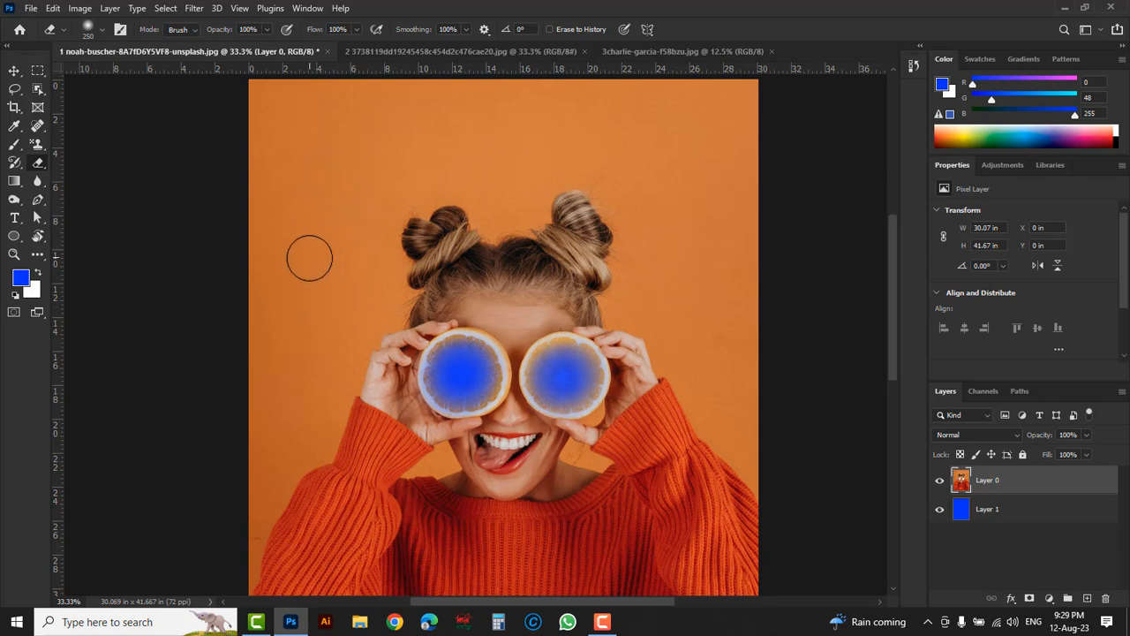
- Try a soft eraser stroke at full opacity and flow in the orange background left of the face, and undo it
drag(269, 349, 313, 250)
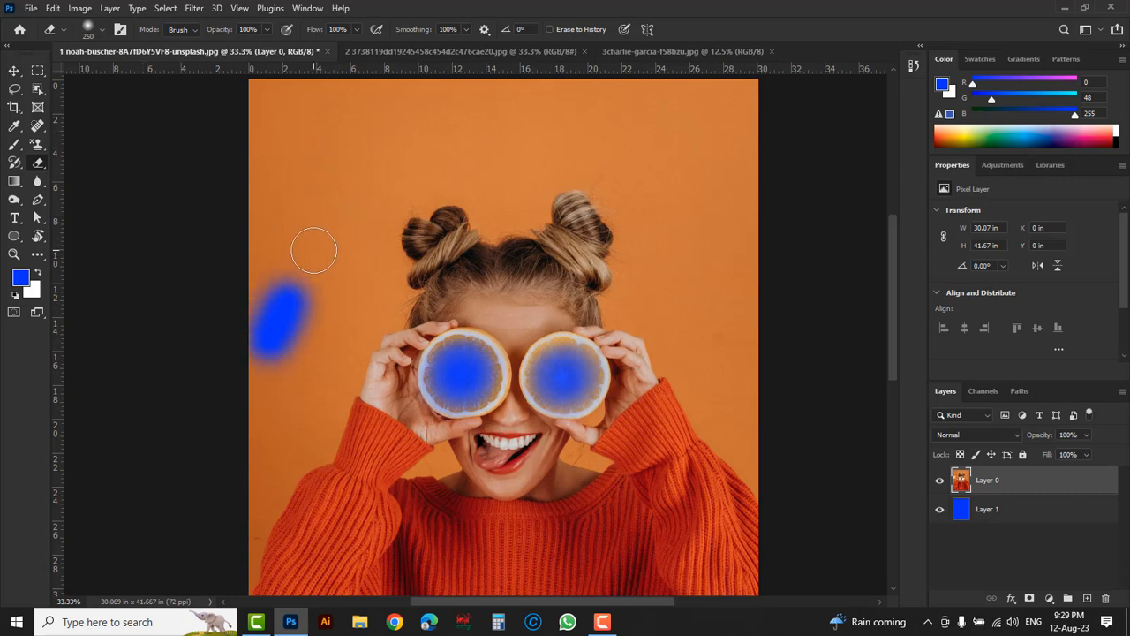
key(ctrl+z)
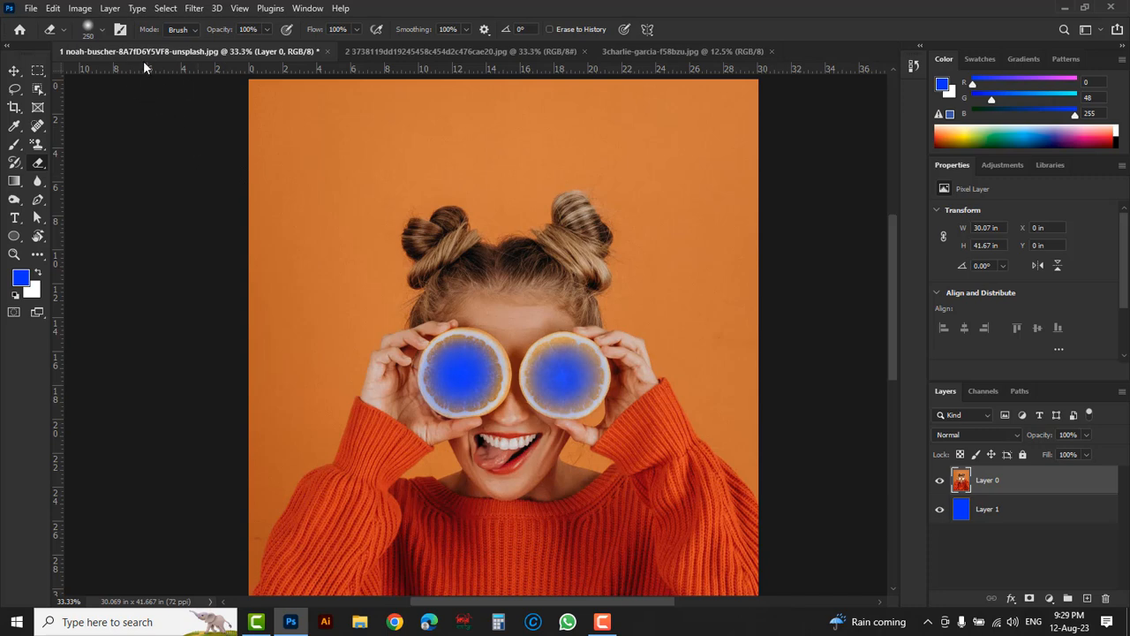
- Choose the hard round eraser brush at 250 px and erase the orange background left of the woman on Layer 0
click(101, 32)
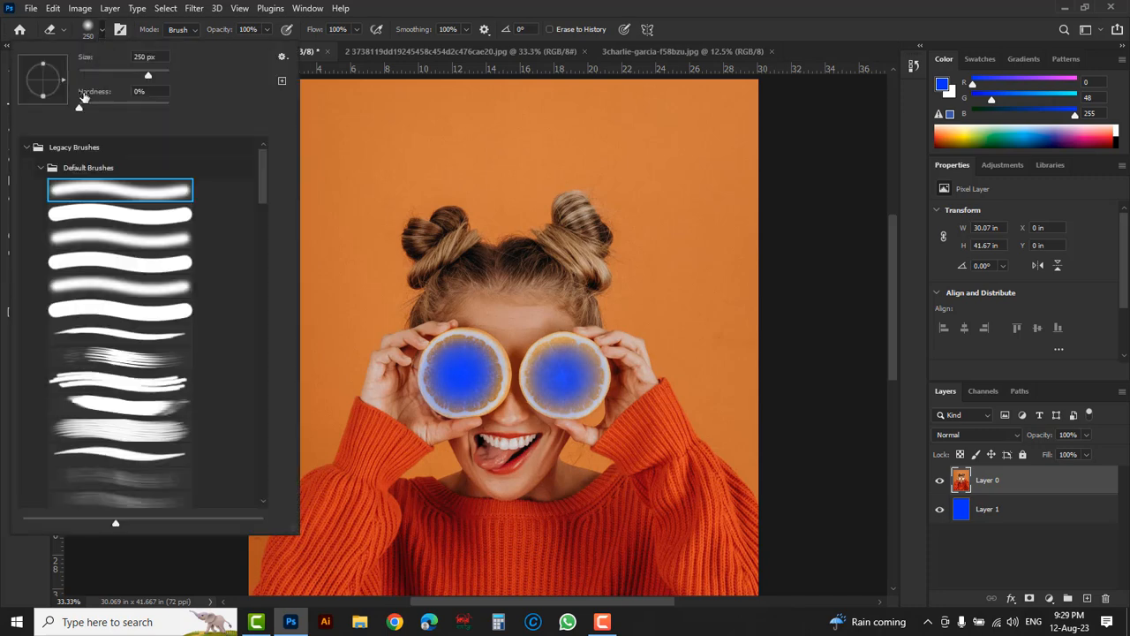
click(116, 214)
click(664, 37)
drag(264, 462, 290, 366)
mouse_move(244, 487)
mouse_down()
mouse_move(295, 371)
mouse_move(291, 385)
mouse_move(346, 321)
mouse_up()
mouse_move(357, 262)
mouse_down()
mouse_move(396, 121)
mouse_move(381, 129)
mouse_move(251, 409)
mouse_move(390, 77)
mouse_move(327, 172)
mouse_move(283, 343)
mouse_up()
key(space)
mouse_move(336, 219)
mouse_down()
mouse_move(215, 440)
mouse_move(270, 239)
mouse_move(241, 294)
mouse_up()
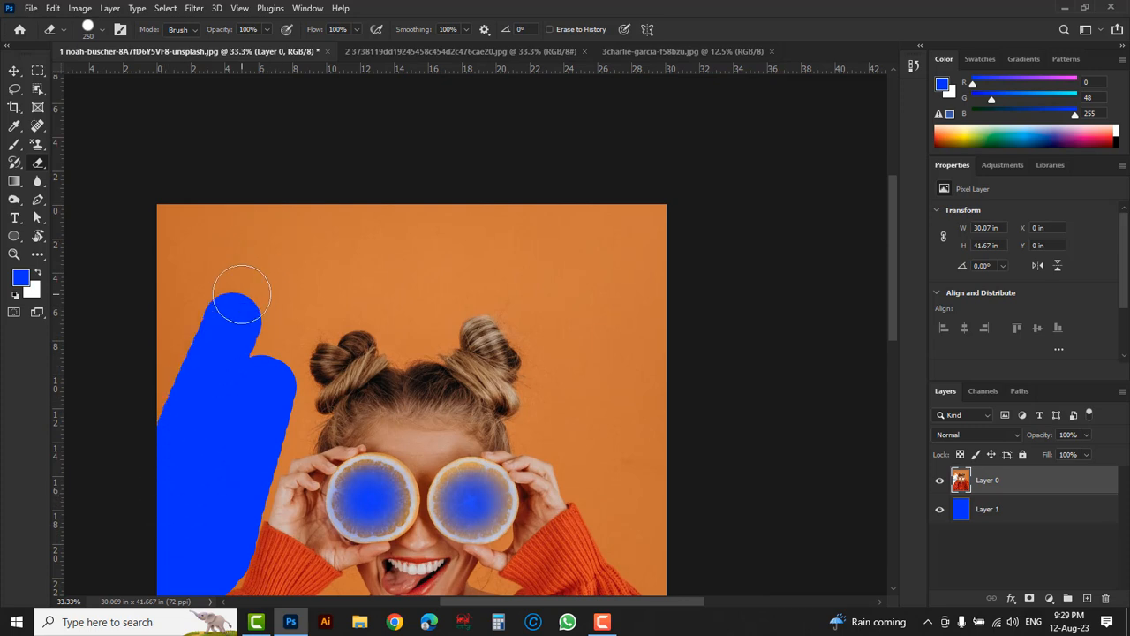
- Enlarge the eraser to 500 px and erase the orange background above and to the right of the woman
mouse_move(241, 294)
mouse_down()
mouse_move(176, 404)
mouse_move(207, 226)
mouse_move(280, 197)
mouse_move(631, 296)
mouse_up()
scroll(707, 454, down, 4)
mouse_move(707, 459)
mouse_down()
mouse_move(708, 493)
mouse_move(642, 418)
mouse_move(579, 262)
mouse_move(521, 160)
mouse_move(410, 176)
mouse_move(413, 209)
mouse_move(355, 162)
mouse_move(292, 196)
mouse_move(246, 286)
mouse_up()
- Set the eraser size to 86 px and erase the orange fringe along the sleeve and hand on the image's left side
right_click(246, 286)
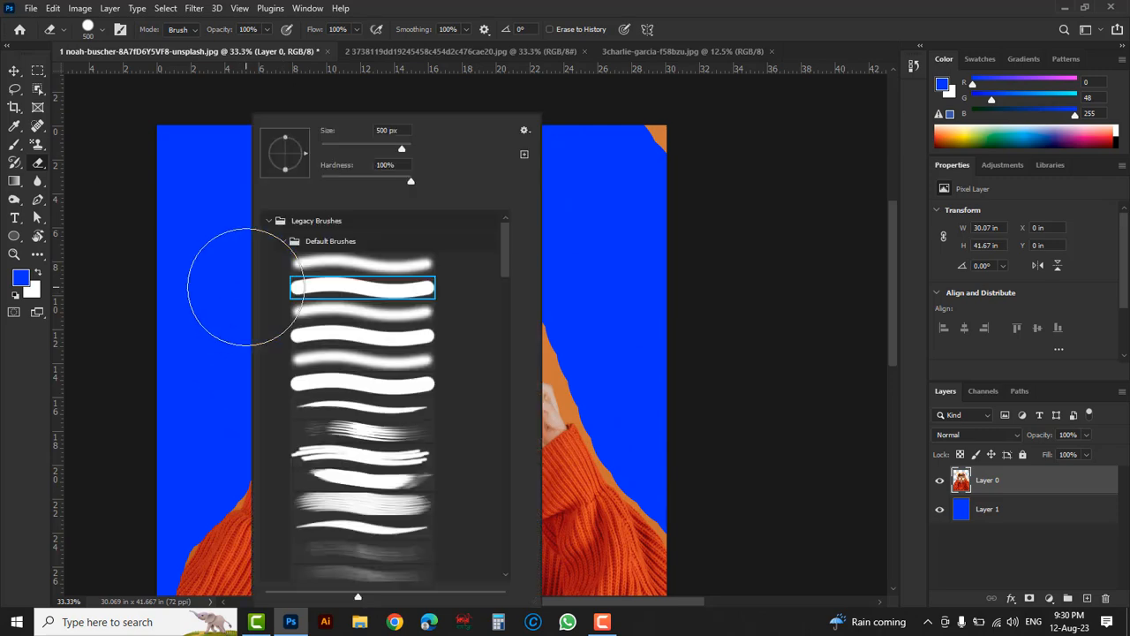
mouse_move(410, 181)
mouse_down()
mouse_move(392, 148)
mouse_move(359, 150)
mouse_up()
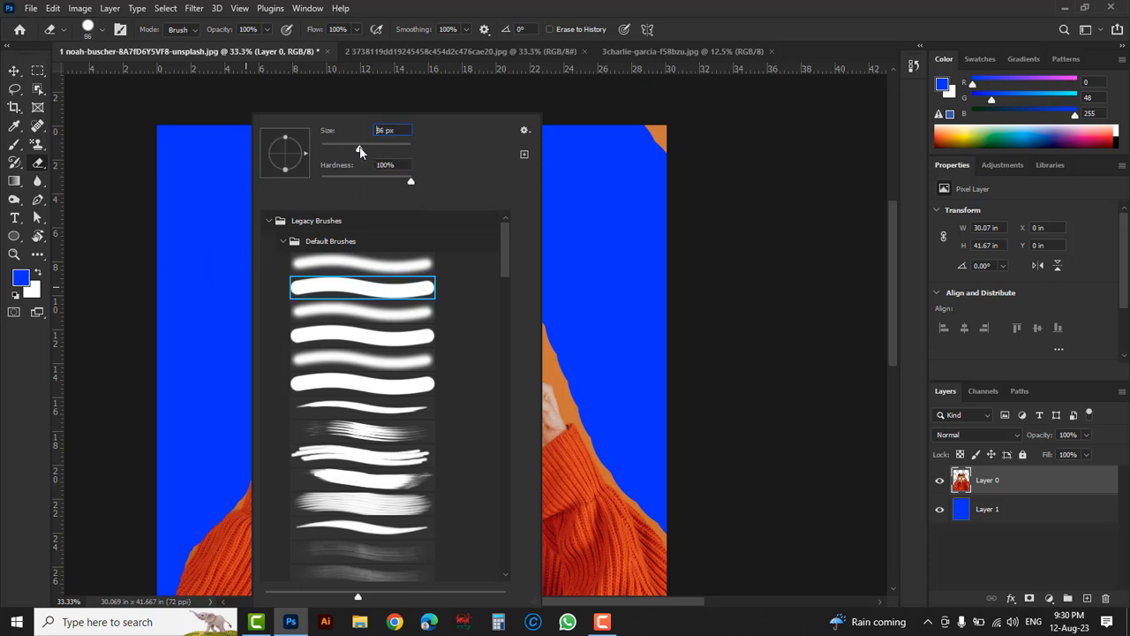
key(Return)
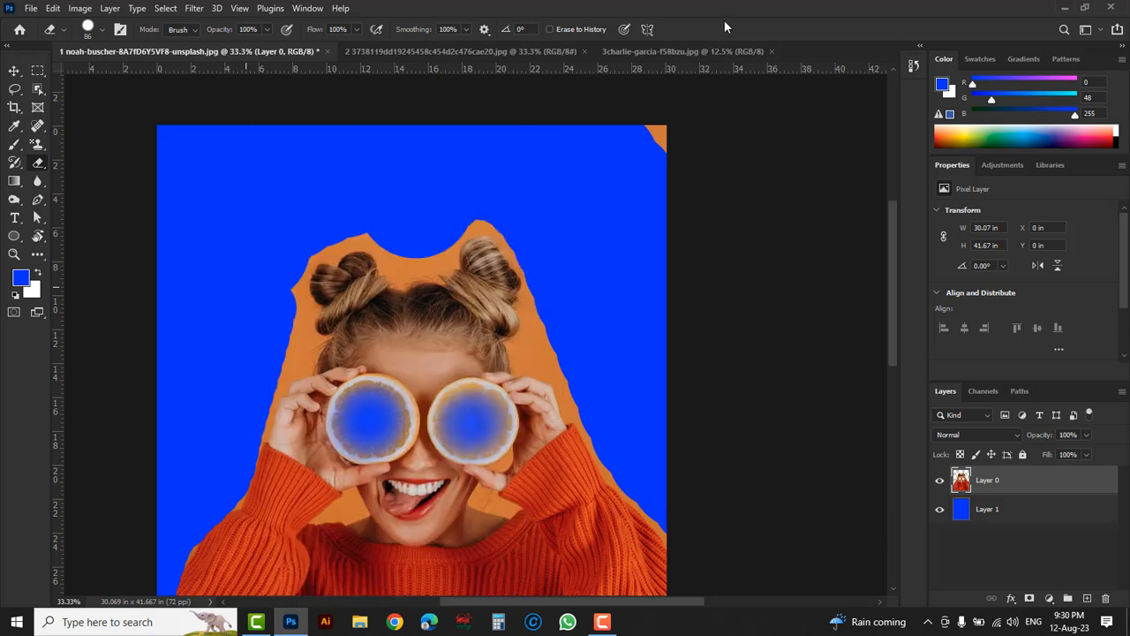
click(295, 436)
drag(287, 444, 343, 369)
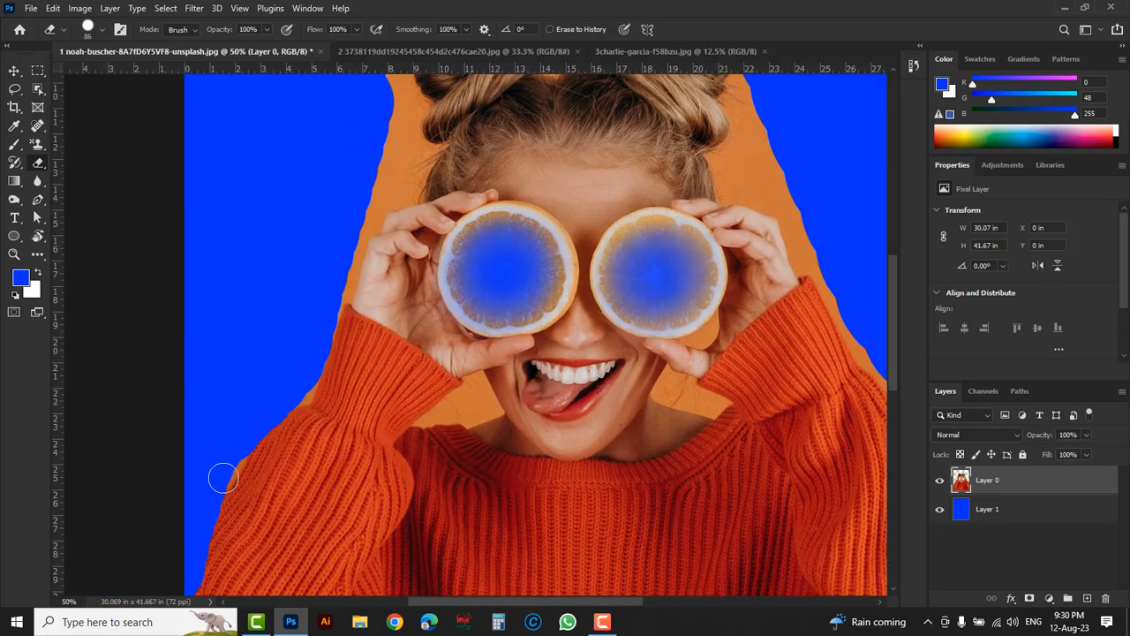
drag(293, 410, 246, 506)
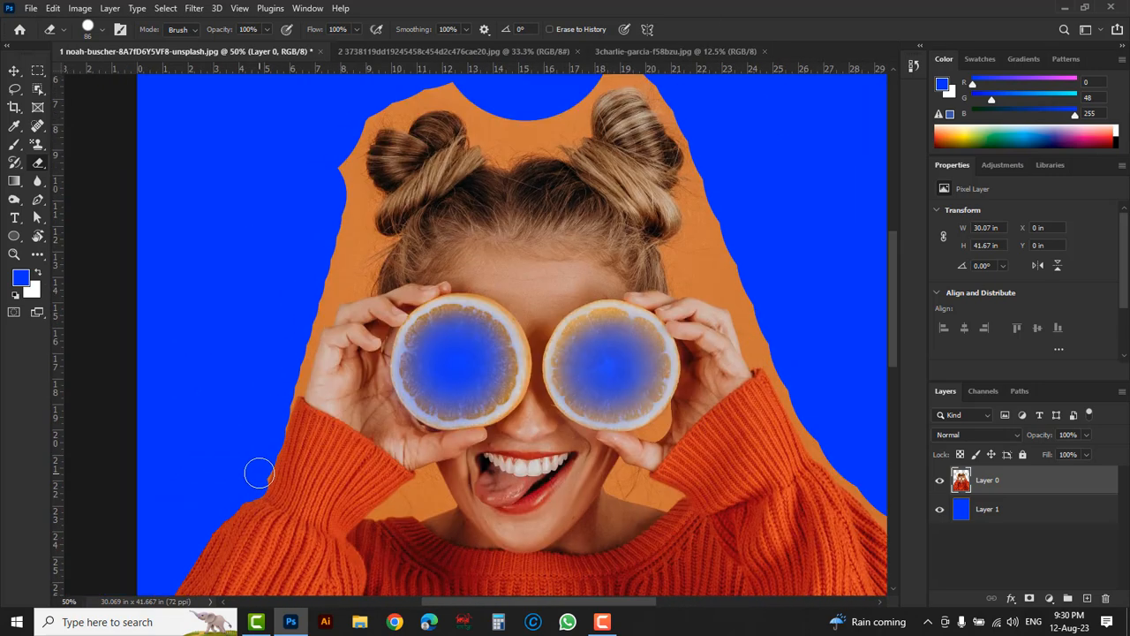
drag(273, 373, 231, 505)
mouse_move(236, 549)
mouse_down()
mouse_move(271, 451)
mouse_move(323, 391)
mouse_move(322, 336)
mouse_move(354, 234)
mouse_move(461, 289)
mouse_move(542, 257)
mouse_move(466, 268)
mouse_move(443, 243)
mouse_up()
drag(305, 387, 272, 425)
- Erase the leftover orange around the hair buns and down the right side of the head, undoing one stray stroke
drag(563, 309, 413, 261)
mouse_move(389, 199)
mouse_down()
mouse_move(473, 168)
mouse_move(515, 213)
mouse_move(479, 345)
mouse_move(492, 372)
mouse_move(548, 398)
mouse_move(570, 468)
mouse_up()
key(ctrl+z)
mouse_move(495, 277)
mouse_down()
mouse_move(473, 345)
mouse_move(488, 365)
mouse_move(652, 468)
mouse_move(572, 452)
mouse_move(632, 520)
mouse_up()
drag(649, 508, 561, 367)
mouse_move(517, 344)
mouse_down()
mouse_move(617, 462)
mouse_move(681, 512)
mouse_up()
drag(459, 220, 616, 355)
mouse_move(603, 343)
mouse_down()
mouse_move(577, 249)
mouse_move(601, 350)
mouse_move(575, 339)
mouse_up()
drag(494, 146, 398, 214)
drag(608, 333, 632, 107)
- Reduce the eraser to 50 px and erase the orange fringe beside the hand on the image's right side
key(bracketleft)
key(bracketleft)
key(bracketleft)
key(bracketleft)
mouse_move(577, 147)
mouse_down()
mouse_move(609, 145)
mouse_move(673, 189)
mouse_up()
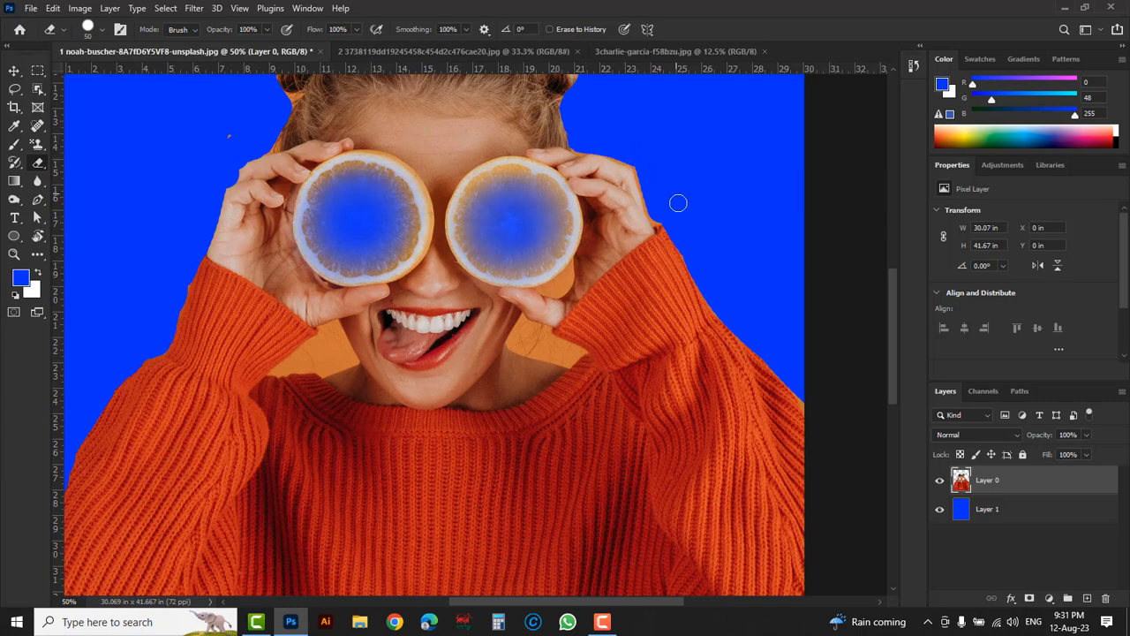
- Erase the orange background gaps between the woman's neck and both sleeves
ctrl+click(406, 317)
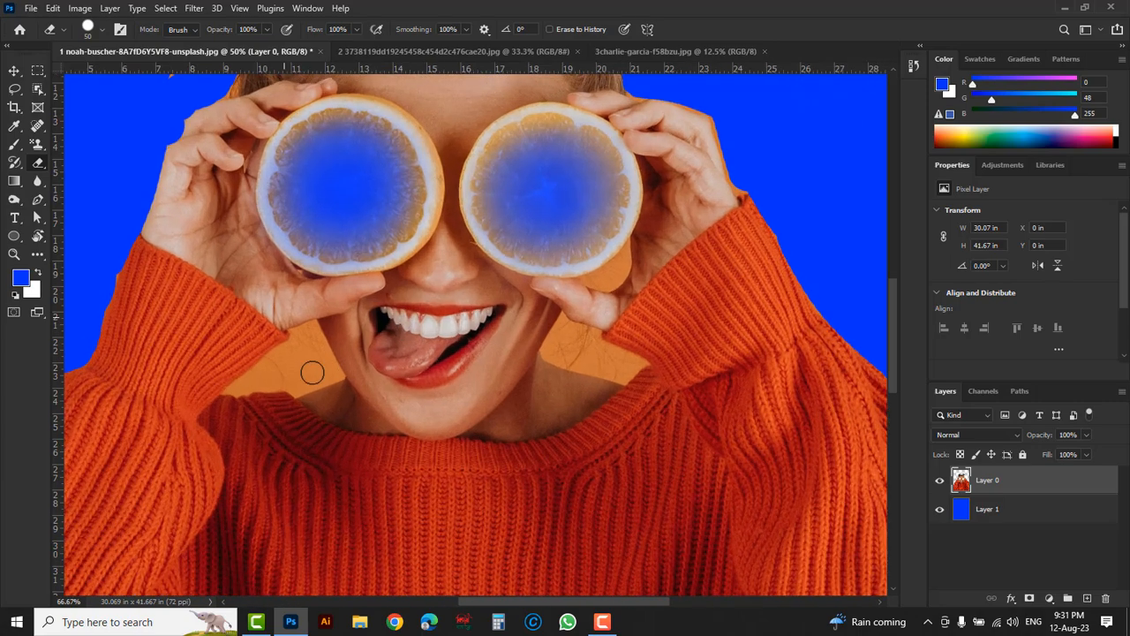
drag(288, 372, 349, 375)
ctrl+click(372, 358)
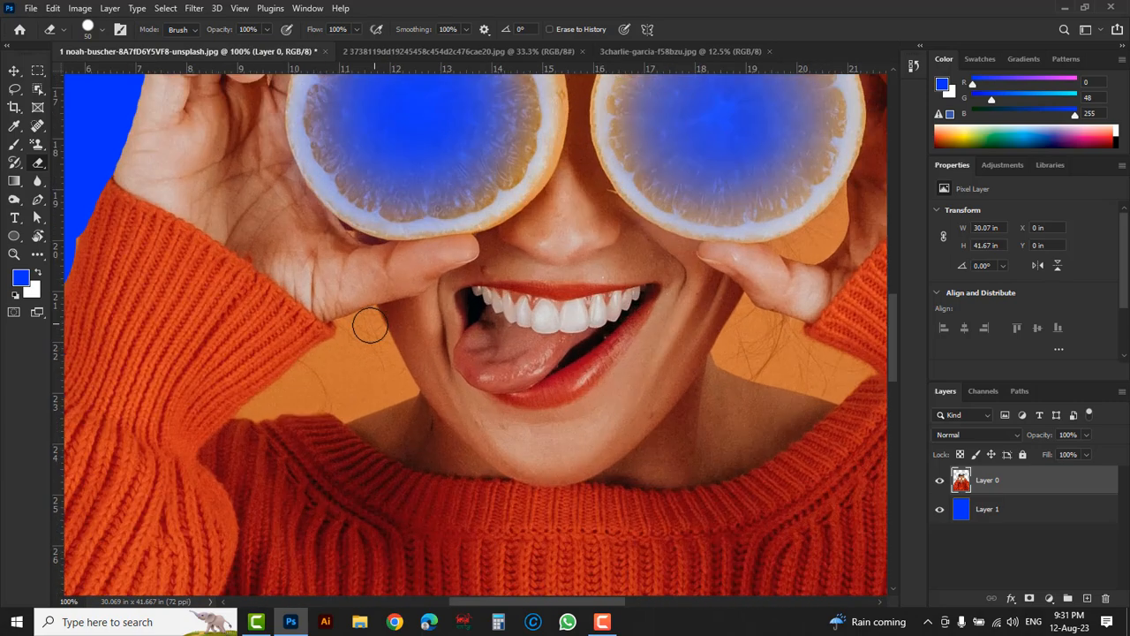
mouse_move(367, 313)
mouse_down()
mouse_move(408, 393)
mouse_move(339, 417)
mouse_move(320, 403)
mouse_move(229, 423)
mouse_move(328, 344)
mouse_move(341, 319)
mouse_move(373, 313)
mouse_move(360, 335)
mouse_move(402, 392)
mouse_move(366, 400)
mouse_move(352, 337)
mouse_move(291, 394)
mouse_move(366, 389)
mouse_move(357, 413)
mouse_move(347, 372)
mouse_move(265, 408)
mouse_move(305, 393)
mouse_move(344, 343)
mouse_move(375, 355)
mouse_move(382, 383)
mouse_up()
drag(744, 366, 472, 399)
mouse_move(475, 340)
mouse_down()
mouse_move(449, 389)
mouse_move(580, 430)
mouse_move(597, 405)
mouse_move(484, 355)
mouse_move(578, 413)
mouse_move(474, 371)
mouse_move(467, 380)
mouse_up()
- Erase the orange patch below the right orange slice with a 10 px and 25 px eraser, and clear the speck beside the neck
key(bracketleft)
key(bracketleft)
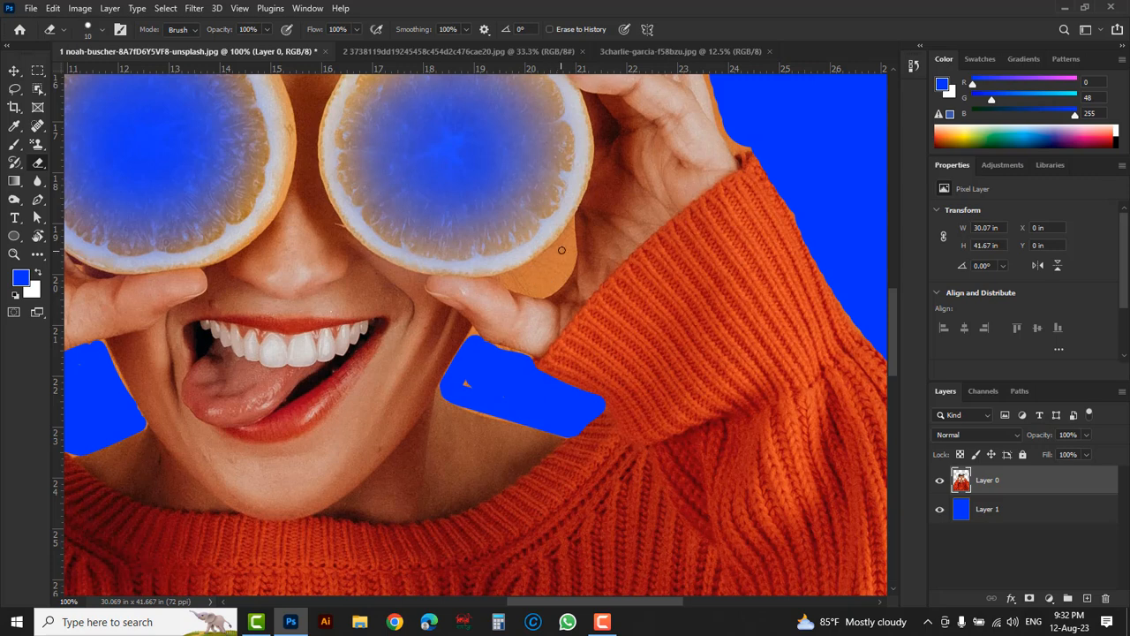
mouse_move(572, 243)
mouse_down()
mouse_move(571, 274)
mouse_move(554, 294)
mouse_move(572, 255)
mouse_move(560, 284)
mouse_move(531, 295)
mouse_move(492, 280)
mouse_move(557, 246)
mouse_move(578, 218)
mouse_move(570, 255)
mouse_up()
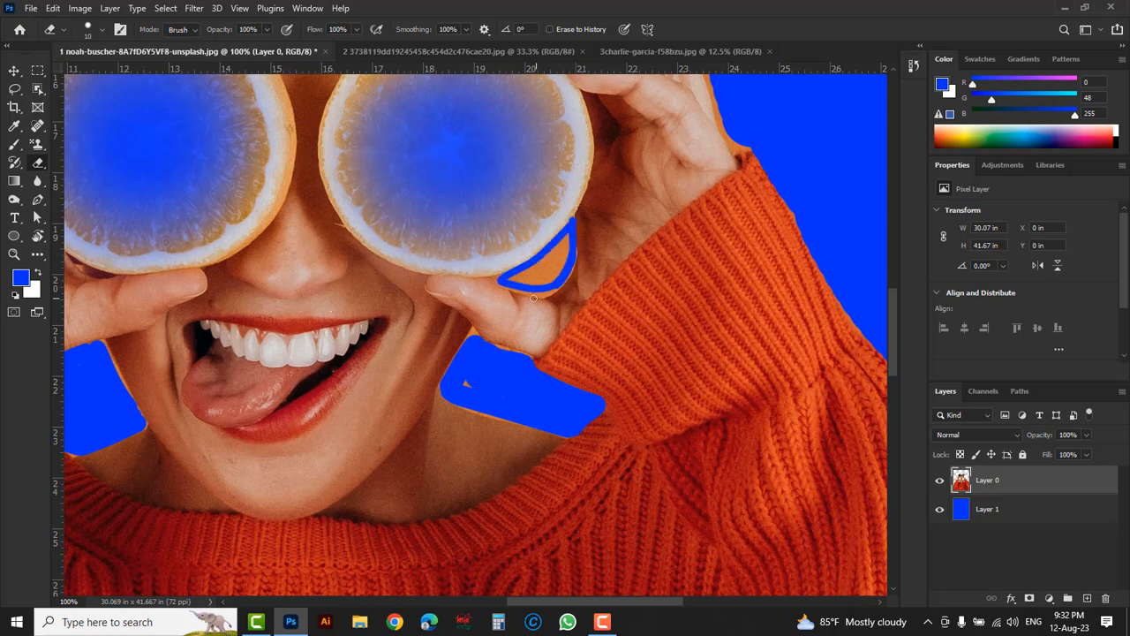
key(bracketright)
key(bracketright)
mouse_move(503, 281)
mouse_down()
mouse_move(566, 240)
mouse_move(534, 292)
mouse_move(551, 278)
mouse_move(524, 286)
mouse_up()
drag(467, 383, 484, 390)
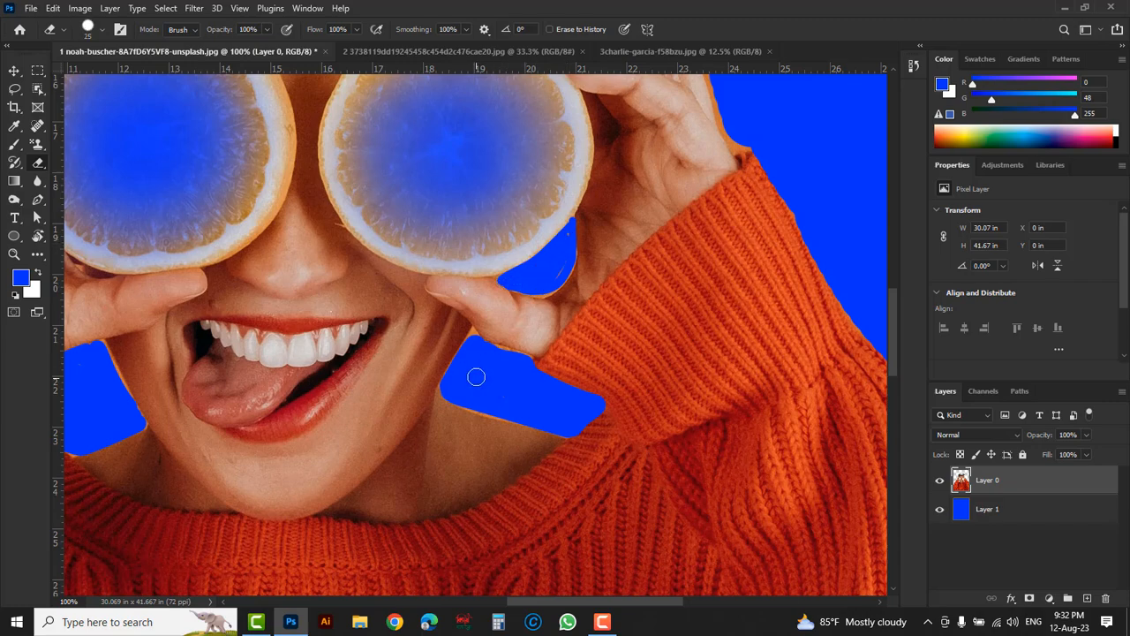
- Hide the blue Layer 1 and show it again to check the transparency of the cutout
alt+click(471, 369)
alt+click(469, 370)
alt+click(456, 371)
drag(438, 423, 459, 414)
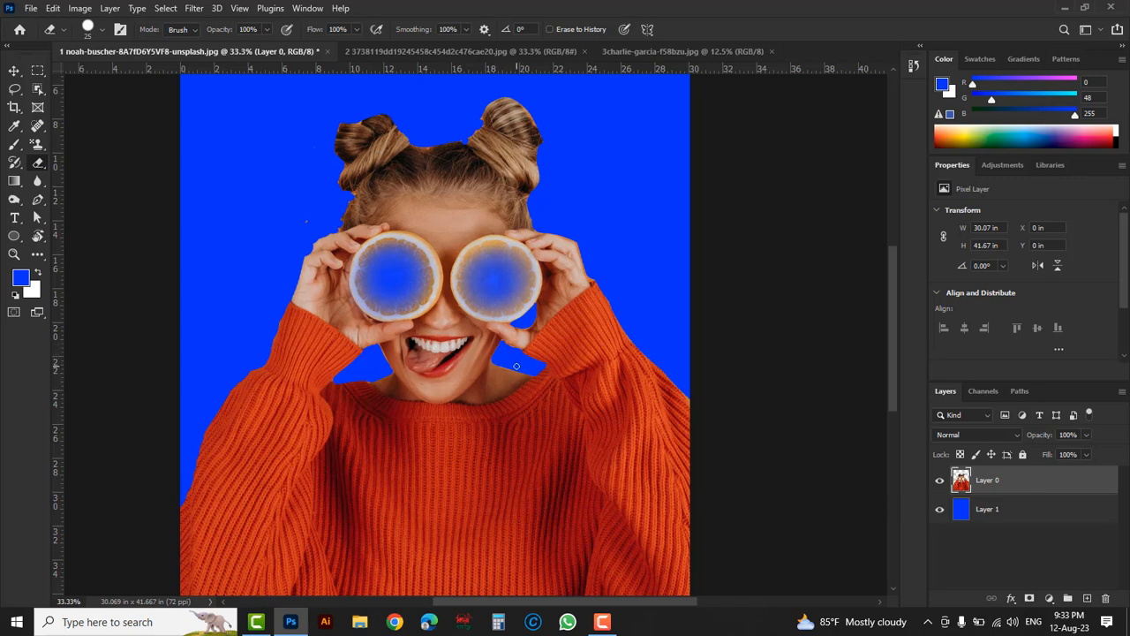
click(941, 509)
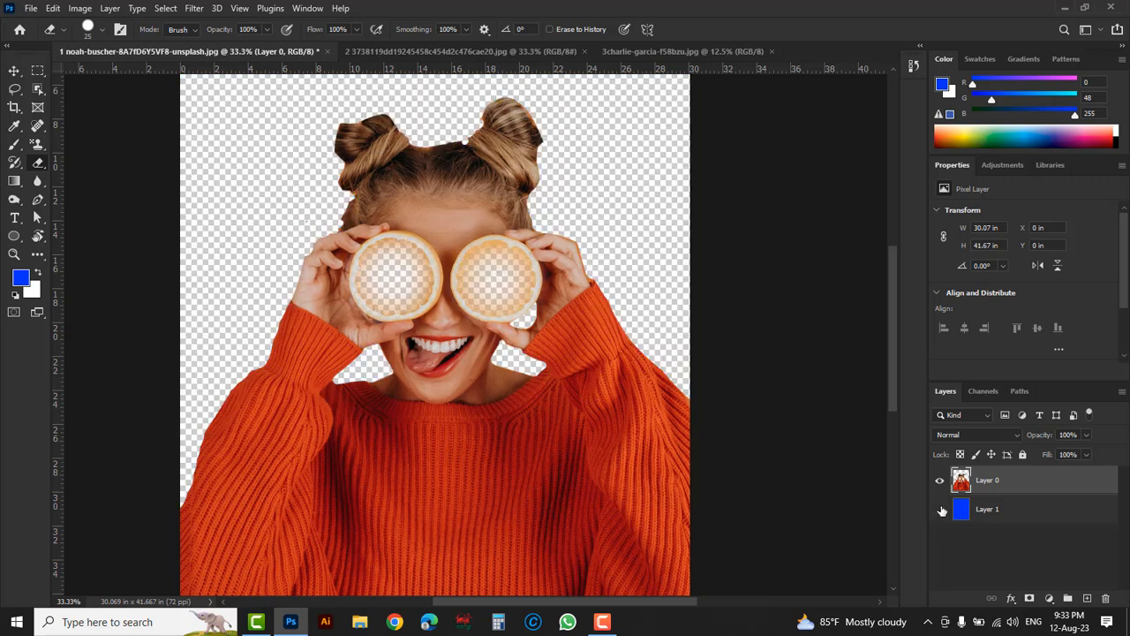
click(941, 511)
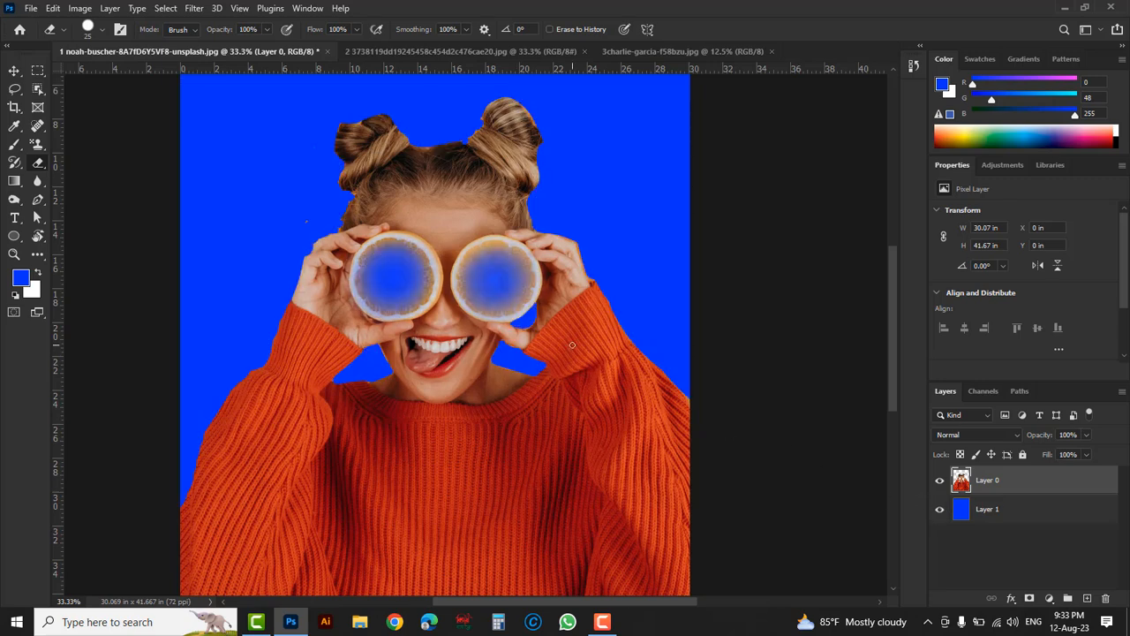
- Switch to the curly-haired man's portrait document and select the Background Eraser tool
click(388, 51)
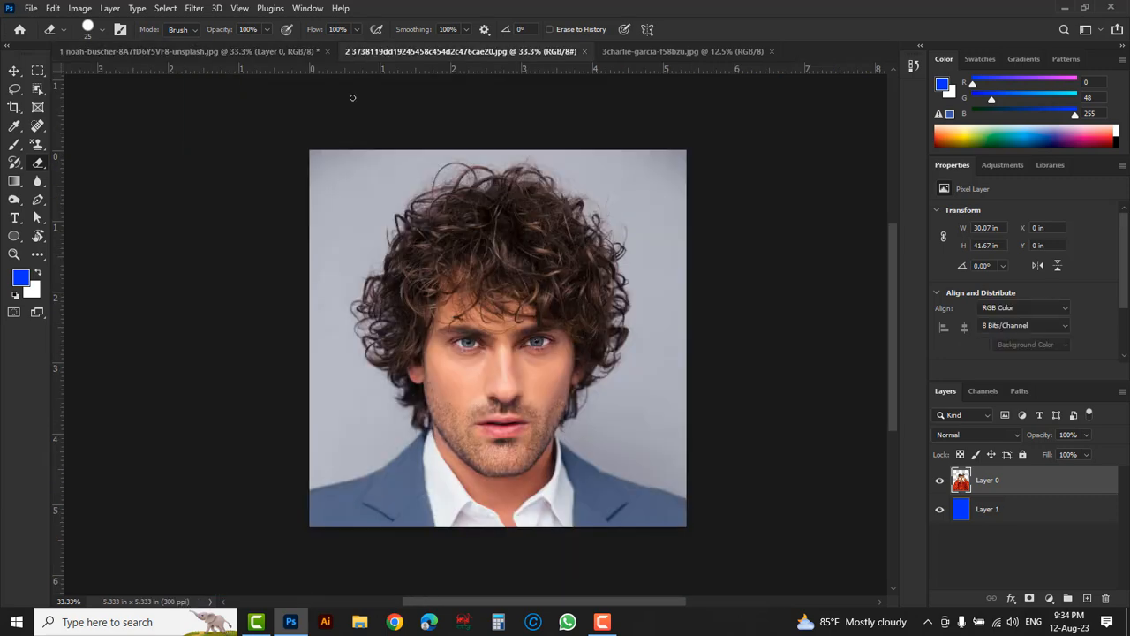
ctrl+click(485, 273)
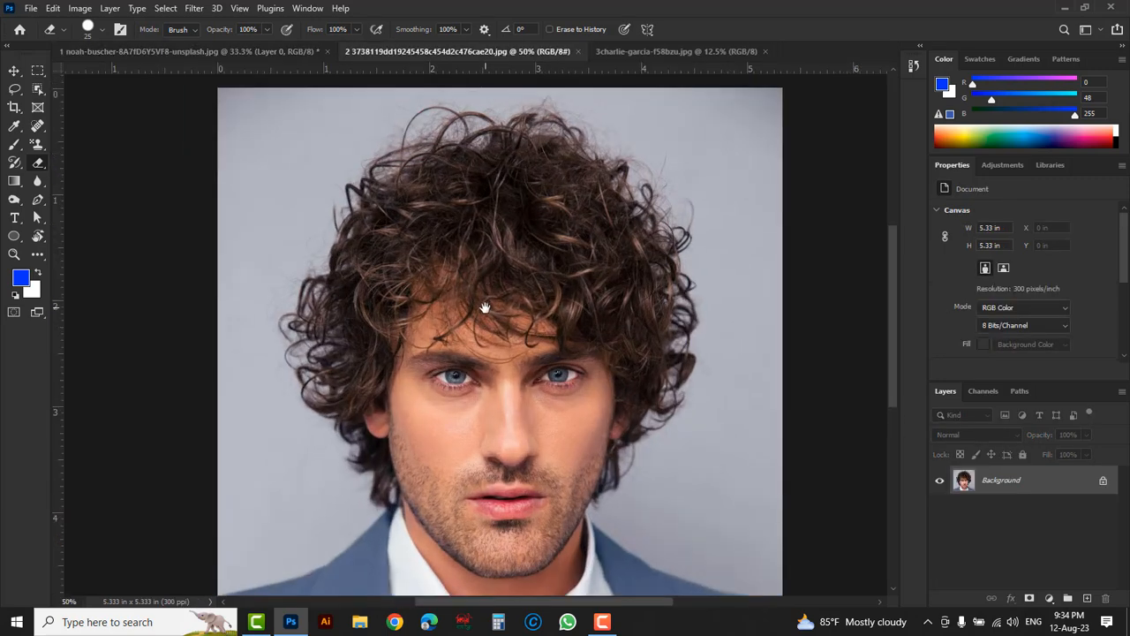
drag(485, 308, 444, 278)
right_click(37, 166)
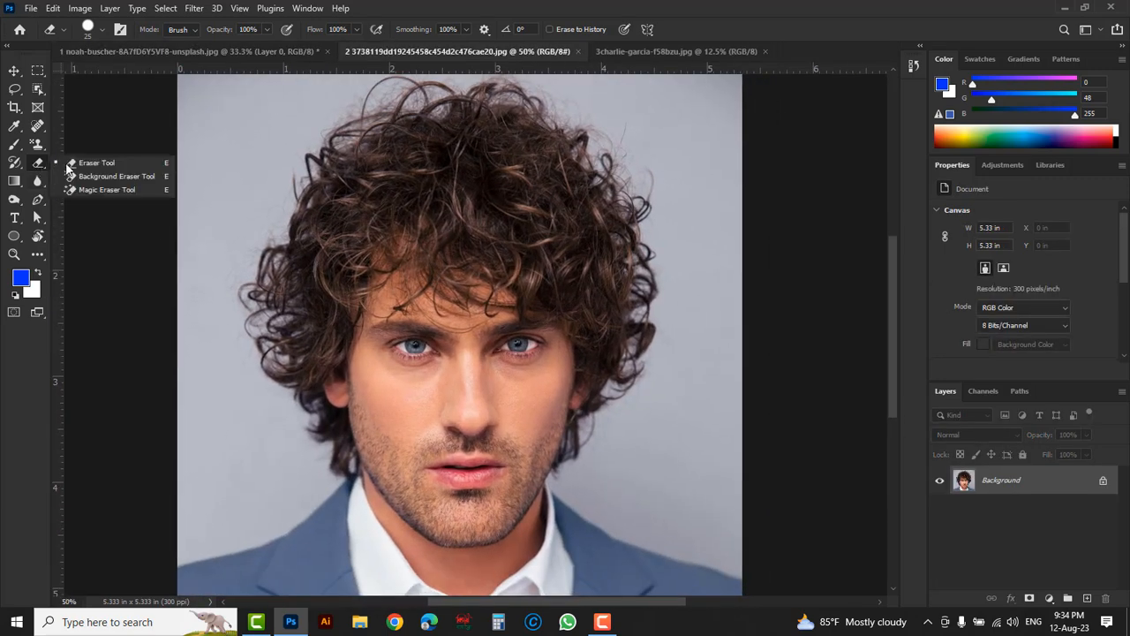
click(117, 176)
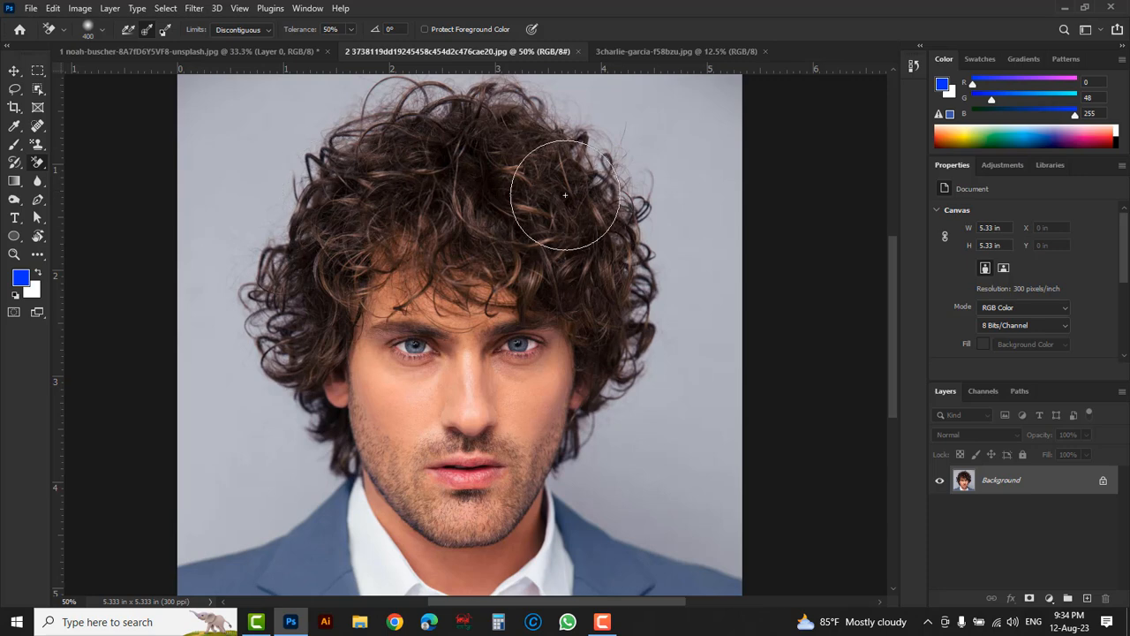
right_click(37, 166)
click(115, 179)
- Sample the portrait's grey background as the foreground colour b8bbc2 and accept it in the Color Picker
alt+click(229, 422)
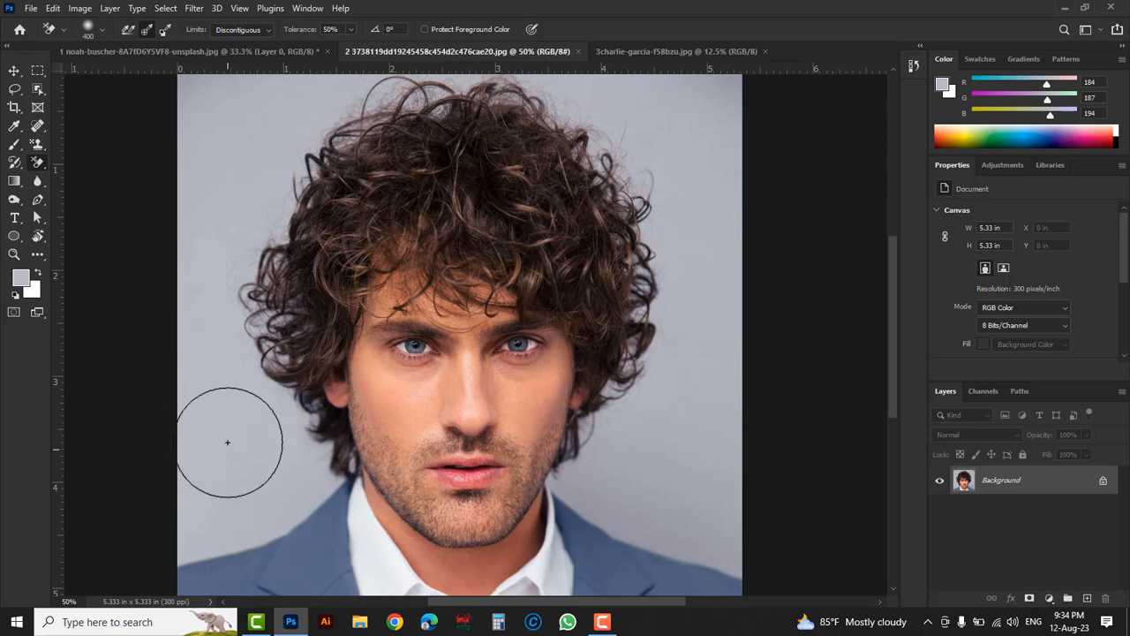
click(20, 280)
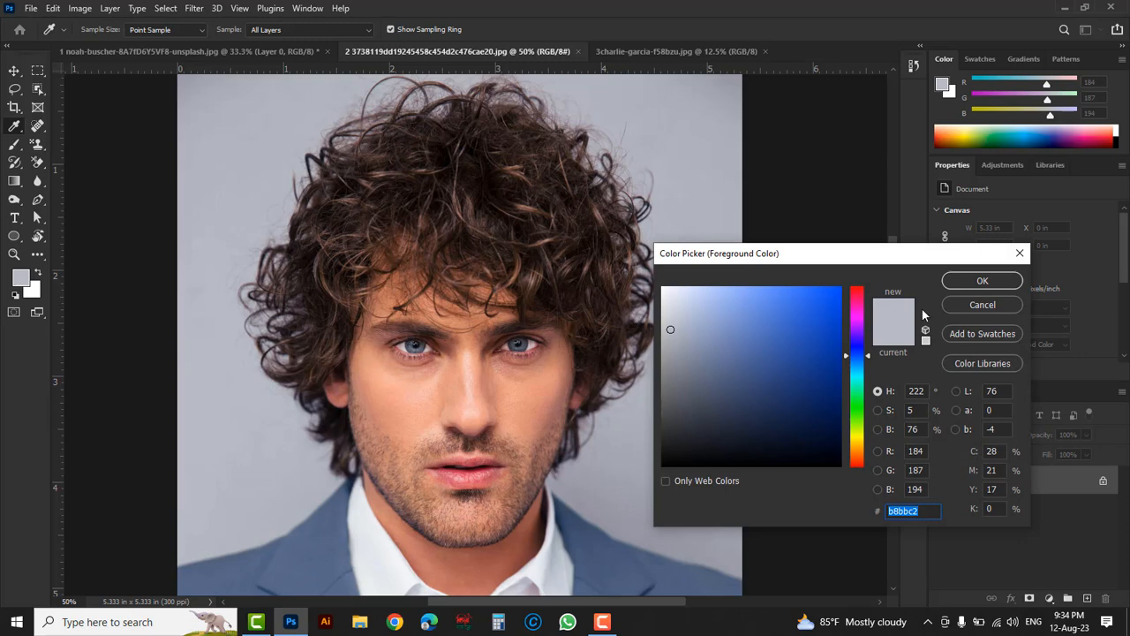
click(982, 281)
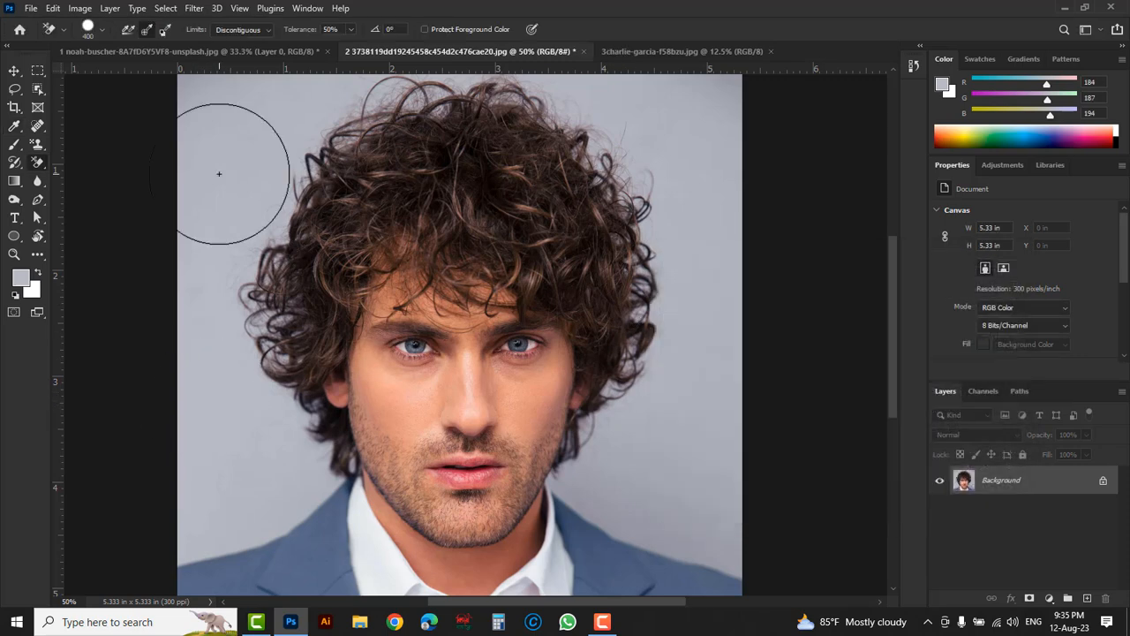
- Try two hard 400 px Background Eraser dabs on the grey background left of the hair, and undo them
click(103, 30)
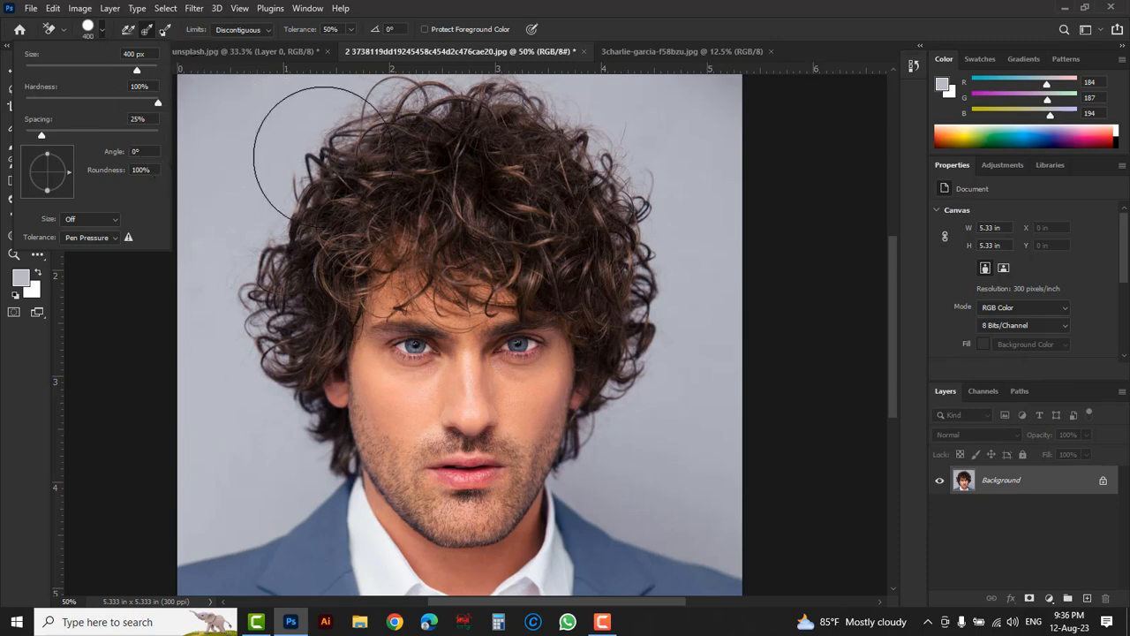
click(262, 162)
click(216, 268)
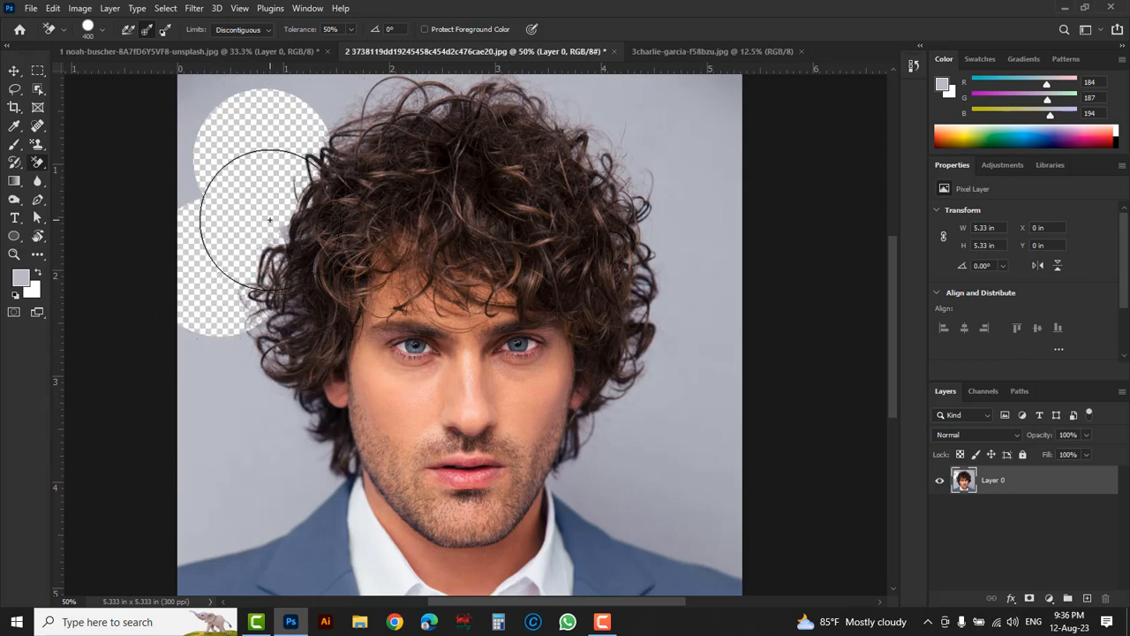
key(ctrl+z)
key(ctrl+z)
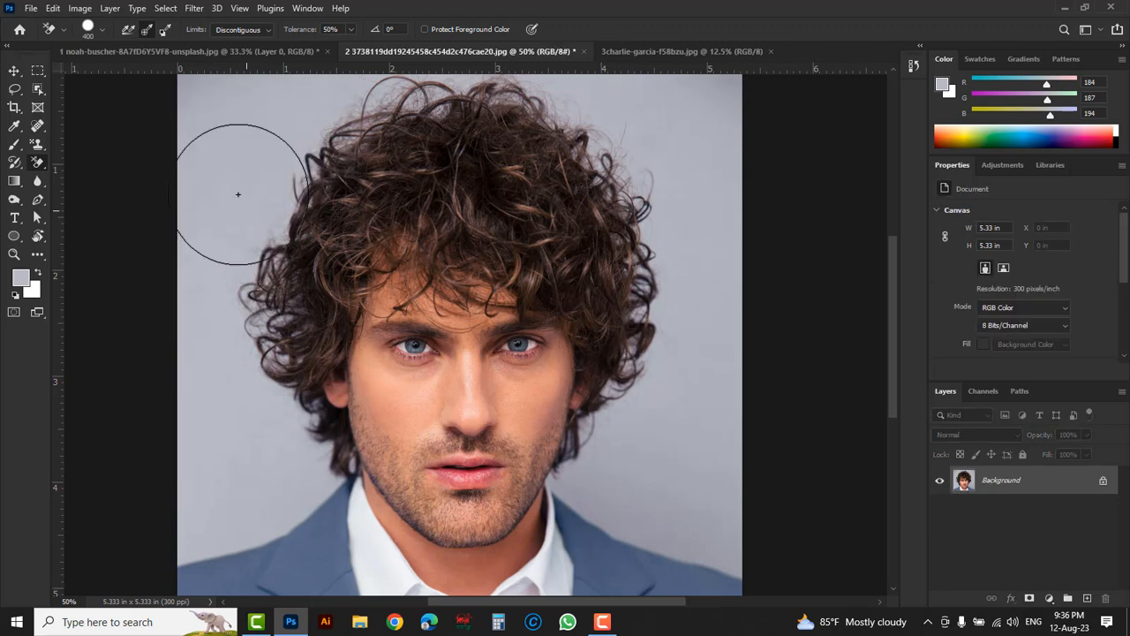
- Set the Background Eraser brush to 0% hardness, 1% spacing and 506 px size
click(102, 31)
drag(155, 104, 2, 108)
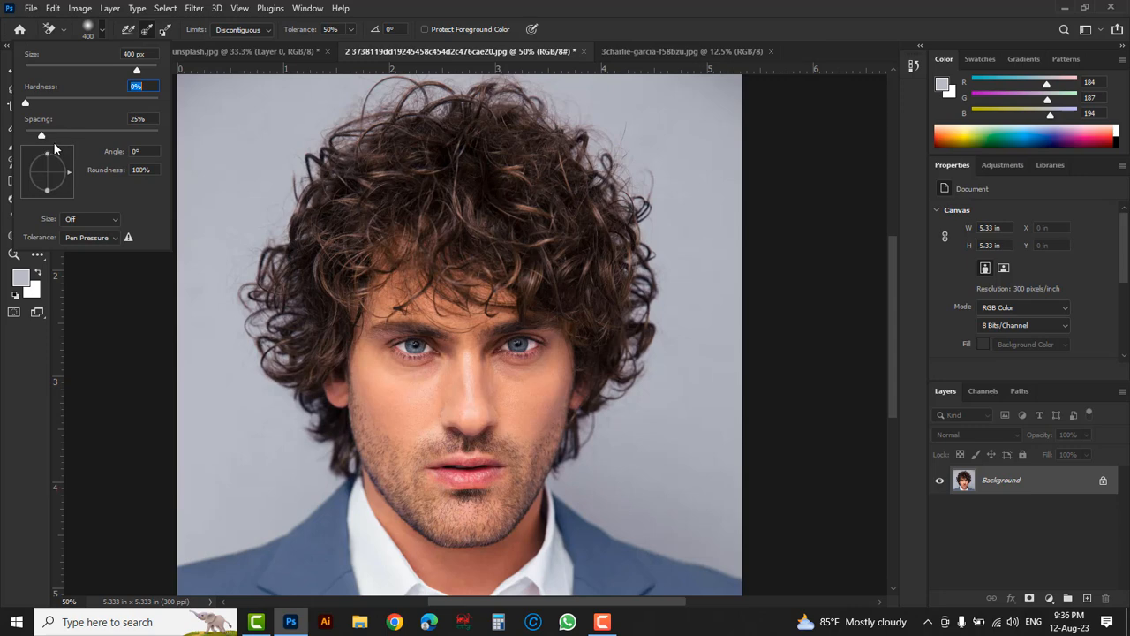
drag(41, 137, 24, 140)
drag(138, 71, 144, 71)
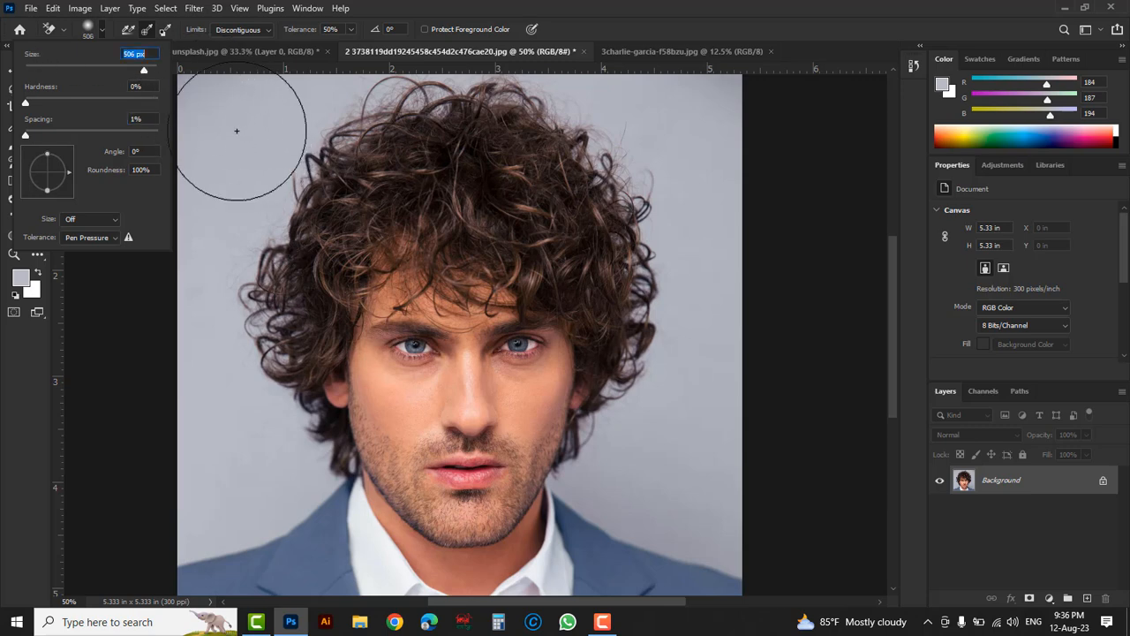
- Reduce the Background Eraser brush size to 200 px
right_click(499, 203)
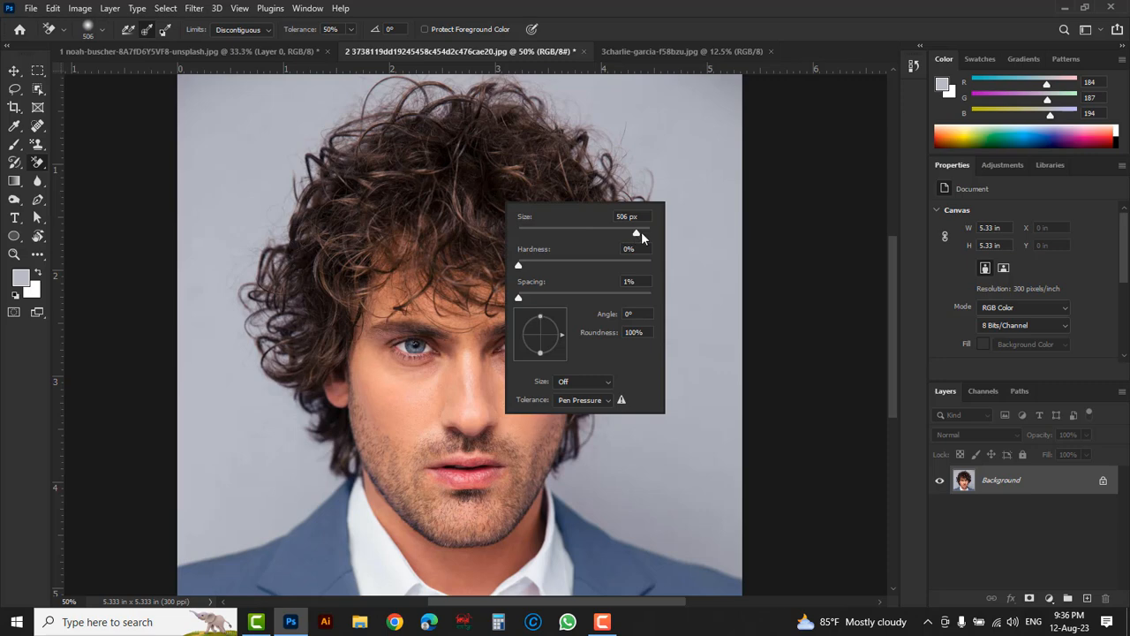
drag(639, 232, 606, 233)
click(620, 27)
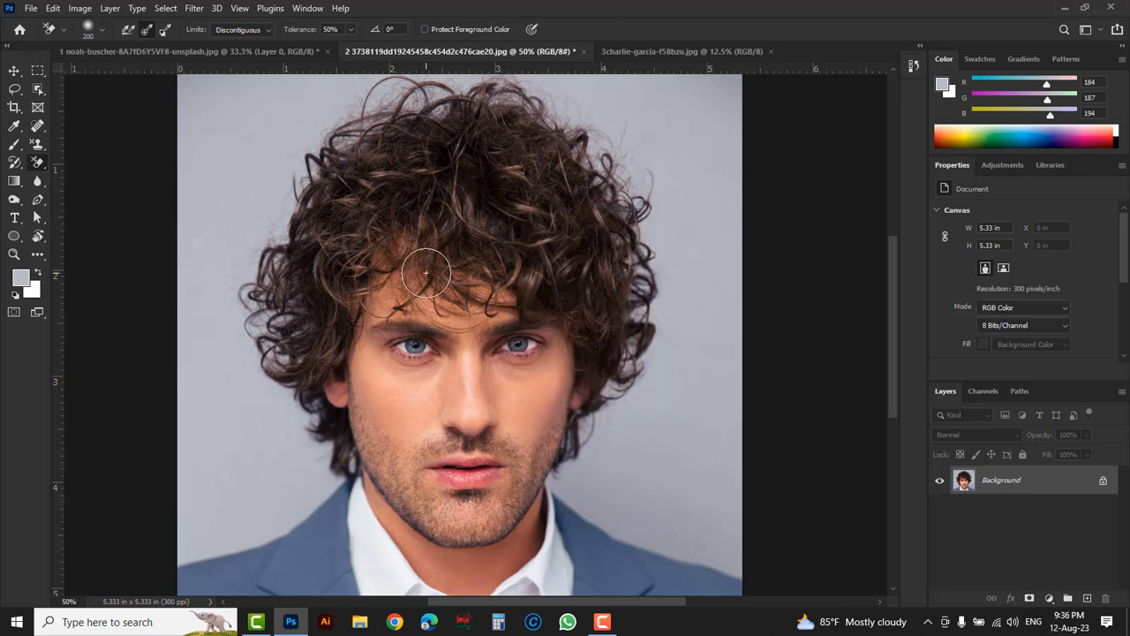
key(bracketright)
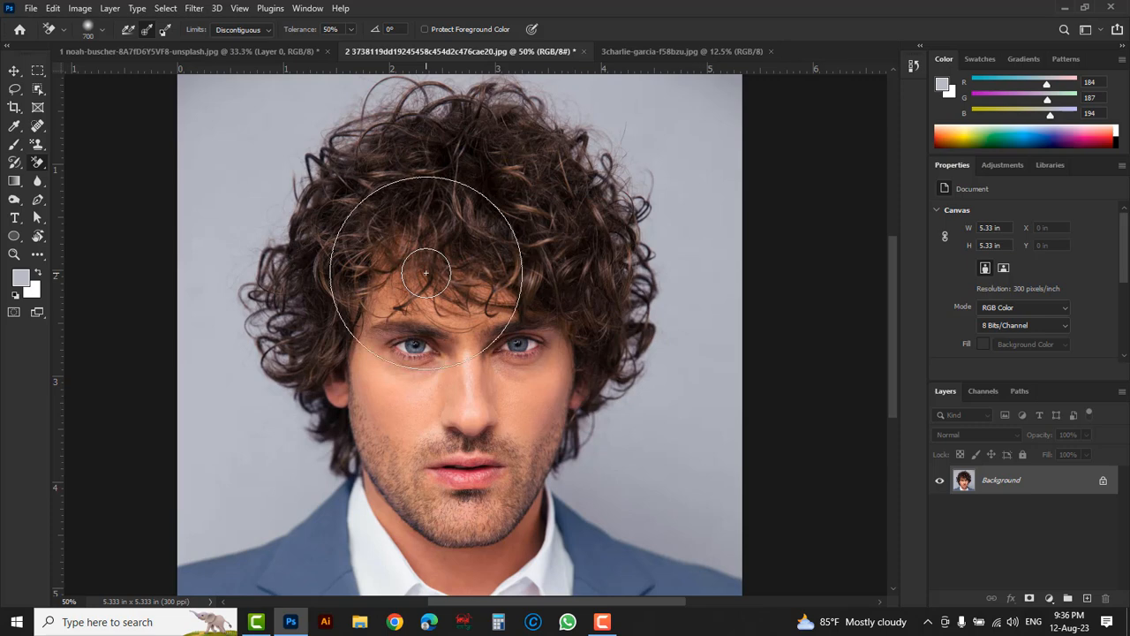
key(bracketleft)
key(bracketleft)
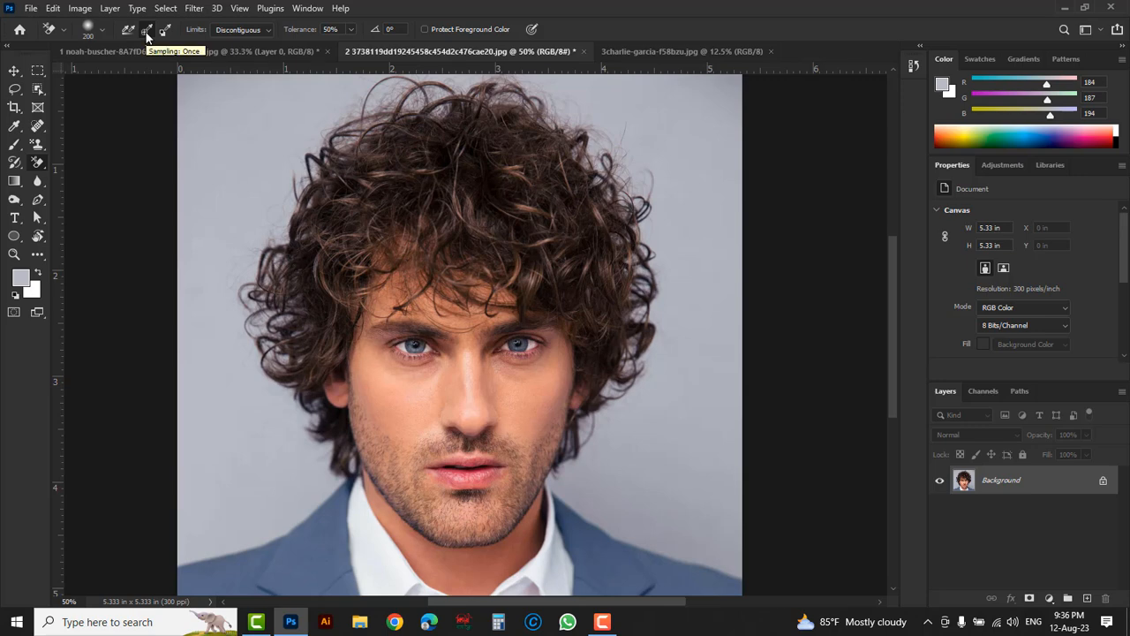
- Set the Background Eraser limits to Contiguous and the tolerance to 14%
click(268, 30)
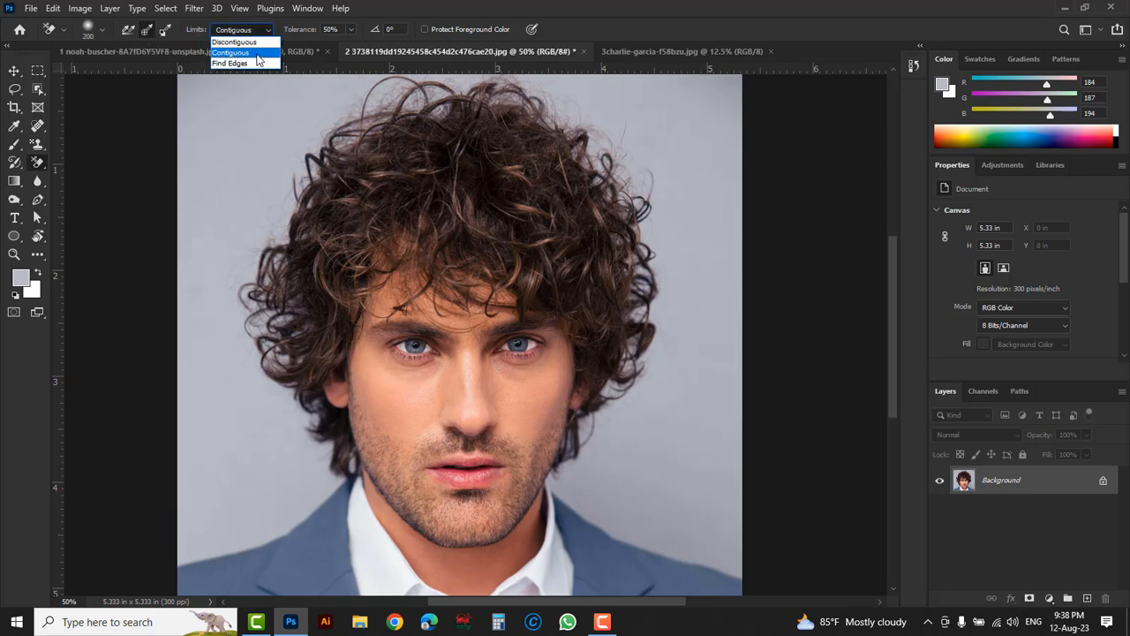
click(257, 53)
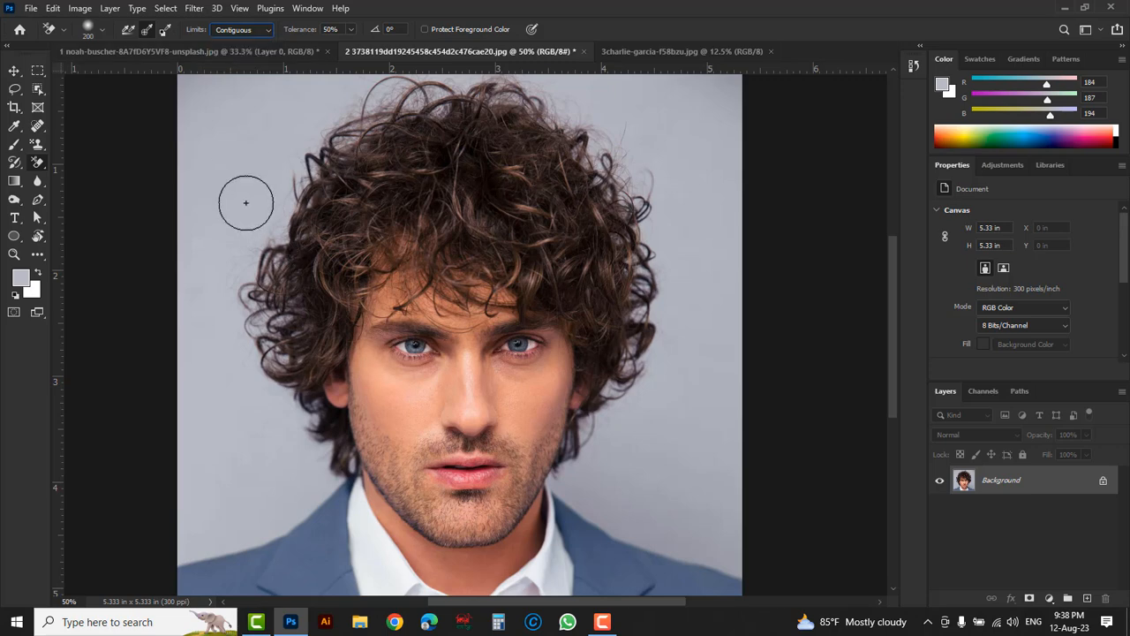
click(350, 31)
drag(350, 49, 328, 49)
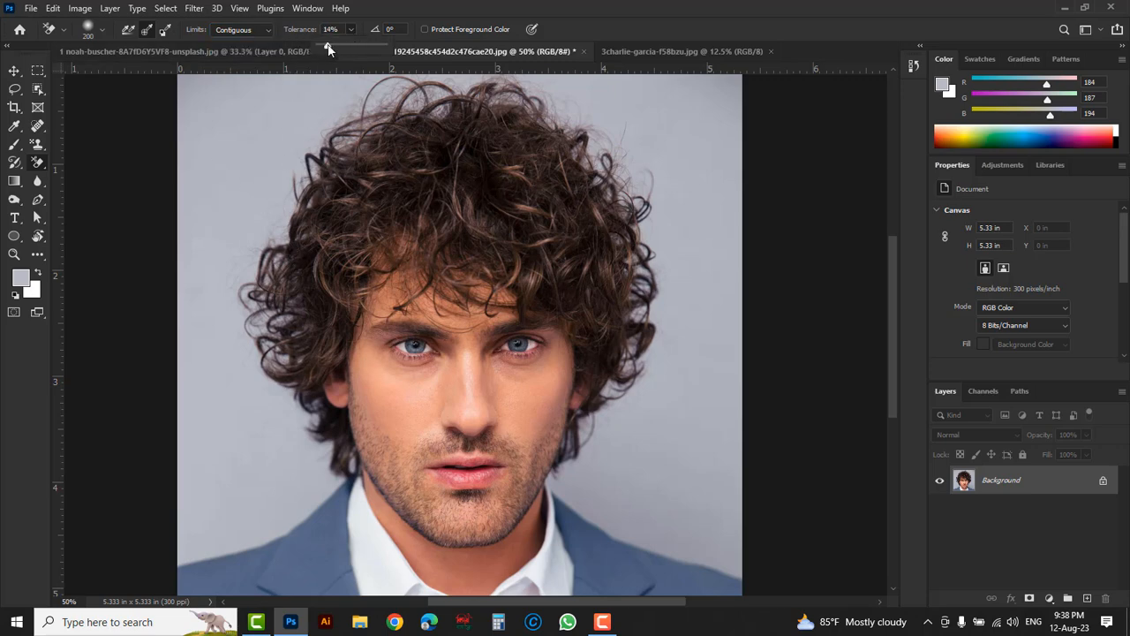
- Set the tolerance to 8% and try erasing the grey background beside the curls left of the head
click(266, 202)
mouse_move(266, 230)
mouse_down()
mouse_move(287, 161)
mouse_move(299, 173)
mouse_move(310, 146)
mouse_move(299, 188)
mouse_move(312, 165)
mouse_move(298, 192)
mouse_up()
scroll(299, 192, up, 2)
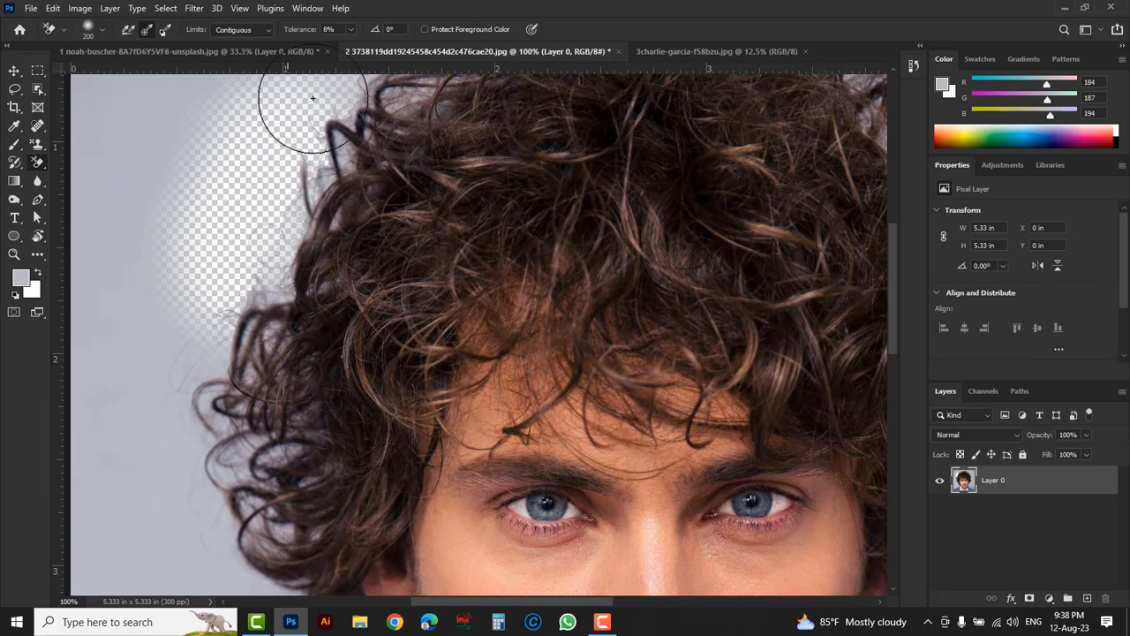
- Undo the stroke, lower the tolerance to 6% and try erasing the background beside the left curls again
click(347, 29)
drag(354, 46, 350, 48)
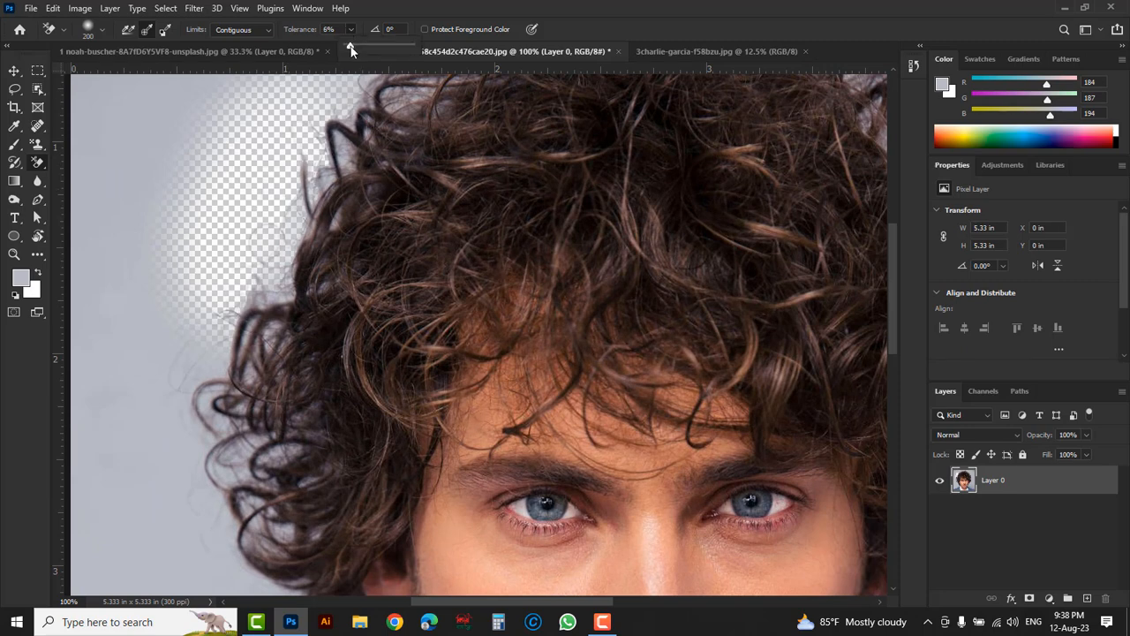
key(ctrl+z)
mouse_move(223, 262)
mouse_down()
mouse_move(284, 224)
mouse_move(275, 270)
mouse_move(251, 167)
mouse_up()
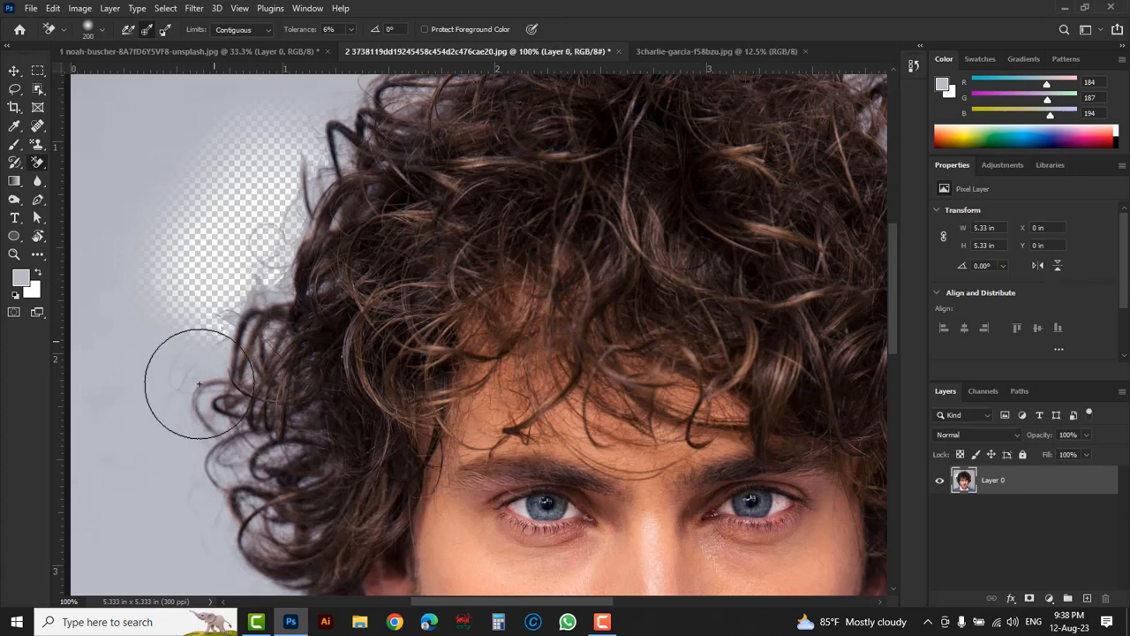
mouse_move(216, 368)
mouse_down()
mouse_move(191, 395)
mouse_move(200, 343)
mouse_move(188, 381)
mouse_move(204, 413)
mouse_move(194, 431)
mouse_move(252, 343)
mouse_up()
- Raise the tolerance to 45% and try erasing the background around and between the lower left curls
click(351, 30)
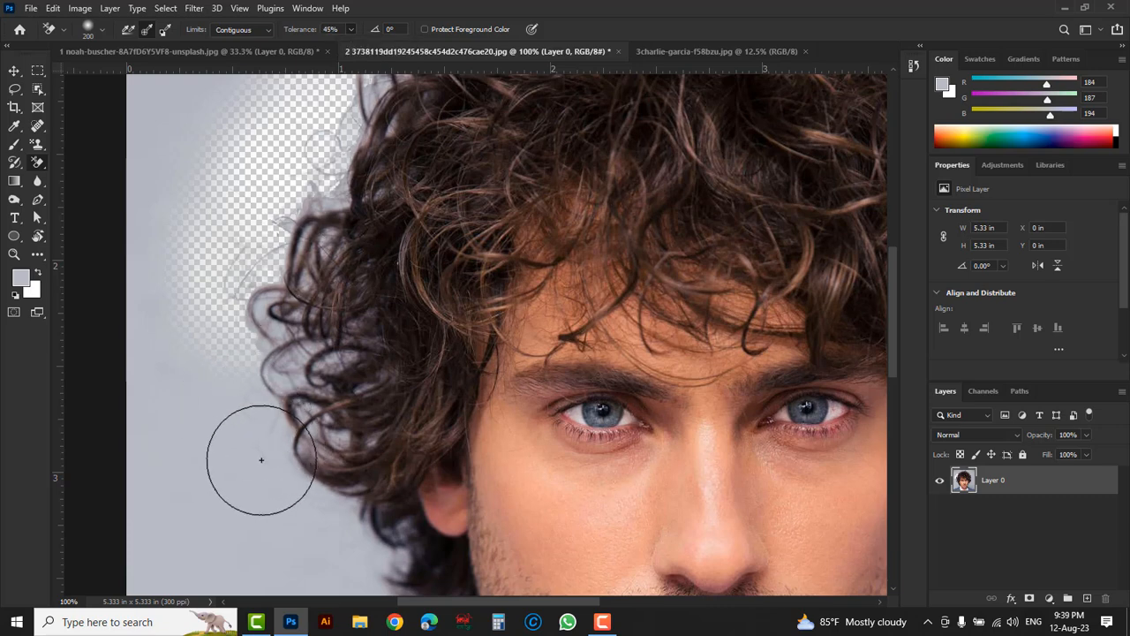
mouse_move(260, 459)
mouse_down()
mouse_move(284, 472)
mouse_move(292, 426)
mouse_up()
drag(358, 537, 382, 534)
click(332, 437)
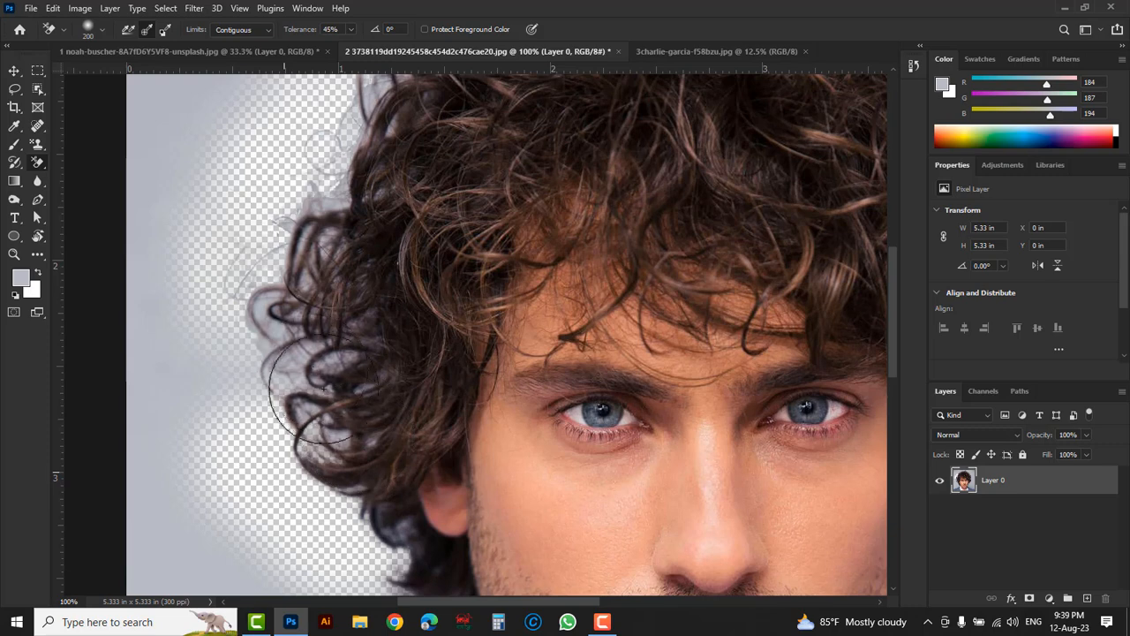
click(333, 363)
drag(197, 441, 272, 535)
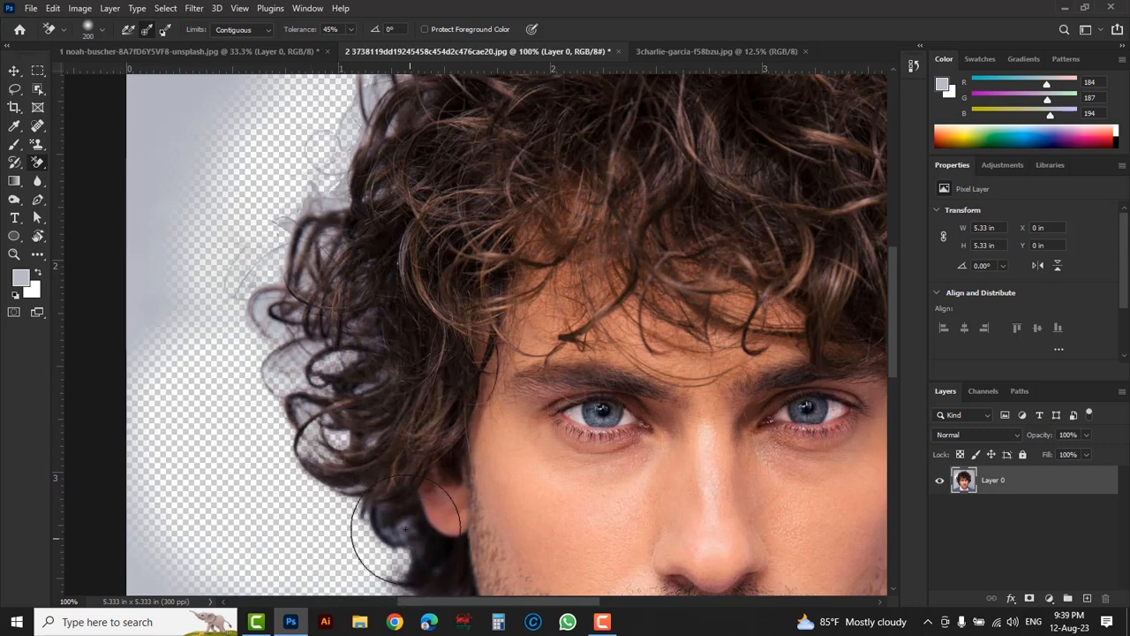
- Undo all the Background Eraser strokes made beside the hair
click(353, 31)
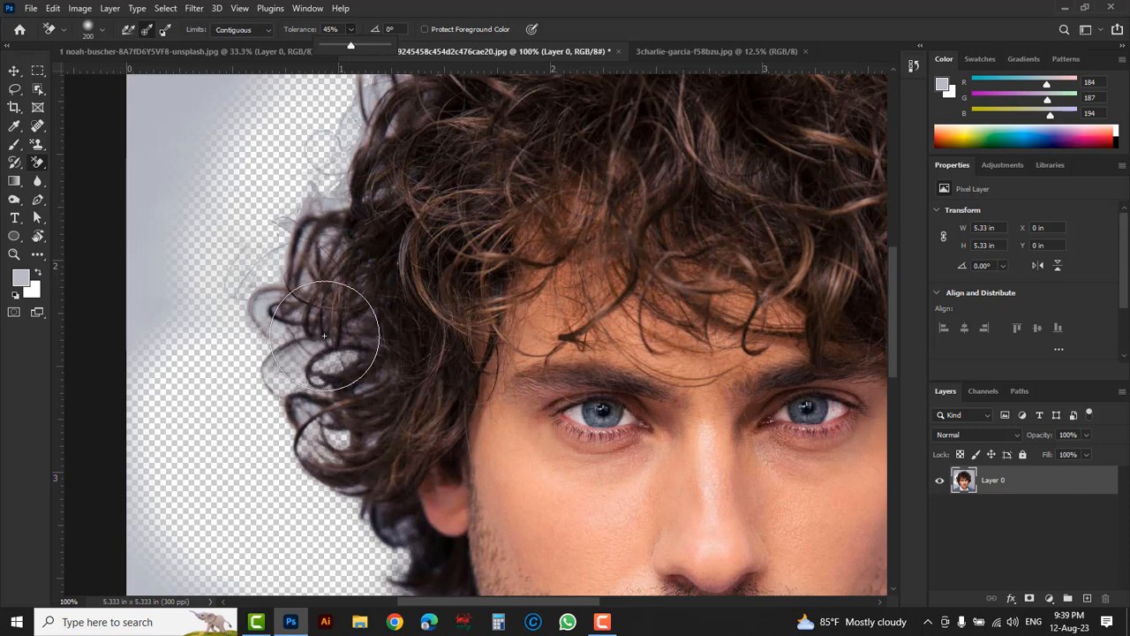
key(ctrl+z)
key(ctrl+z)
key(ctrl+z)
key(ctrl+z)
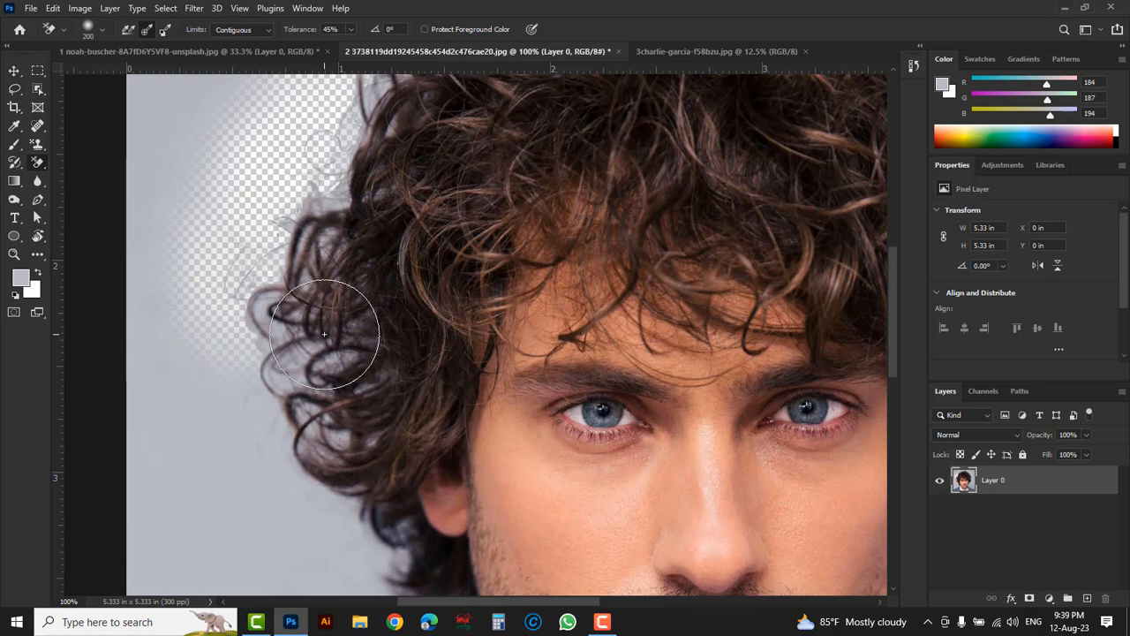
key(ctrl+z)
key(ctrl+z)
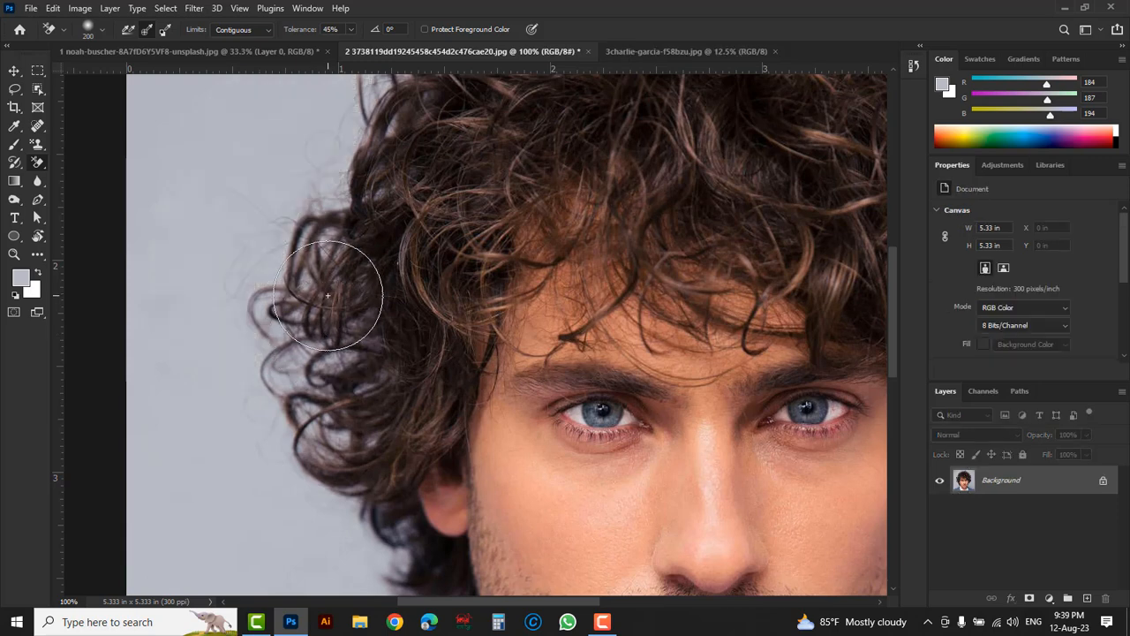
- Set the tolerance to 56% and erase the grey background along the left side of the hair
click(351, 31)
drag(356, 46, 358, 46)
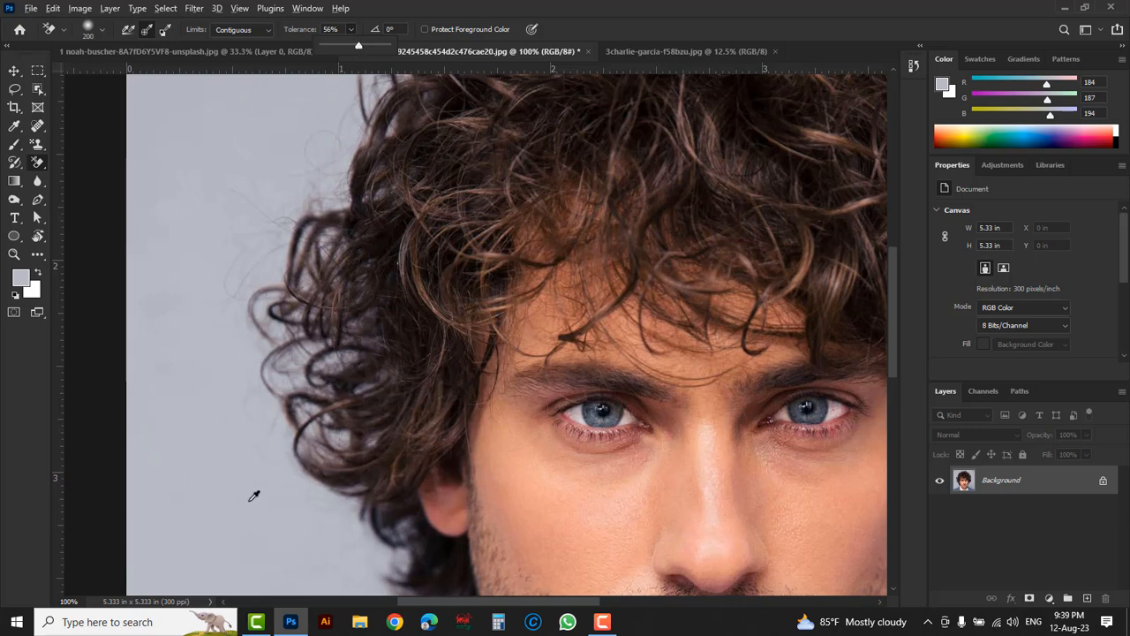
mouse_move(277, 512)
mouse_down()
mouse_move(325, 430)
mouse_move(298, 231)
mouse_move(264, 354)
mouse_move(259, 448)
mouse_move(240, 303)
mouse_move(254, 476)
mouse_move(232, 210)
mouse_move(245, 401)
mouse_move(294, 286)
mouse_move(287, 272)
mouse_move(249, 382)
mouse_move(253, 291)
mouse_up()
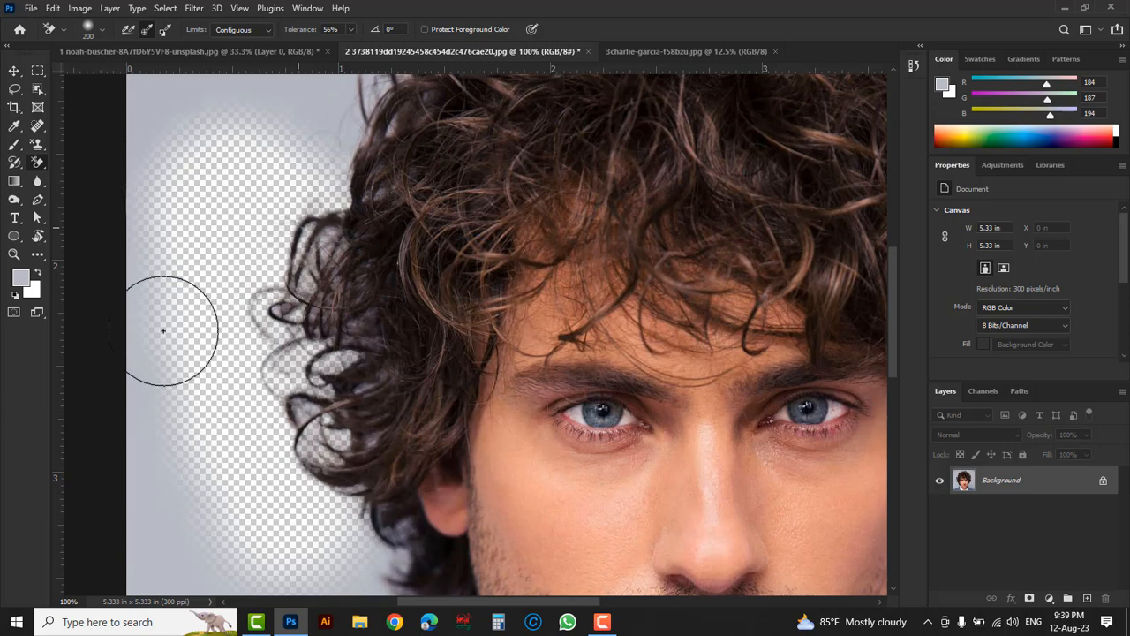
mouse_move(142, 404)
mouse_down()
mouse_move(157, 471)
mouse_move(214, 182)
mouse_move(300, 168)
mouse_up()
- Sample the grey backdrop and erase it from the image's upper left corner across the top of the curls
drag(446, 141, 378, 466)
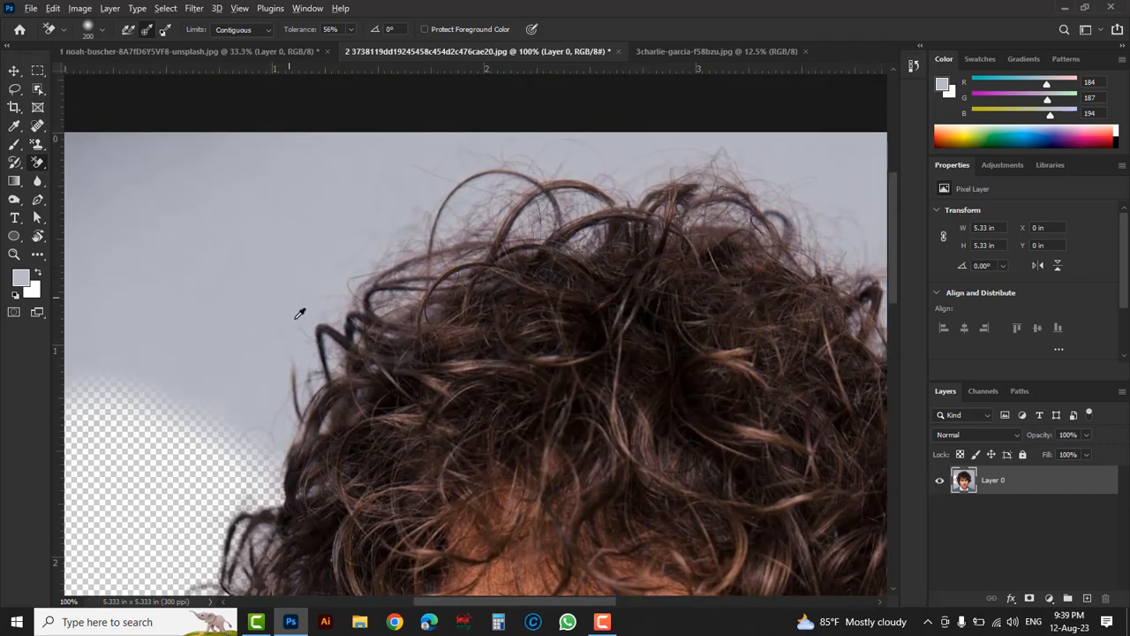
mouse_move(253, 374)
mouse_down()
mouse_move(257, 436)
mouse_move(230, 451)
mouse_move(291, 342)
mouse_move(492, 188)
mouse_move(459, 160)
mouse_move(380, 168)
mouse_up()
mouse_move(264, 183)
mouse_down()
mouse_move(165, 262)
mouse_move(124, 402)
mouse_up()
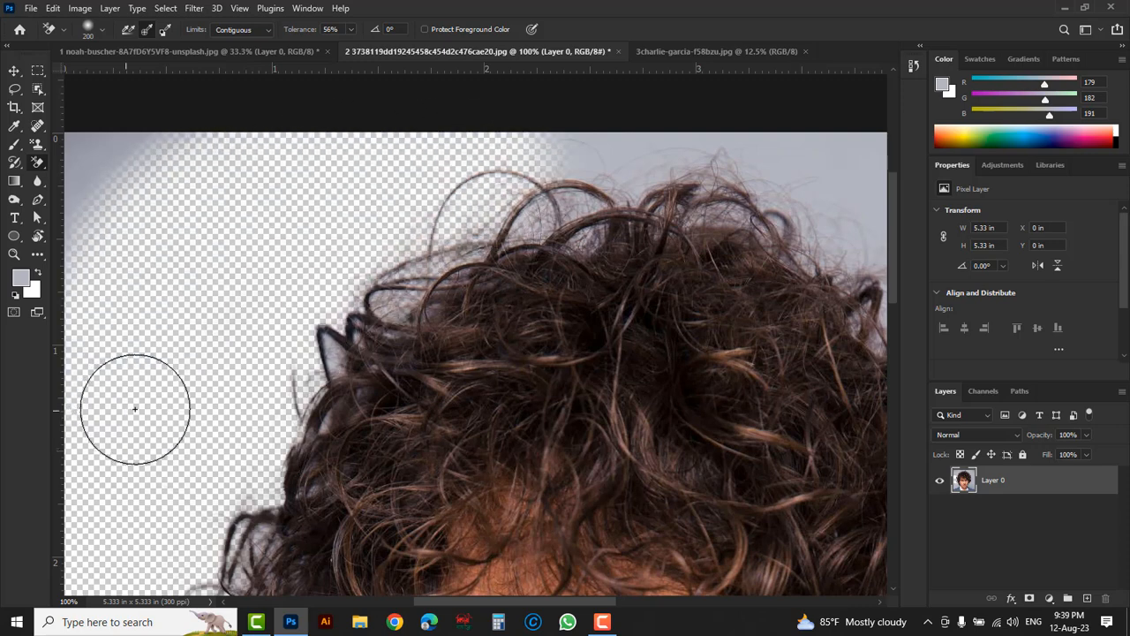
mouse_move(216, 201)
mouse_down()
mouse_move(114, 156)
mouse_move(80, 242)
mouse_move(124, 186)
mouse_up()
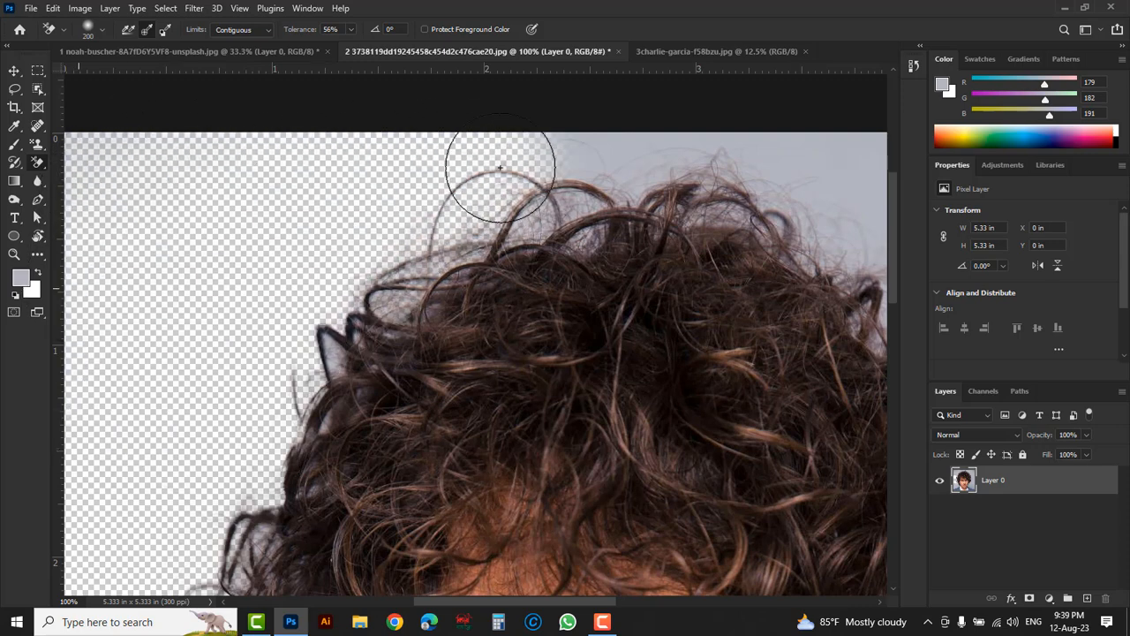
drag(600, 174, 742, 190)
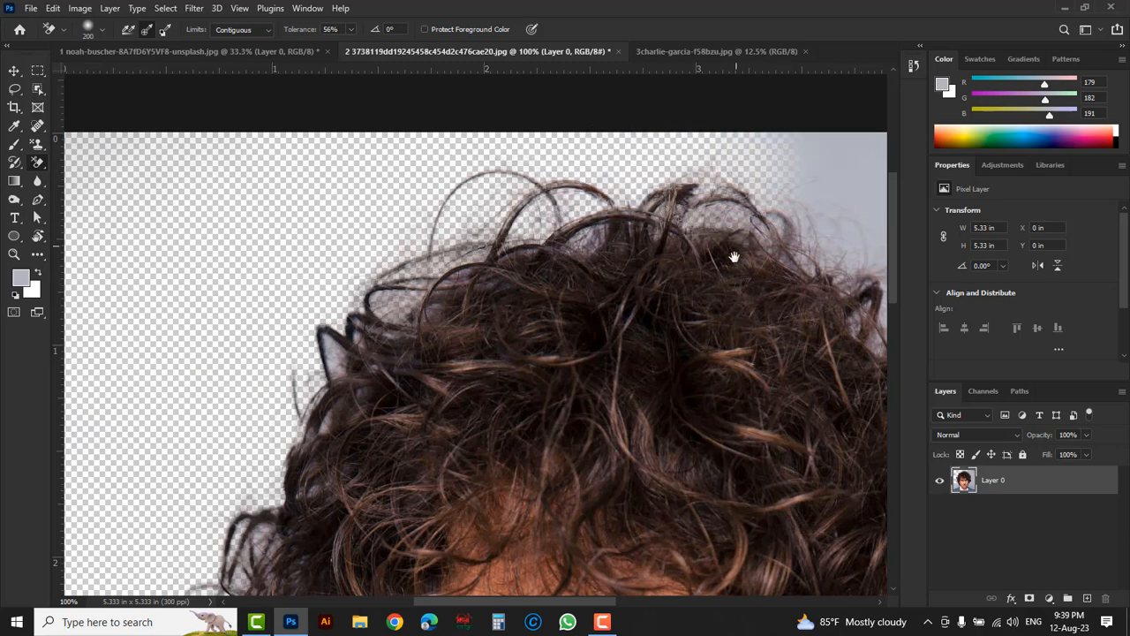
- Sample the grey backdrop again and erase it around the upper right curls out to the image corner
mouse_move(753, 311)
mouse_down()
mouse_move(406, 275)
mouse_move(533, 288)
mouse_move(384, 289)
mouse_up()
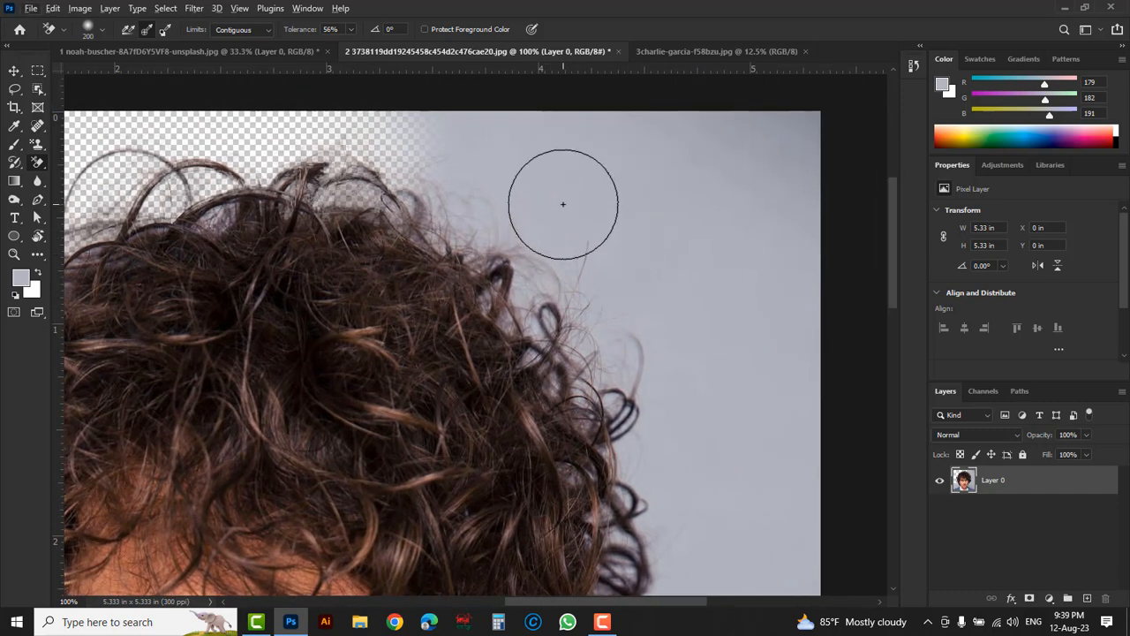
drag(724, 428, 656, 381)
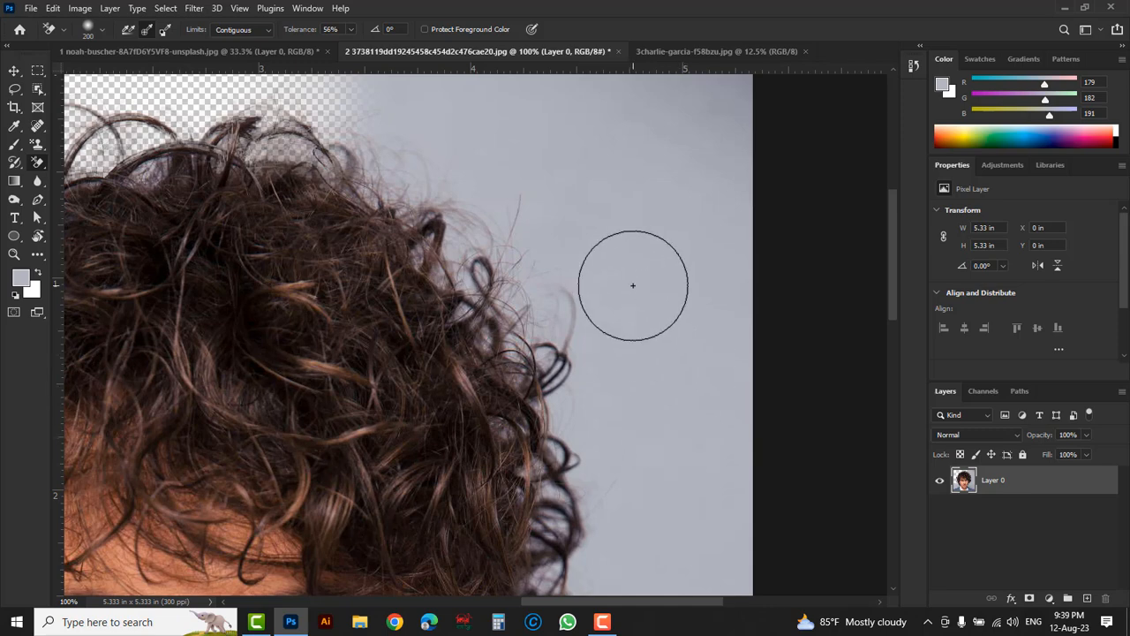
alt+click(450, 121)
mouse_move(448, 119)
mouse_down()
mouse_move(361, 118)
mouse_move(504, 245)
mouse_move(567, 354)
mouse_move(492, 252)
mouse_move(504, 265)
mouse_move(538, 76)
mouse_move(750, 75)
mouse_move(733, 84)
mouse_move(732, 270)
mouse_move(706, 444)
mouse_move(684, 463)
mouse_up()
drag(639, 149, 636, 209)
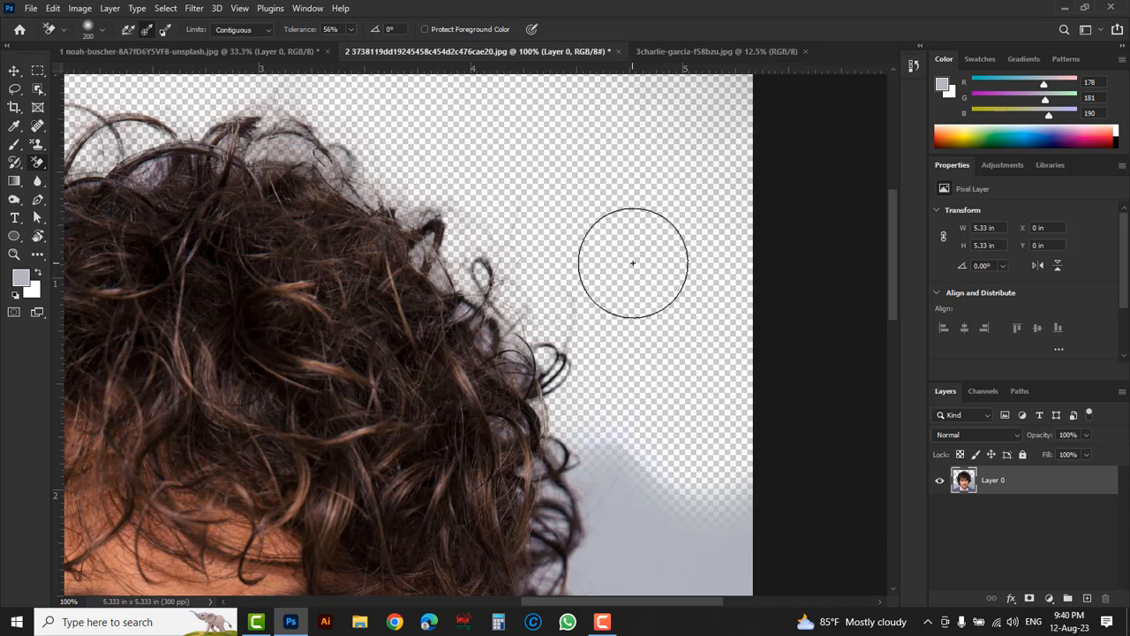
- Sample the grey beside the right-hand curls and erase the background there down to ear level
drag(681, 429, 634, 121)
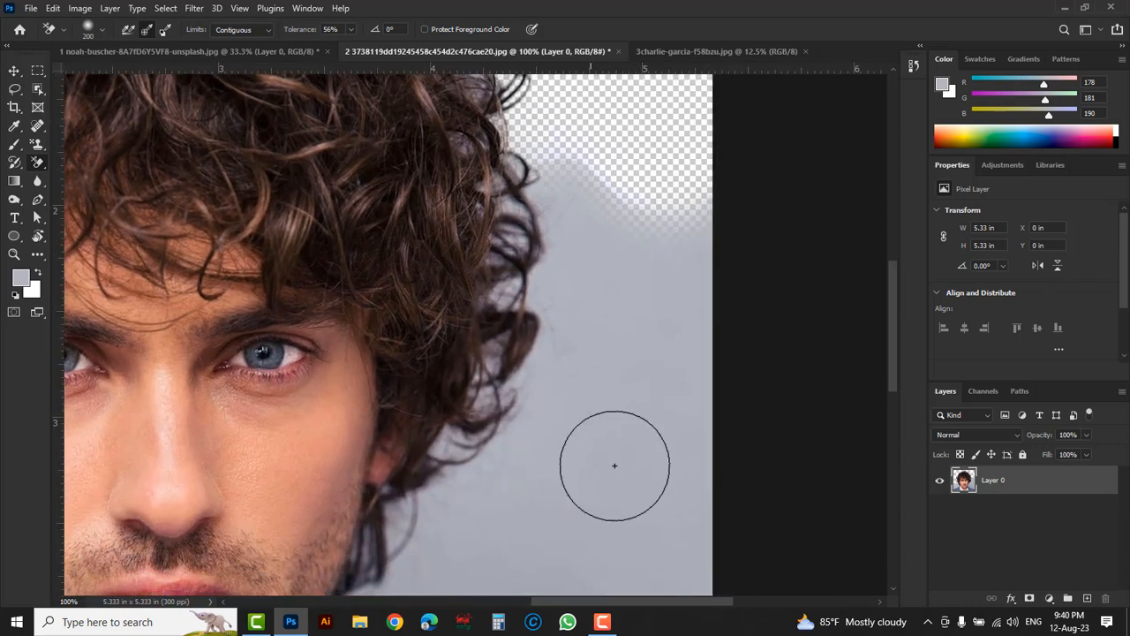
alt+click(623, 312)
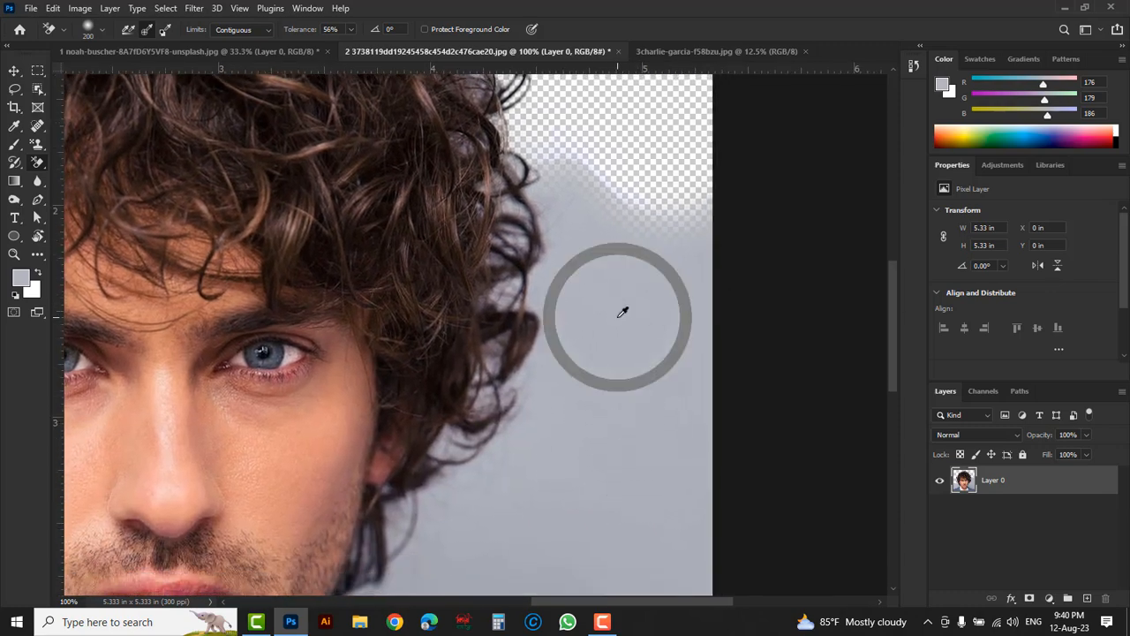
mouse_move(624, 324)
mouse_down()
mouse_move(550, 164)
mouse_move(527, 321)
mouse_move(515, 310)
mouse_move(516, 237)
mouse_move(494, 465)
mouse_move(519, 265)
mouse_move(510, 138)
mouse_move(610, 182)
mouse_move(732, 203)
mouse_move(681, 393)
mouse_move(543, 519)
mouse_move(659, 452)
mouse_move(563, 460)
mouse_move(498, 378)
mouse_move(600, 285)
mouse_up()
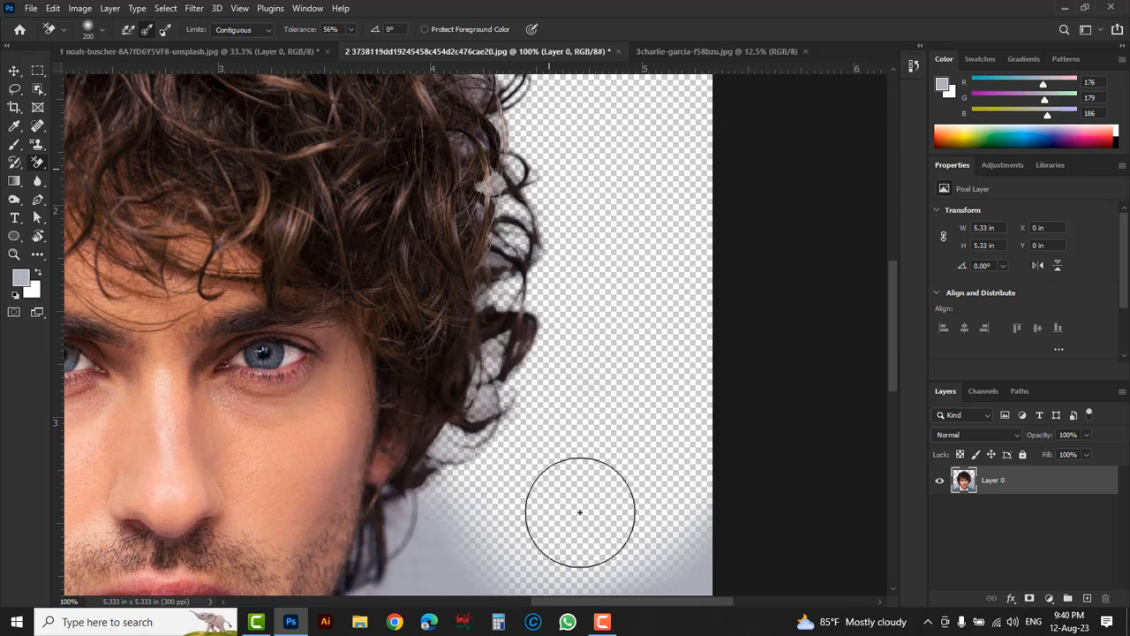
- Reduce the brush size to 59 px and erase the background around the hair tips on the neck's right side
drag(582, 471, 580, 233)
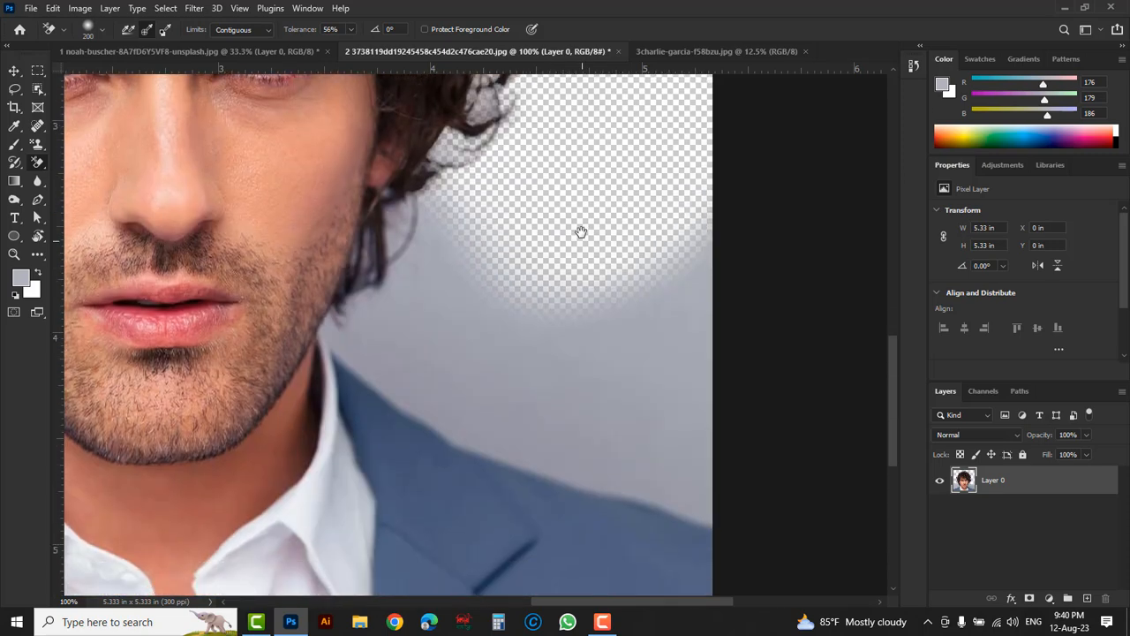
drag(648, 313, 607, 312)
mouse_move(429, 256)
mouse_down()
mouse_move(392, 190)
mouse_move(353, 319)
mouse_up()
- Set the tolerance to 18%, sample the grey above the right shoulder and erase along the jacket's edge
click(351, 32)
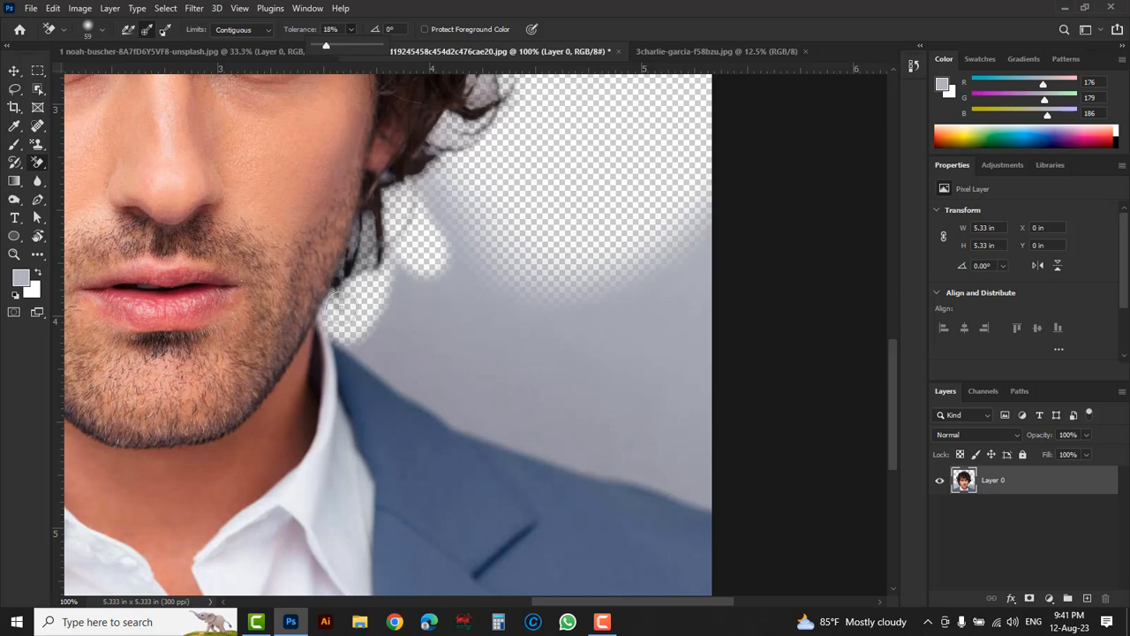
alt+click(415, 362)
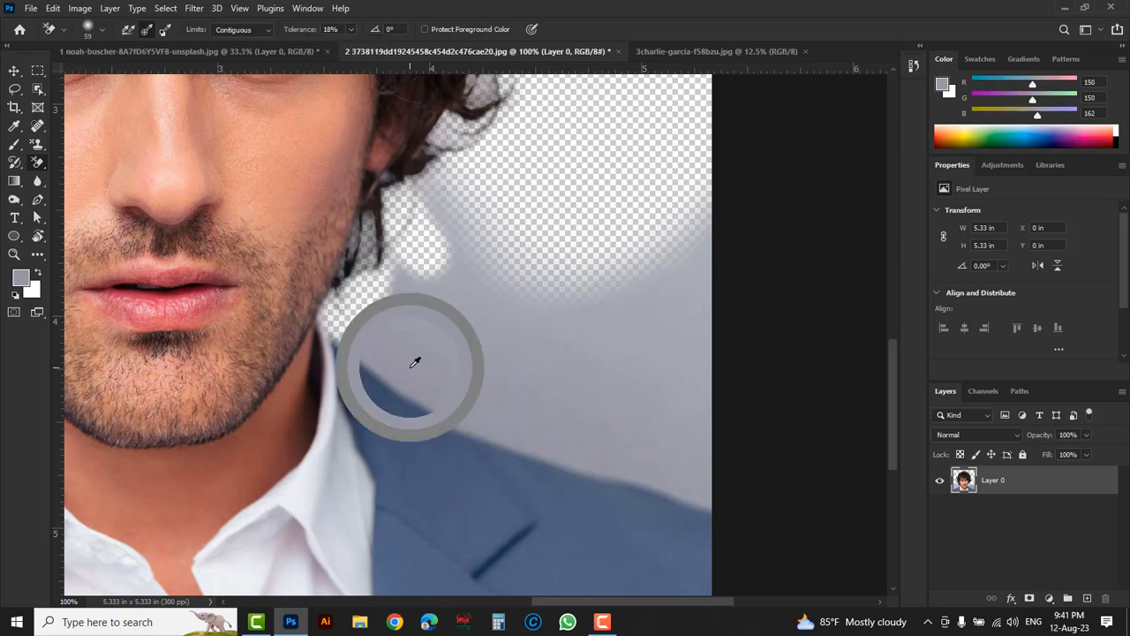
mouse_move(386, 356)
mouse_down()
mouse_move(364, 339)
mouse_move(467, 411)
mouse_move(724, 508)
mouse_up()
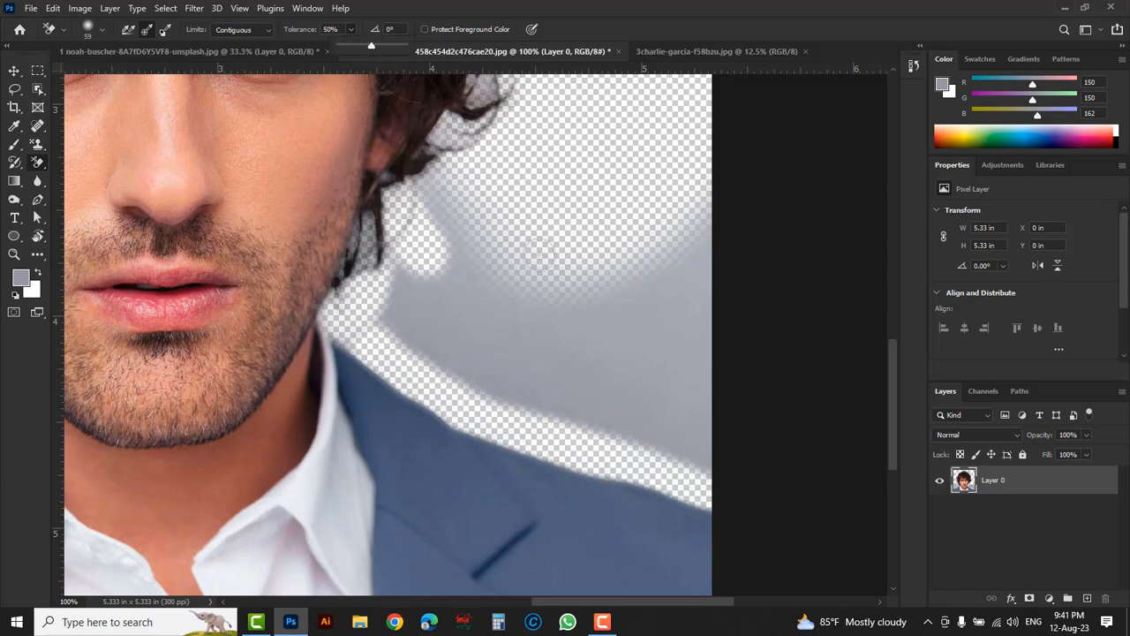
- Set the tolerance to 50% and the brush size to 124 px, and erase the remaining grey above the right shoulder
drag(606, 344, 598, 344)
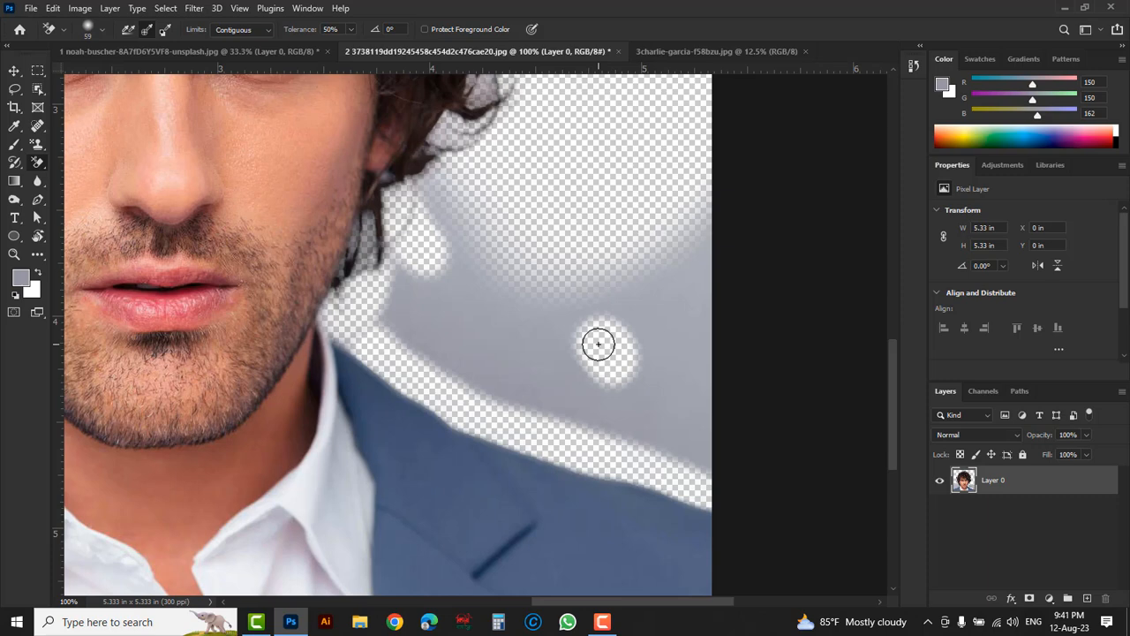
key(ctrl+z)
right_click(600, 351)
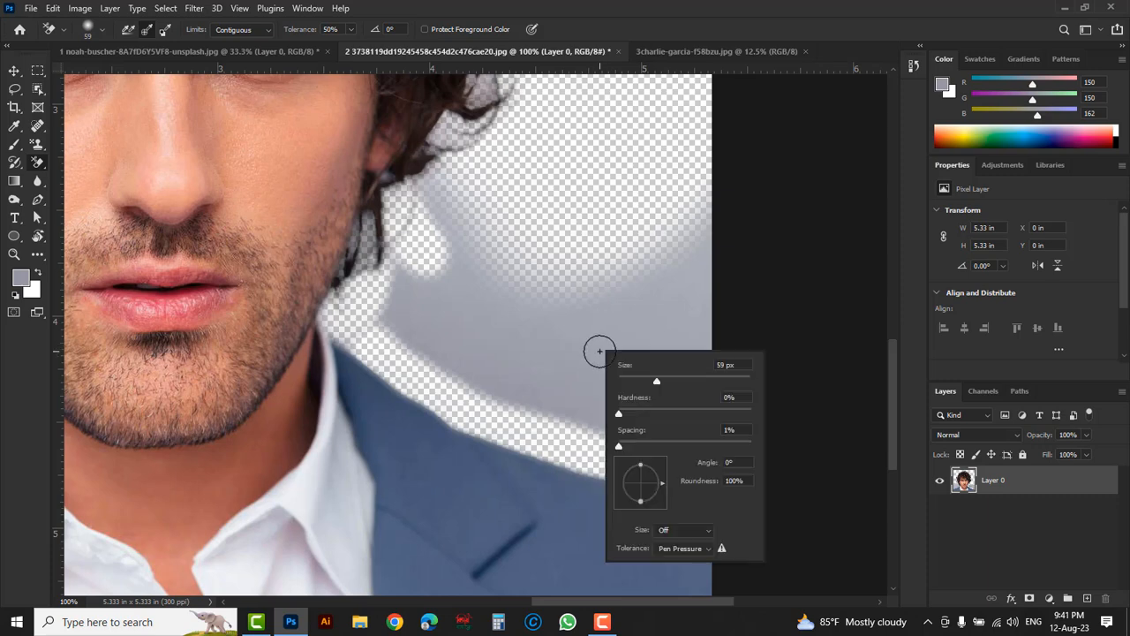
drag(660, 381, 685, 380)
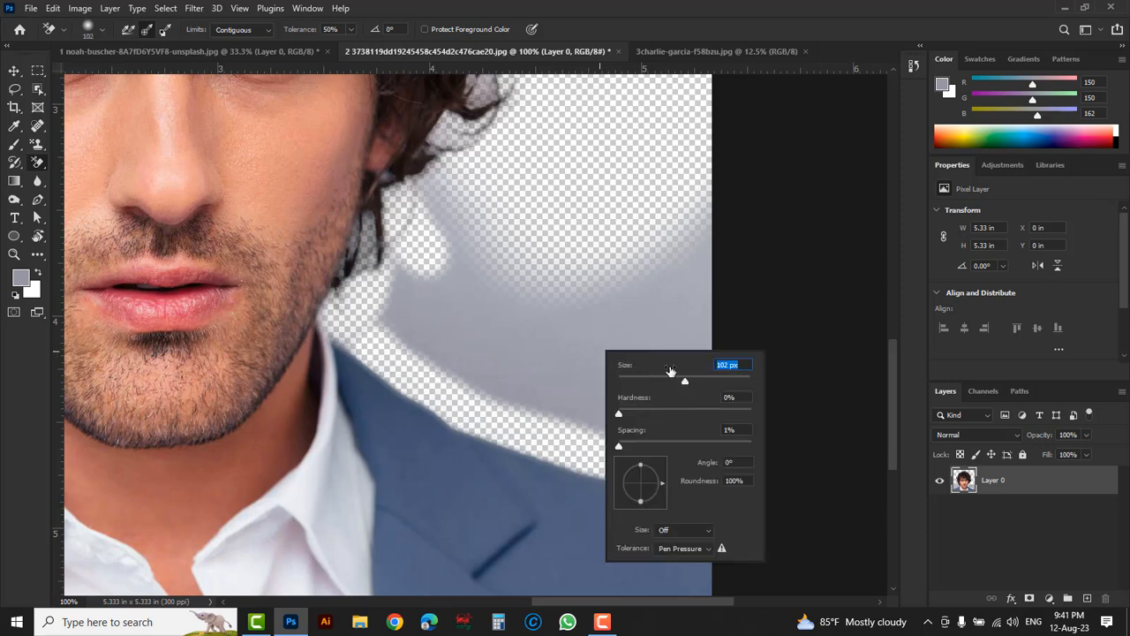
click(575, 361)
mouse_move(575, 361)
mouse_down()
mouse_move(669, 308)
mouse_move(699, 344)
mouse_move(695, 193)
mouse_move(716, 451)
mouse_move(414, 331)
mouse_move(413, 274)
mouse_move(441, 193)
mouse_move(566, 328)
mouse_up()
drag(497, 261, 631, 323)
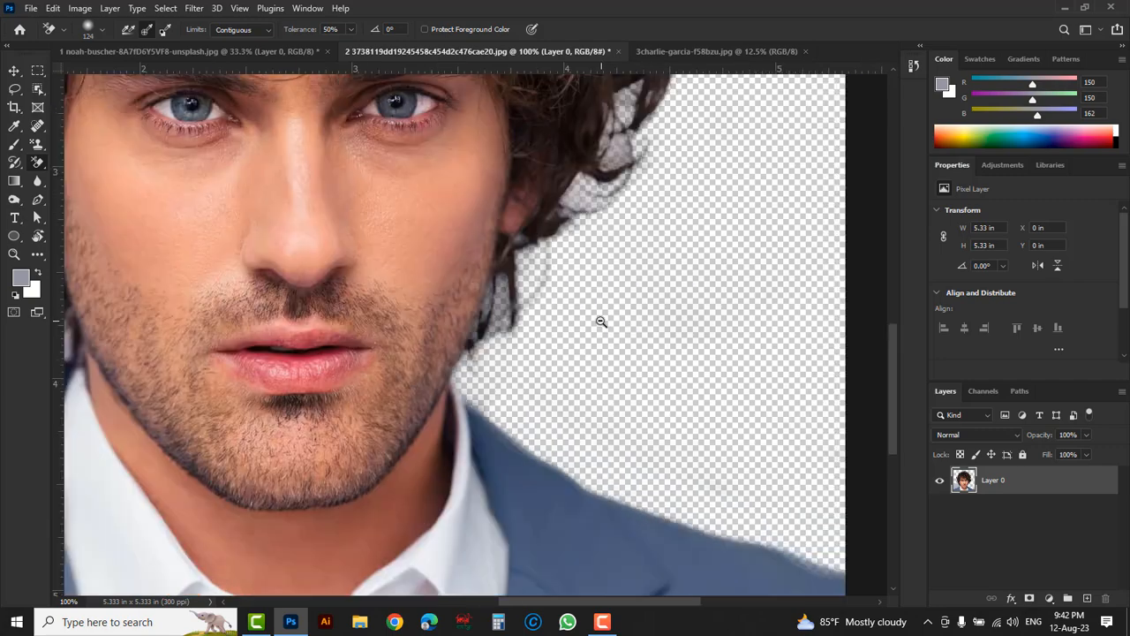
- Erase the grey background below the left curls and above the left shoulder, reducing the brush size to 59 px
alt+click(601, 321)
alt+click(601, 321)
alt+click(638, 313)
drag(565, 274, 627, 341)
ctrl+click(413, 394)
ctrl+click(423, 396)
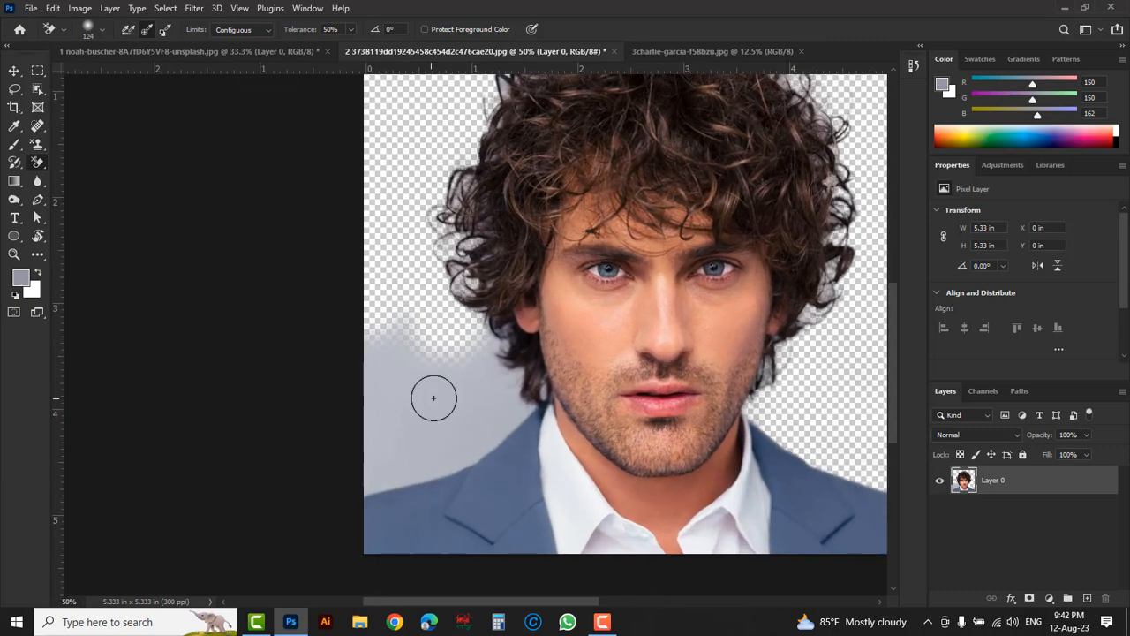
mouse_move(483, 346)
mouse_down()
mouse_move(495, 328)
mouse_move(536, 384)
mouse_move(488, 425)
mouse_move(318, 487)
mouse_move(480, 369)
mouse_move(385, 412)
mouse_move(439, 395)
mouse_move(453, 279)
mouse_move(379, 331)
mouse_move(388, 258)
mouse_move(357, 363)
mouse_move(385, 313)
mouse_move(350, 377)
mouse_move(348, 341)
mouse_move(421, 245)
mouse_up()
key(bracketleft)
key(bracketleft)
key(bracketleft)
key(bracketleft)
key(bracketleft)
mouse_move(530, 442)
mouse_down()
mouse_move(458, 491)
mouse_move(449, 461)
mouse_up()
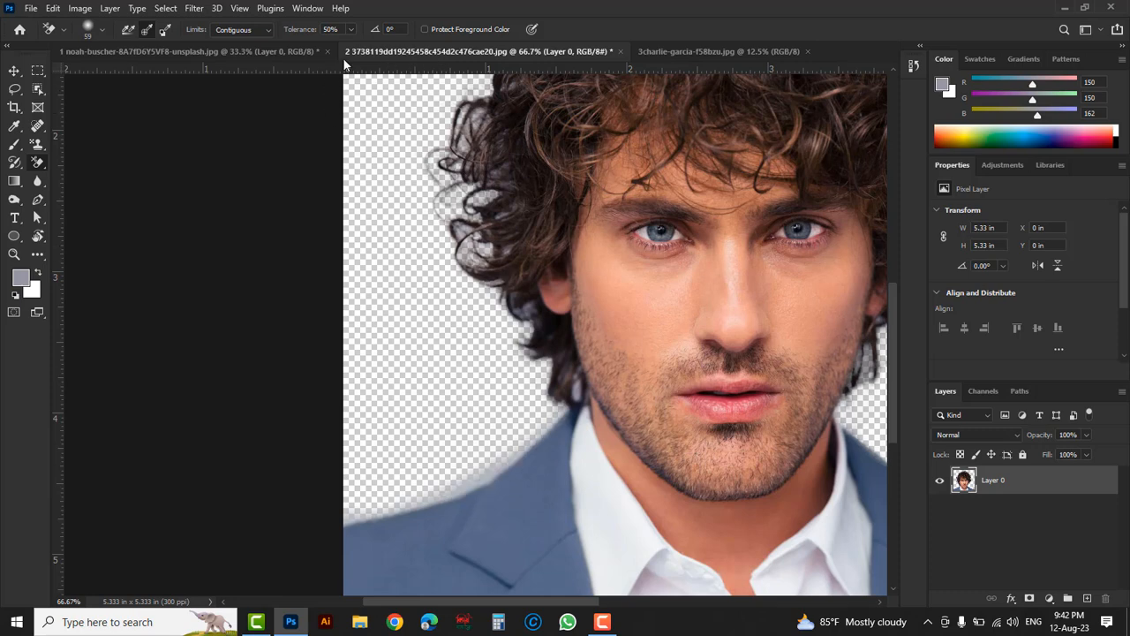
- Lower the tolerance to 13% and erase the leftover grey fringe along the left shoulder and collar
click(352, 29)
click(505, 467)
drag(504, 464, 319, 519)
drag(516, 455, 568, 394)
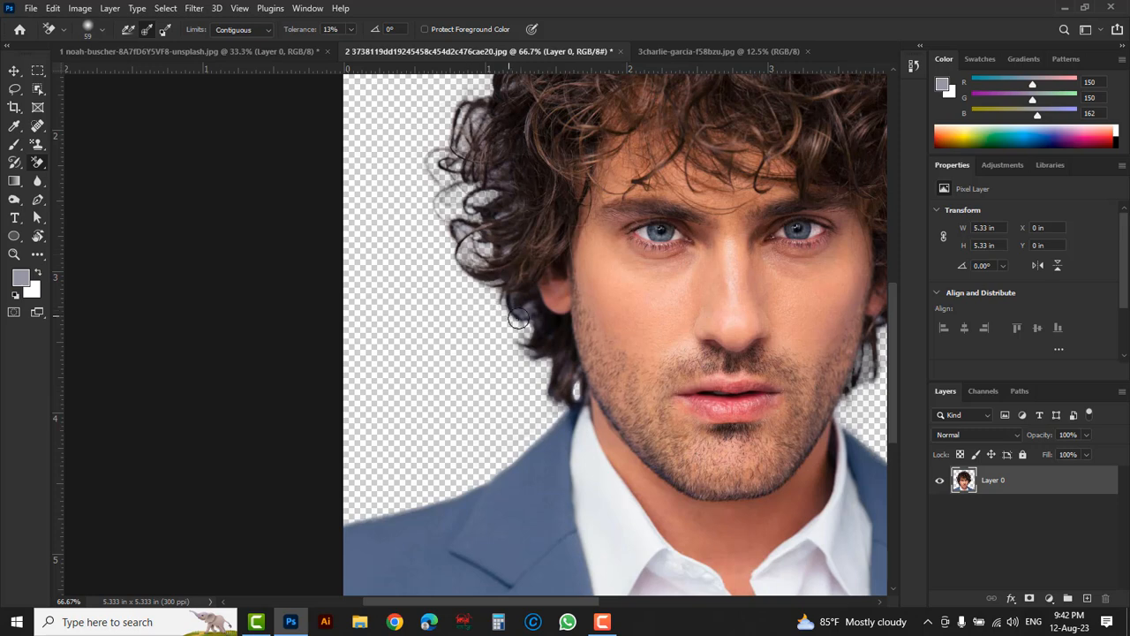
- Inspect the whole cut-out portrait and toggle its layer's visibility off and on
alt+click(582, 334)
drag(689, 333, 422, 393)
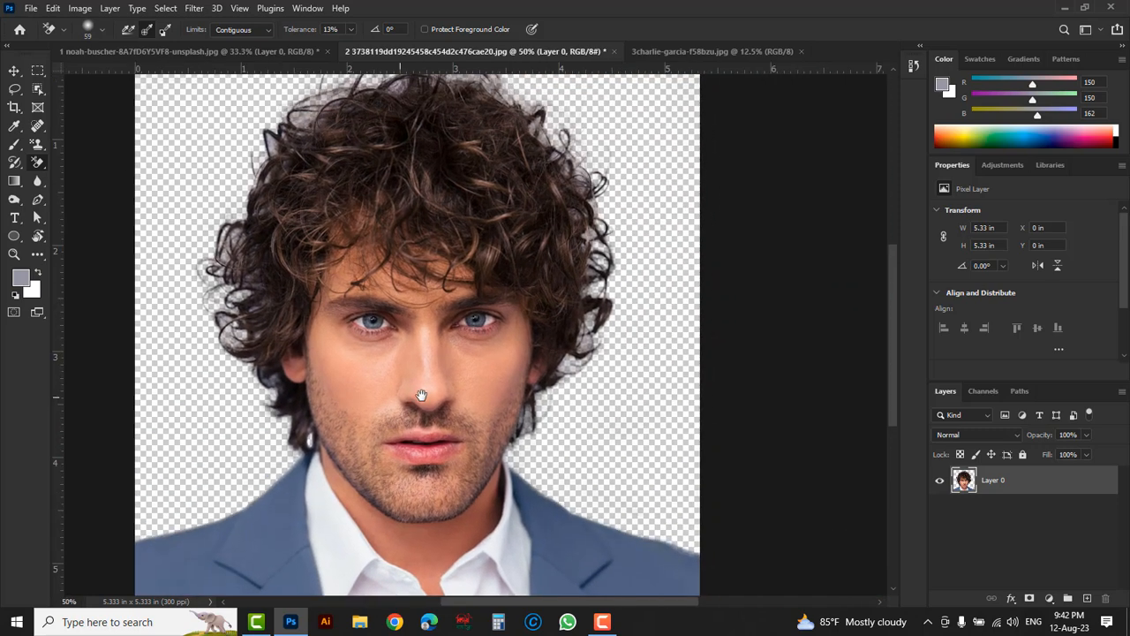
alt+click(420, 339)
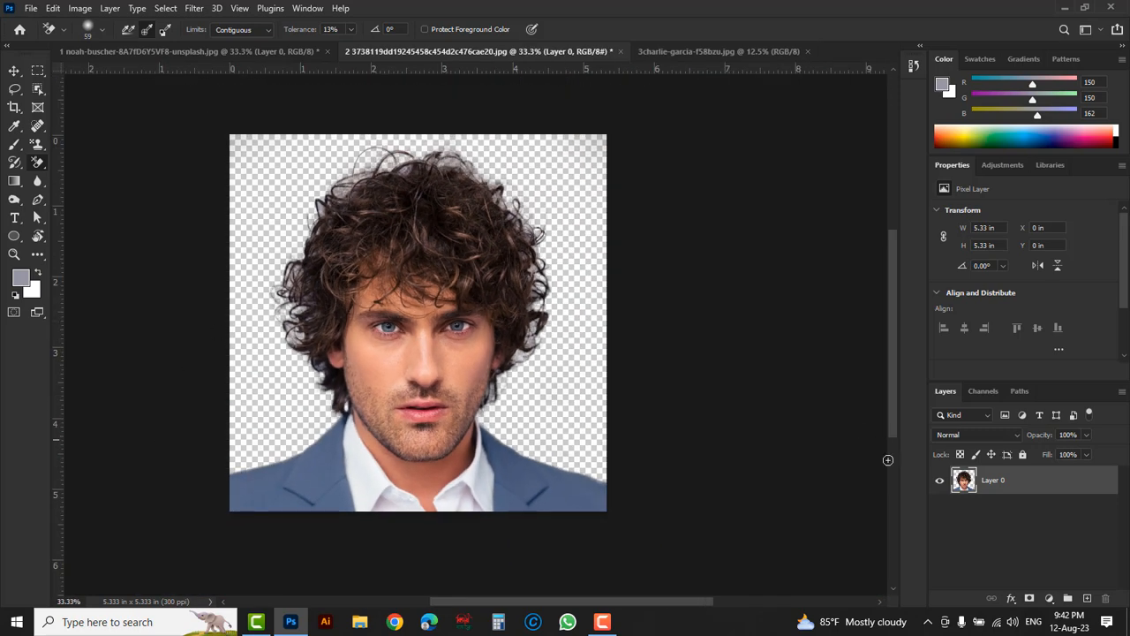
click(939, 482)
click(940, 483)
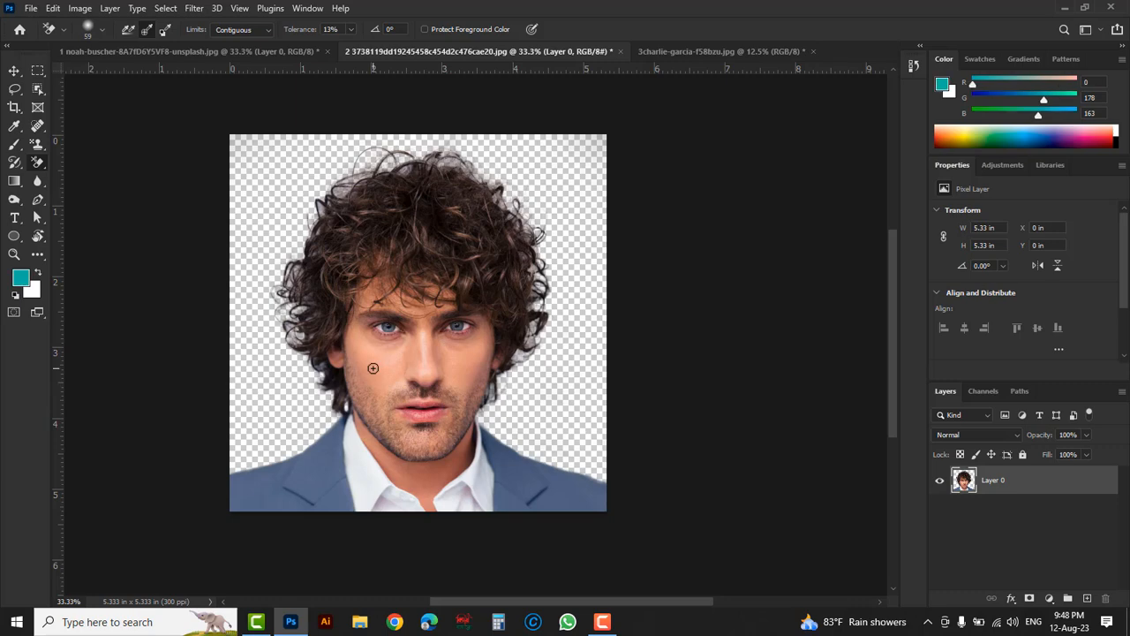
- Switch to the full-length photo of the woman in the striped sweater and choose the Magic Eraser tool
click(687, 50)
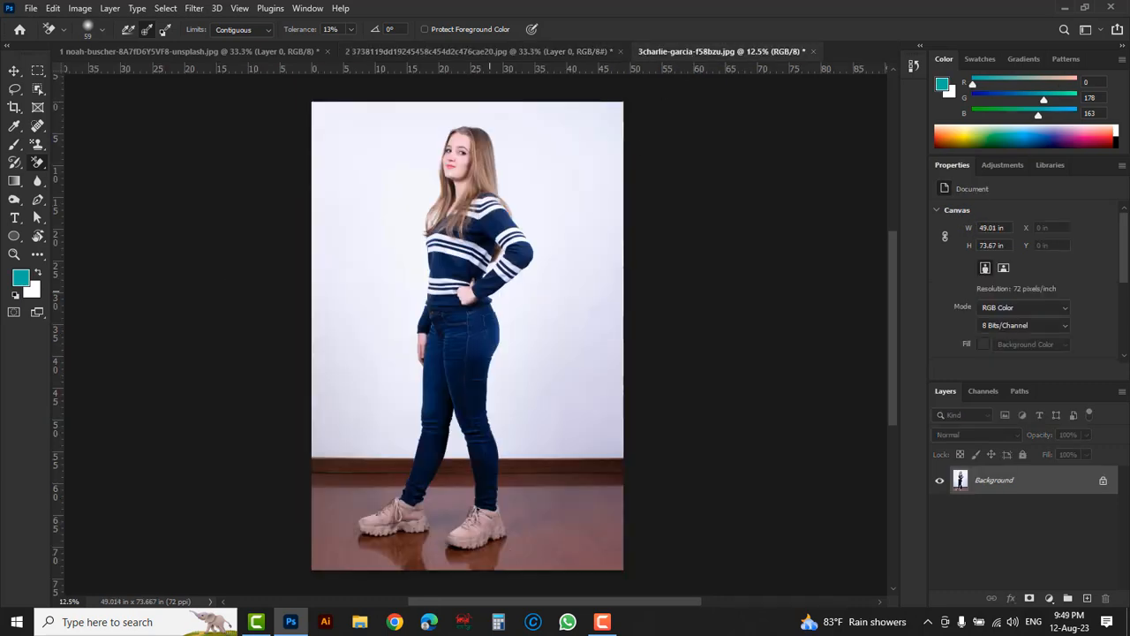
right_click(38, 163)
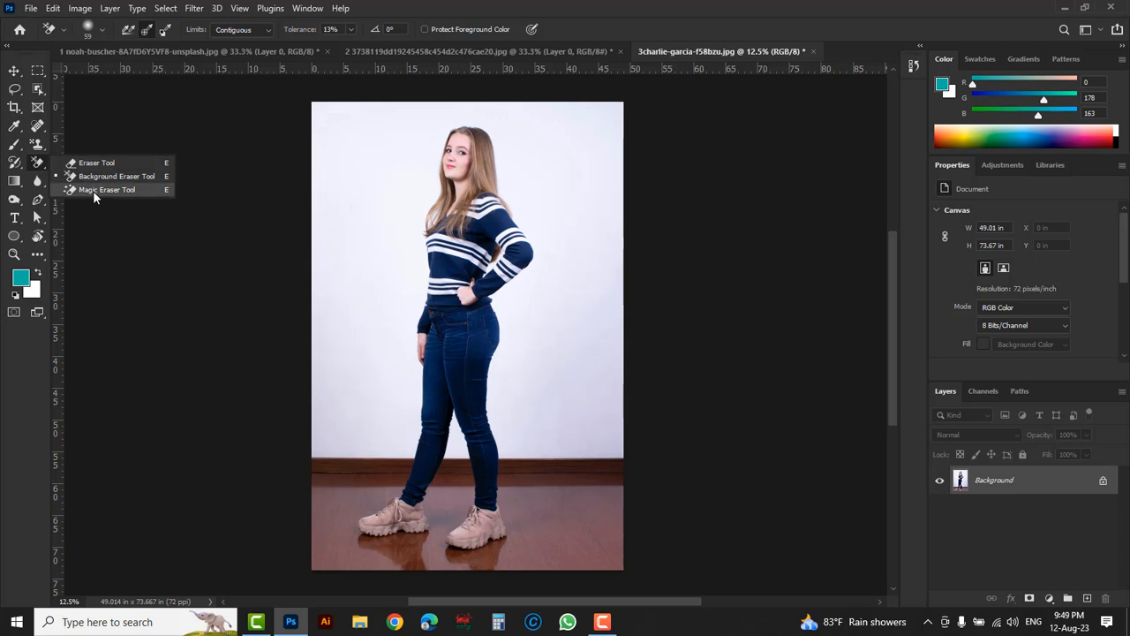
click(135, 189)
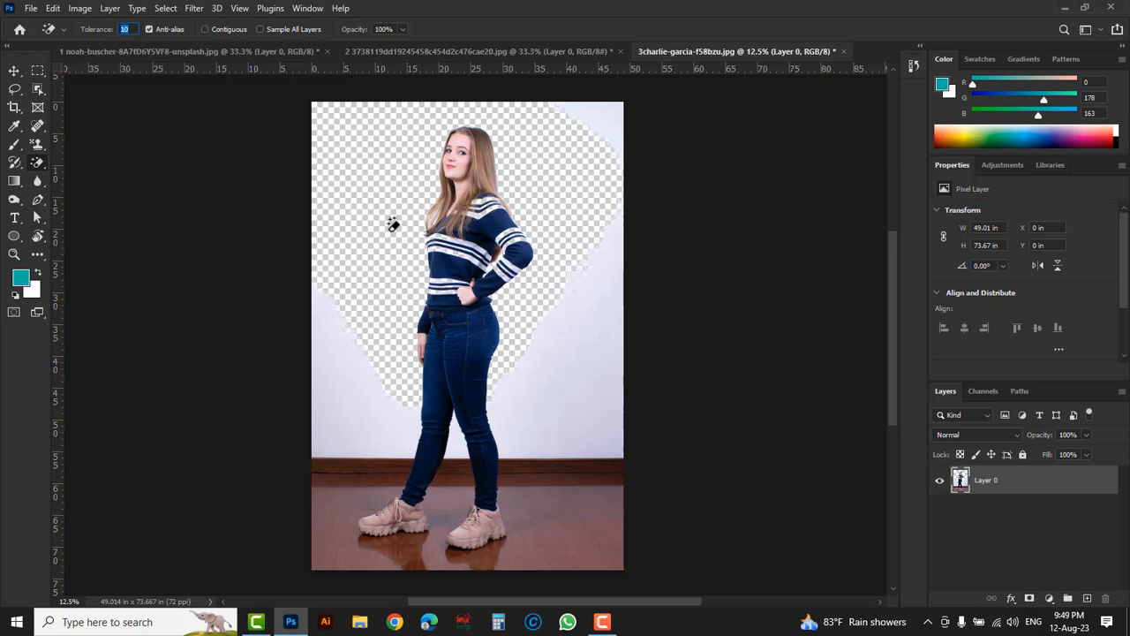
- Undo the wall erase made at tolerance 10, try erasing the white wall at tolerance 25, and undo that too
key(ctrl+z)
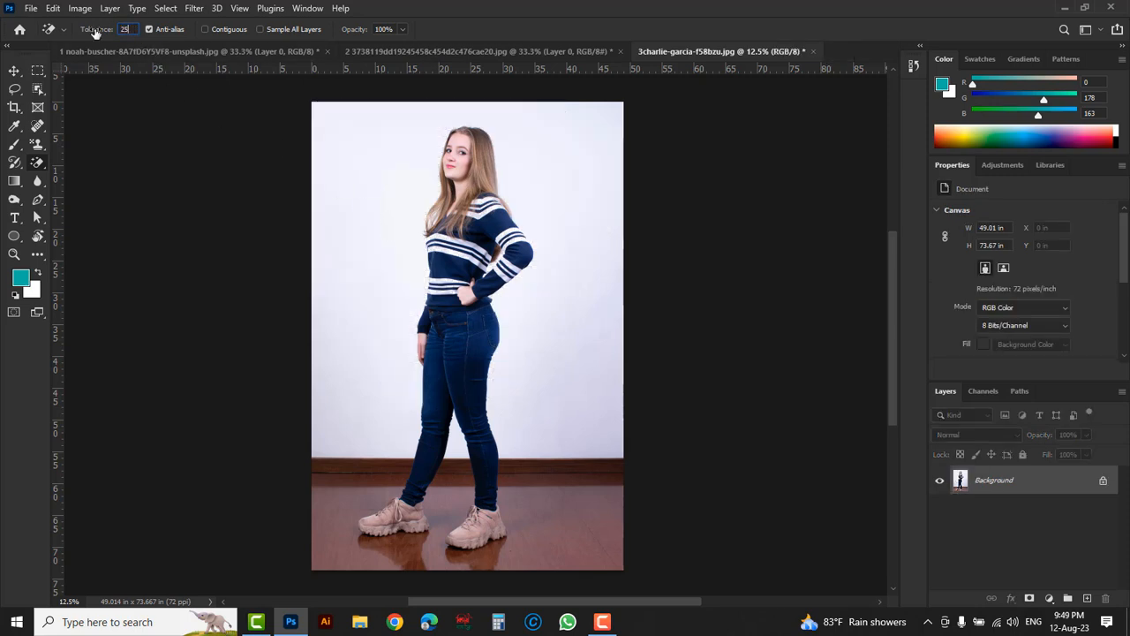
click(357, 224)
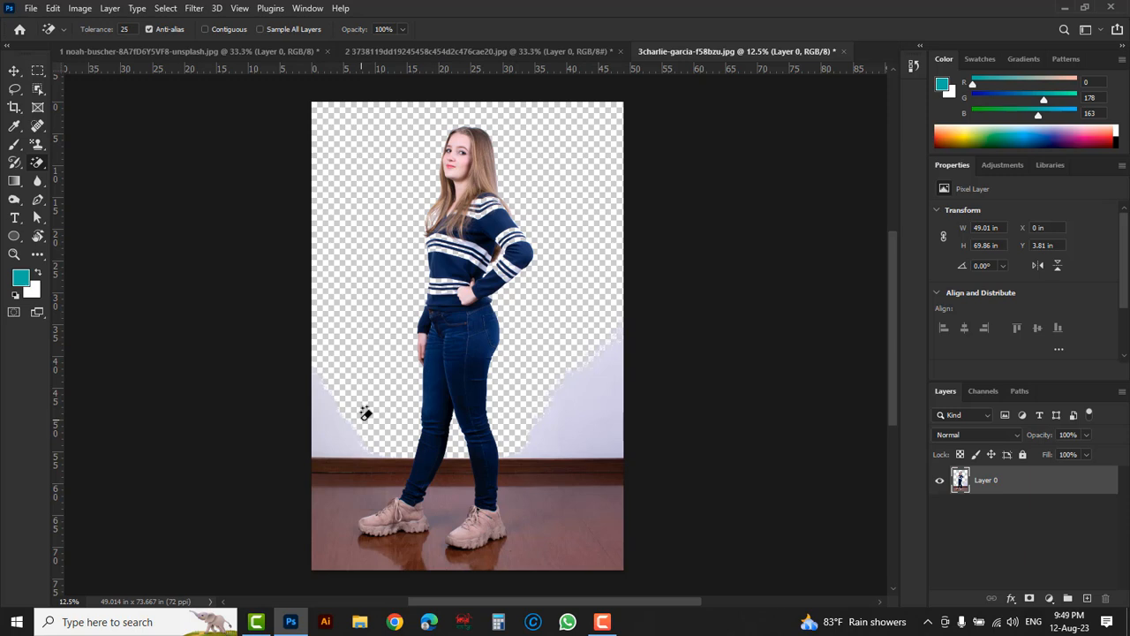
key(ctrl+z)
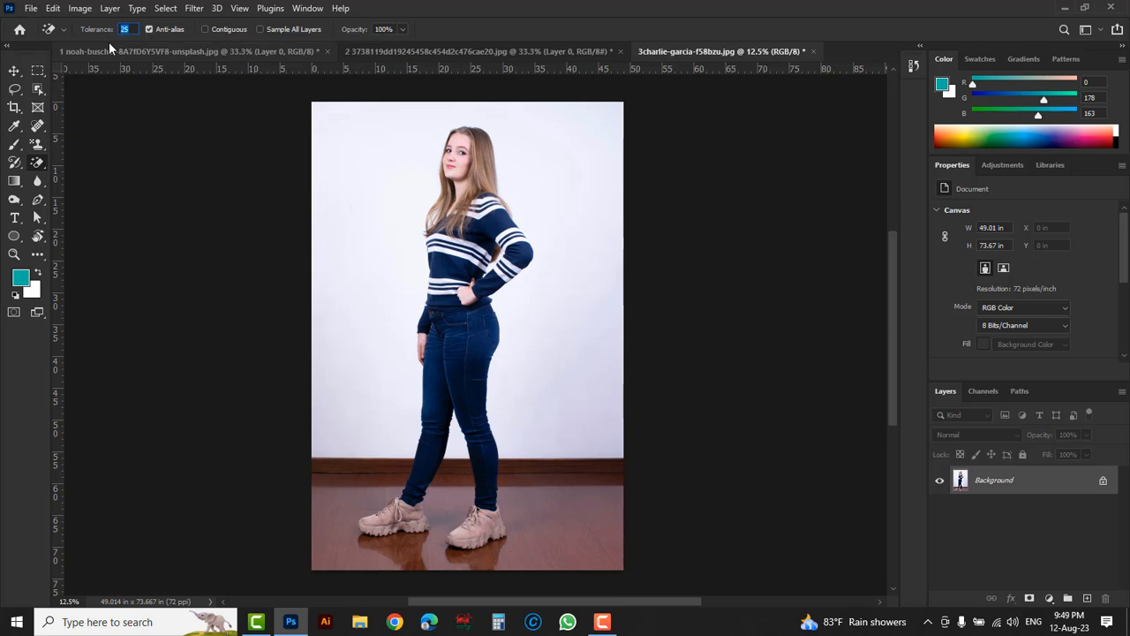
- Set the Magic Eraser tolerance to 45, try it on the white wall, inspect the woman's face and sweater, and revert the photo
text(5)
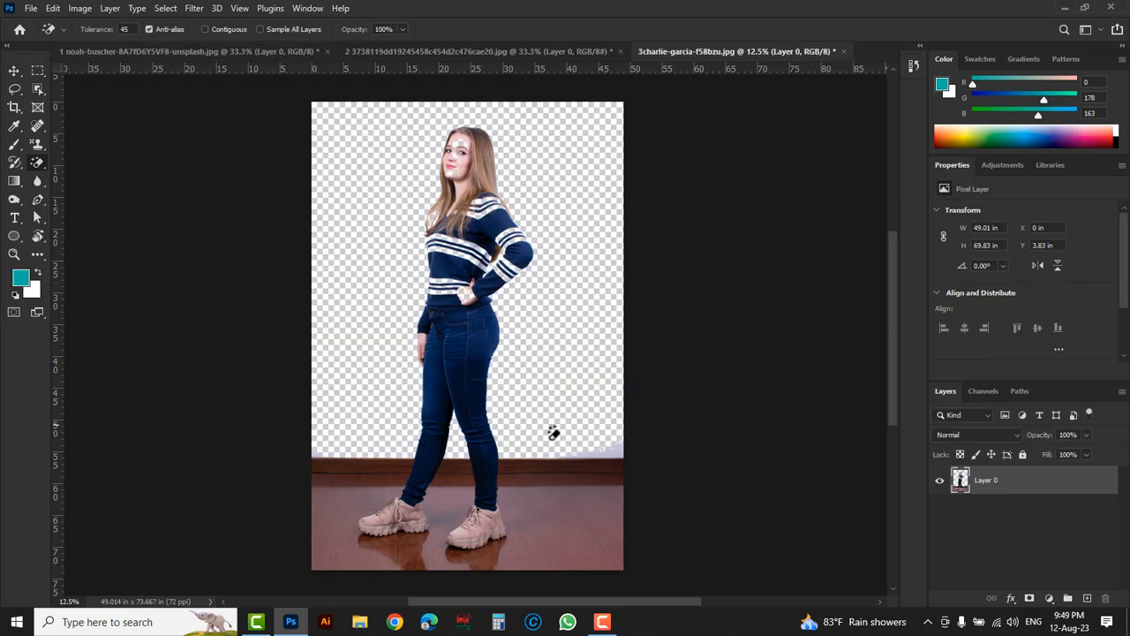
ctrl+click(462, 180)
ctrl+click(479, 206)
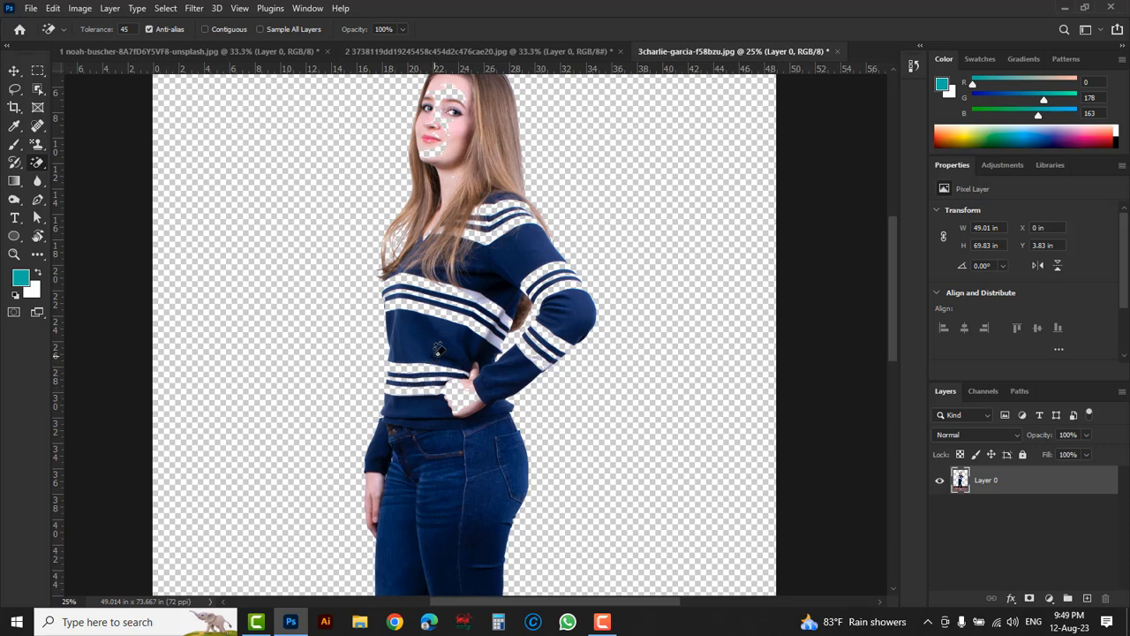
key(ctrl+minus)
key(F12)
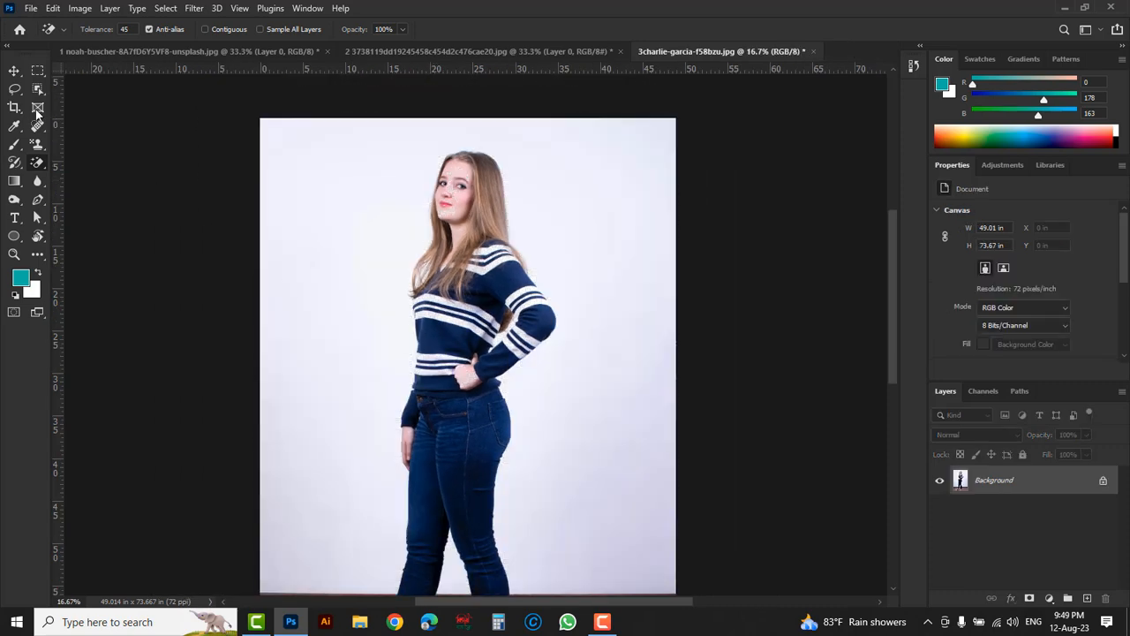
- Outline the woman's head, hair, sweater and bent arm down to the waist with the Lasso tool
right_click(13, 92)
click(71, 91)
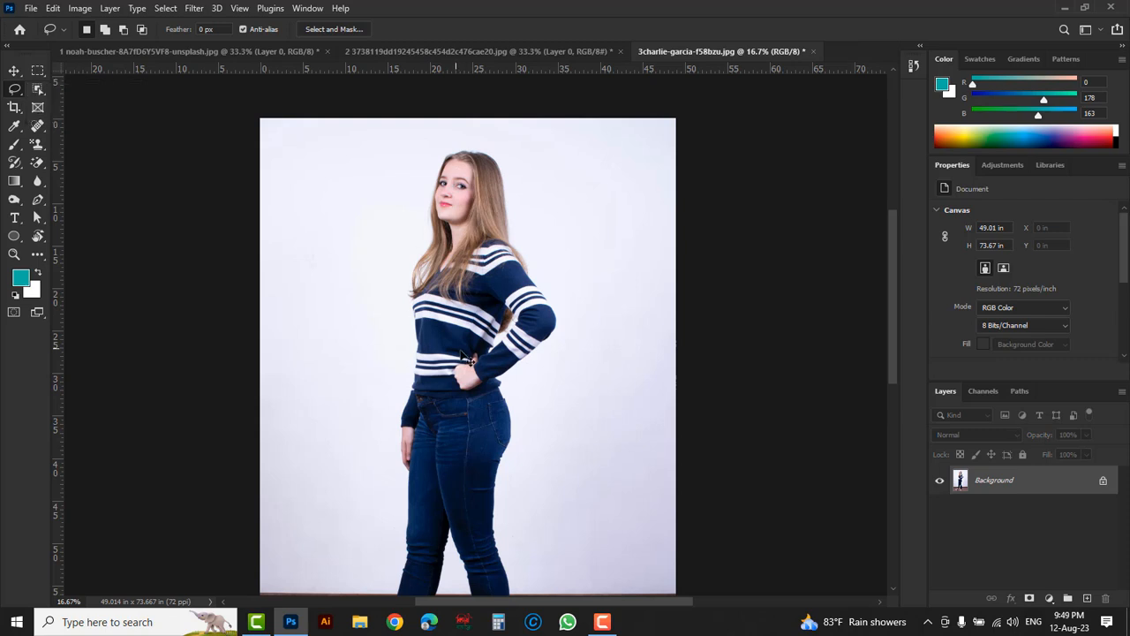
ctrl+click(464, 342)
ctrl+click(452, 279)
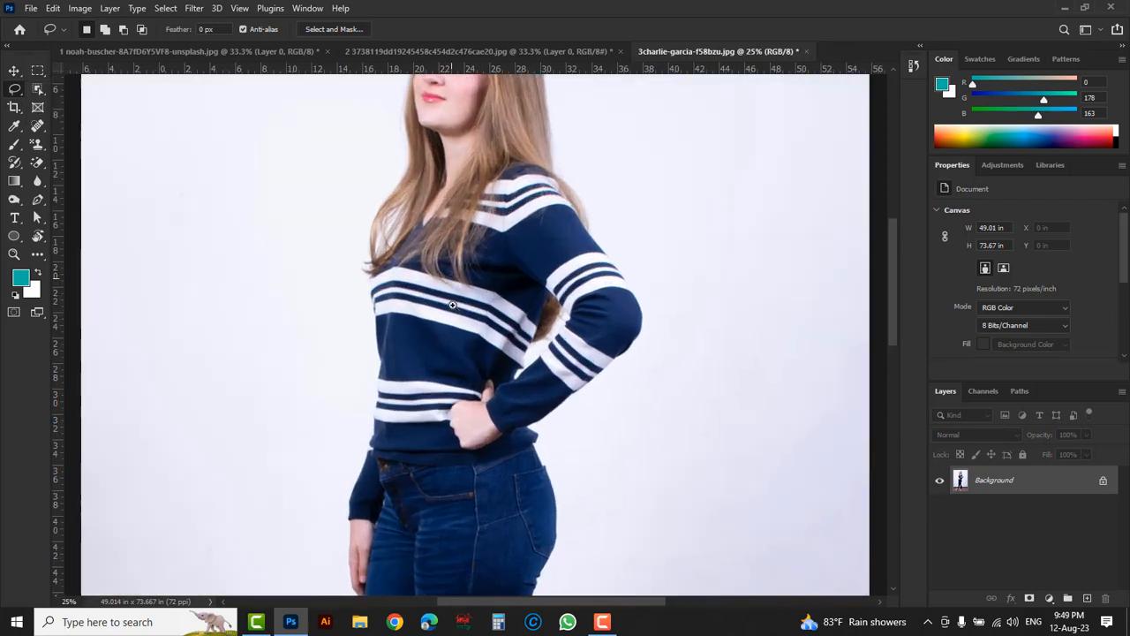
drag(439, 353, 439, 394)
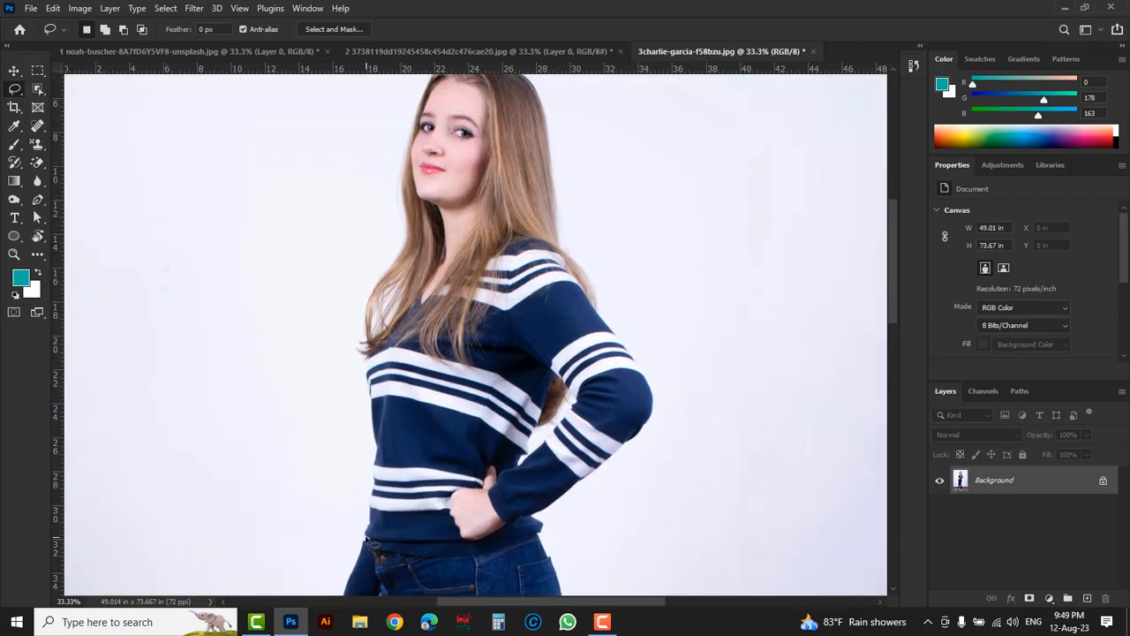
drag(375, 477, 376, 466)
mouse_move(412, 158)
mouse_down()
mouse_move(439, 82)
mouse_move(487, 83)
mouse_move(548, 223)
mouse_move(657, 406)
mouse_move(648, 433)
mouse_move(592, 479)
mouse_move(470, 563)
mouse_move(390, 553)
mouse_move(370, 523)
mouse_up()
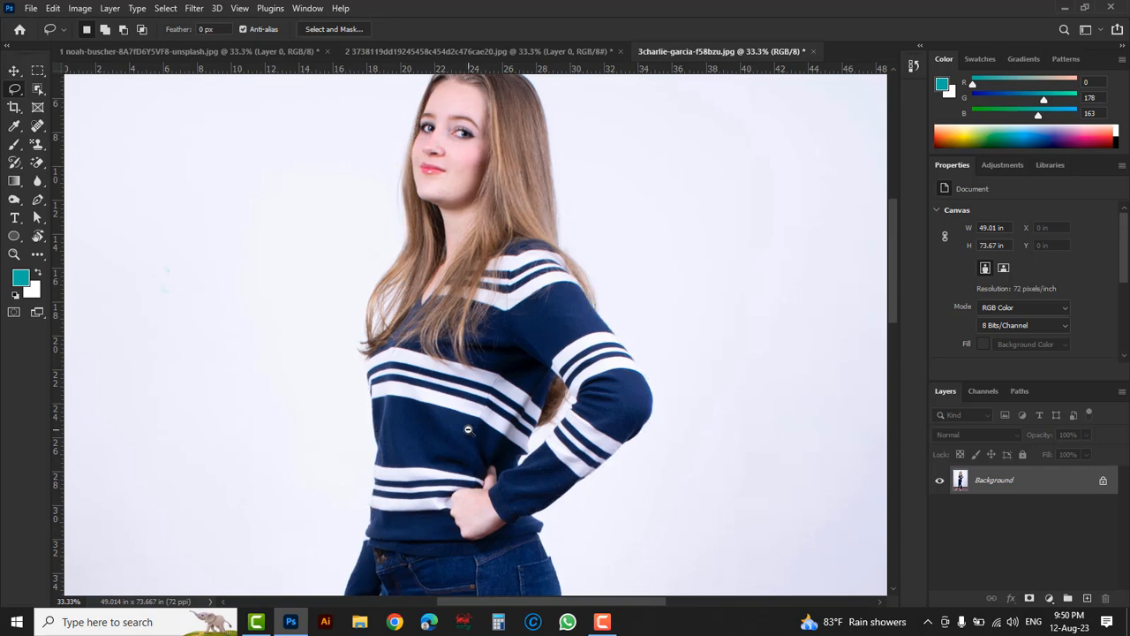
scroll(467, 429, down, 2)
drag(452, 463, 470, 325)
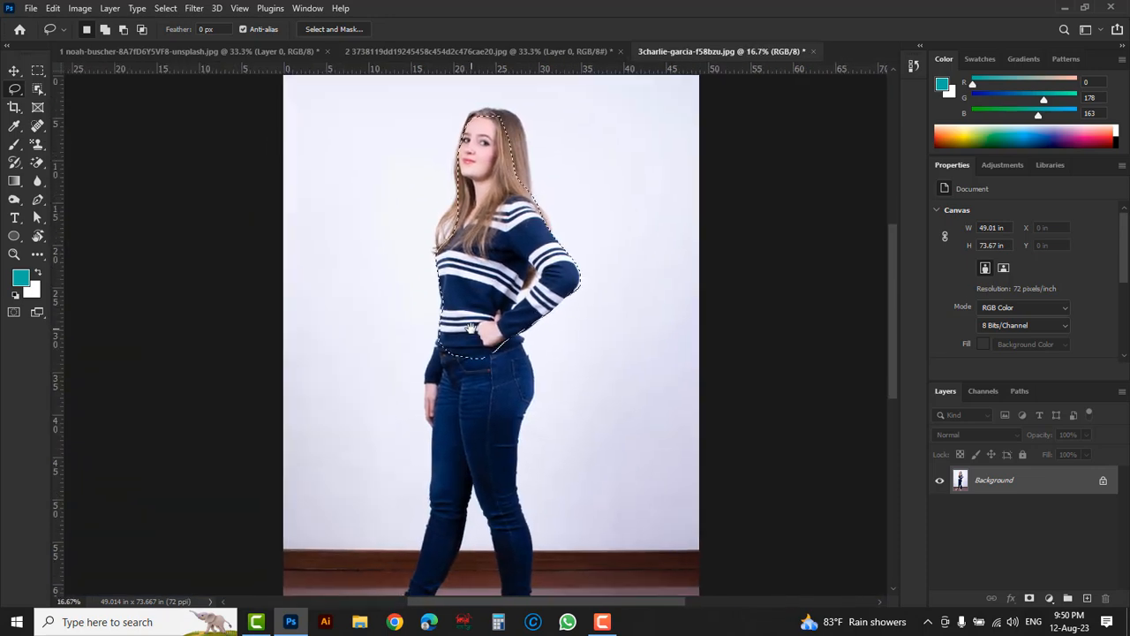
- Invert the selection so the woman's upper body is protected, and switch back to the Magic Eraser tool
click(166, 9)
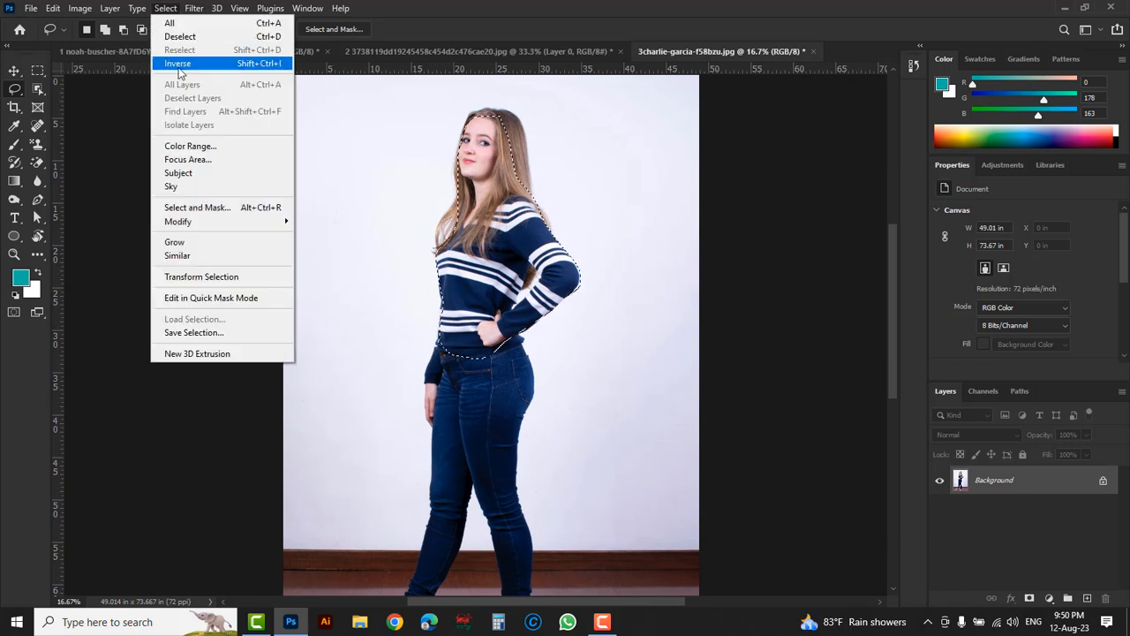
click(177, 64)
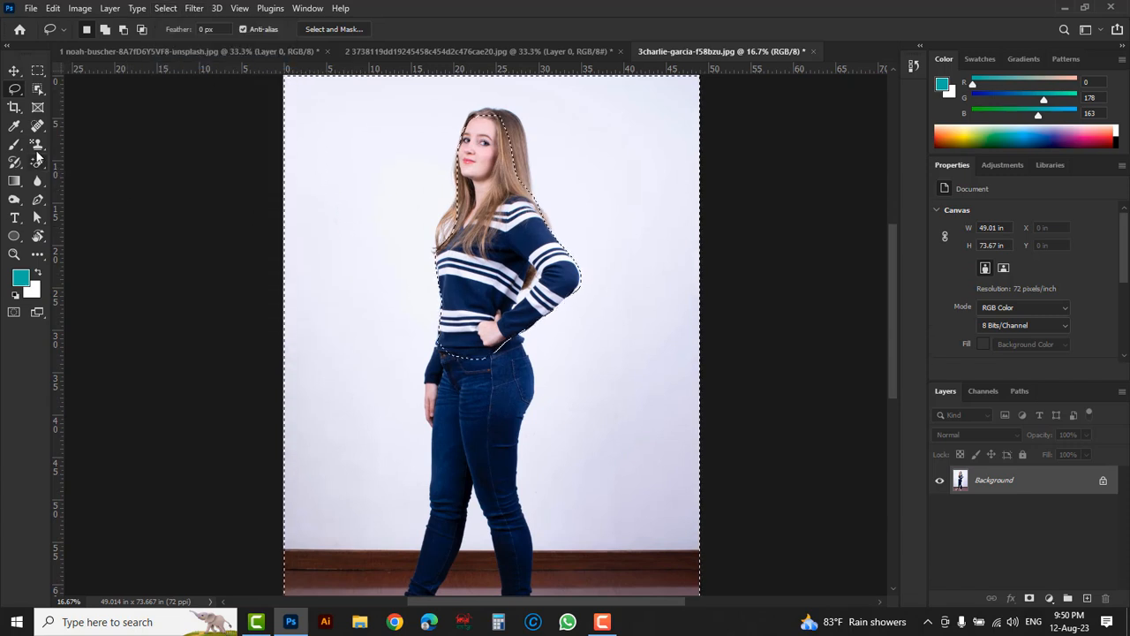
click(38, 163)
right_click(37, 167)
click(118, 190)
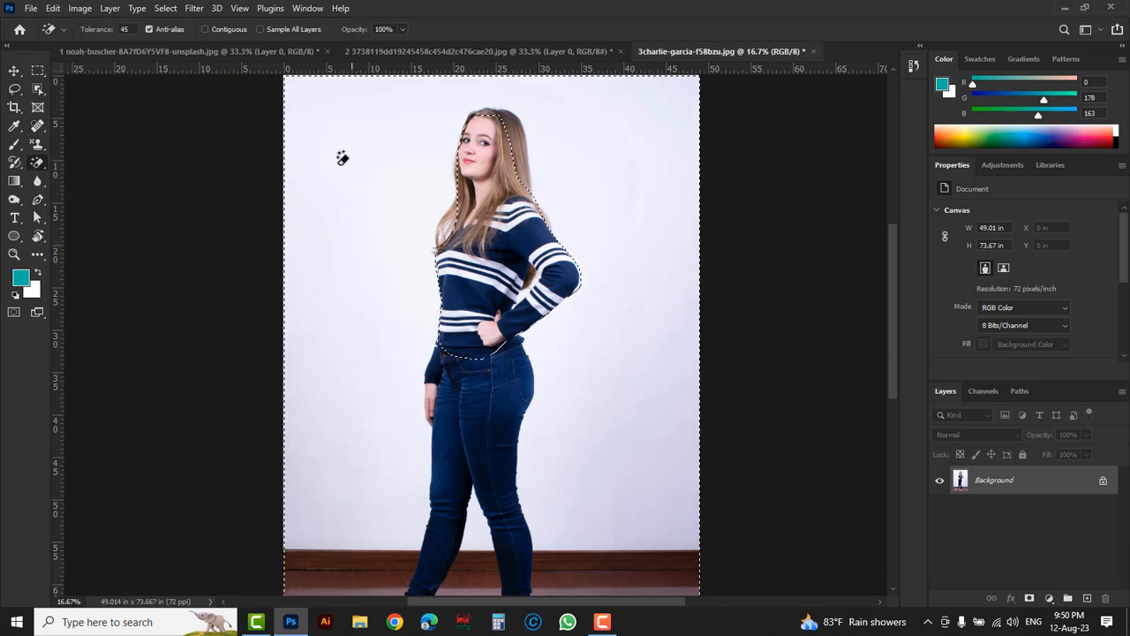
- Erase the white wall and its leftover patch above the skirting board at tolerance 45, and deselect
click(367, 212)
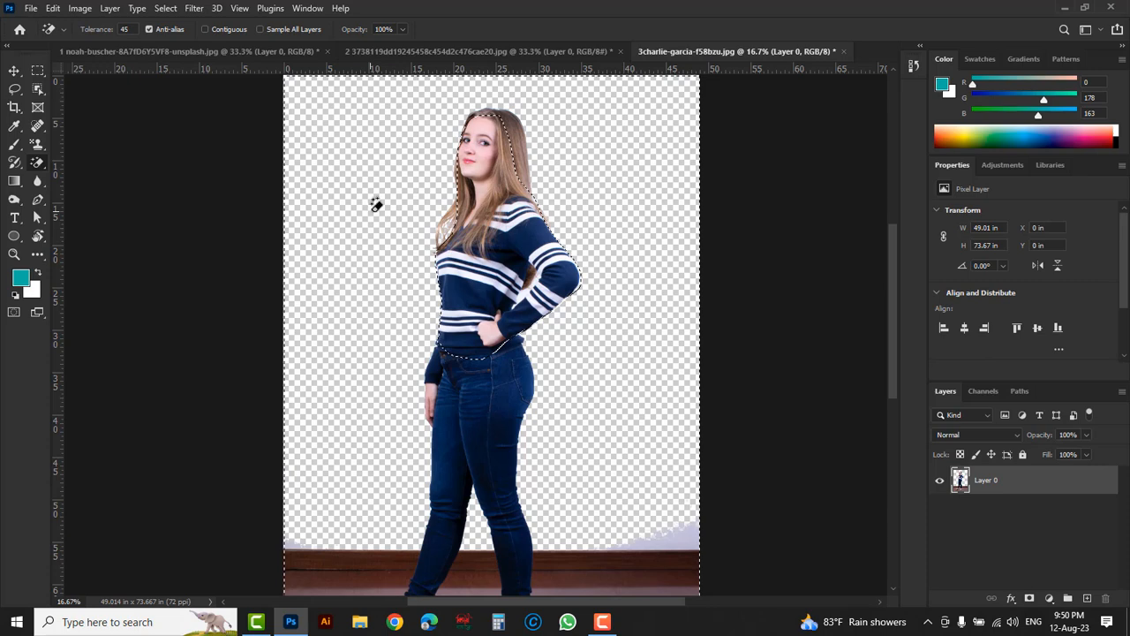
click(681, 545)
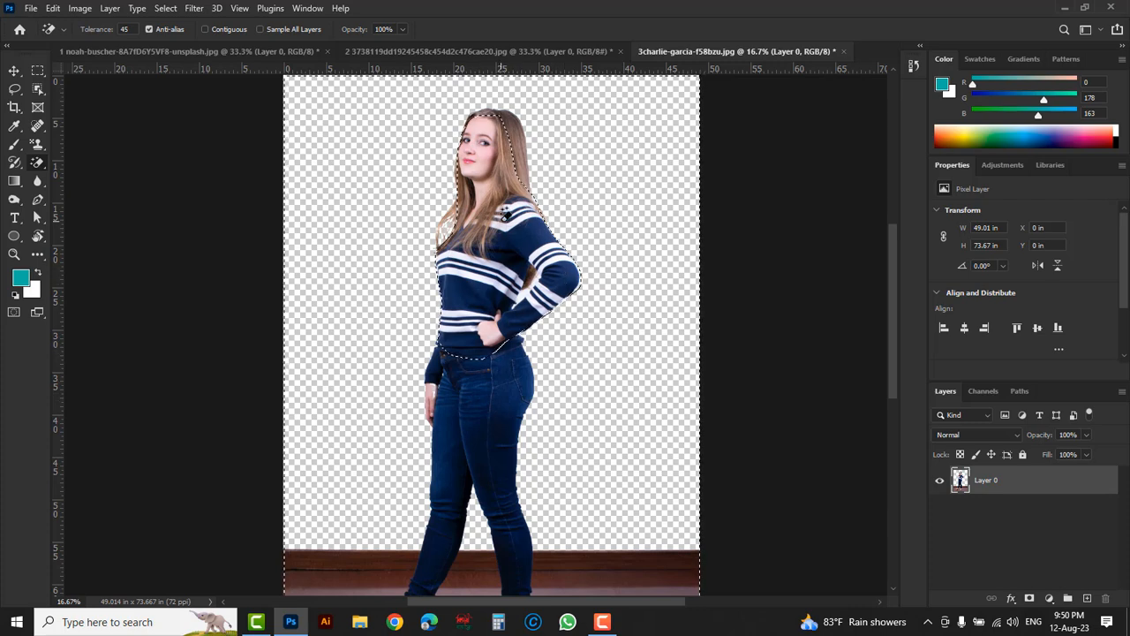
key(ctrl+d)
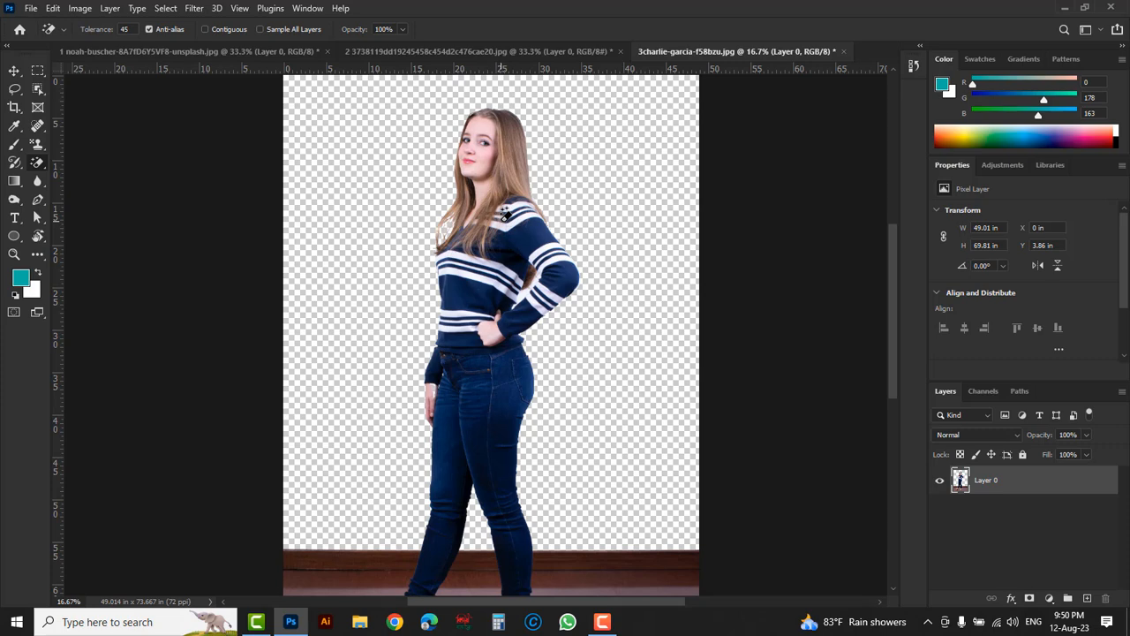
scroll(520, 335, down, 1)
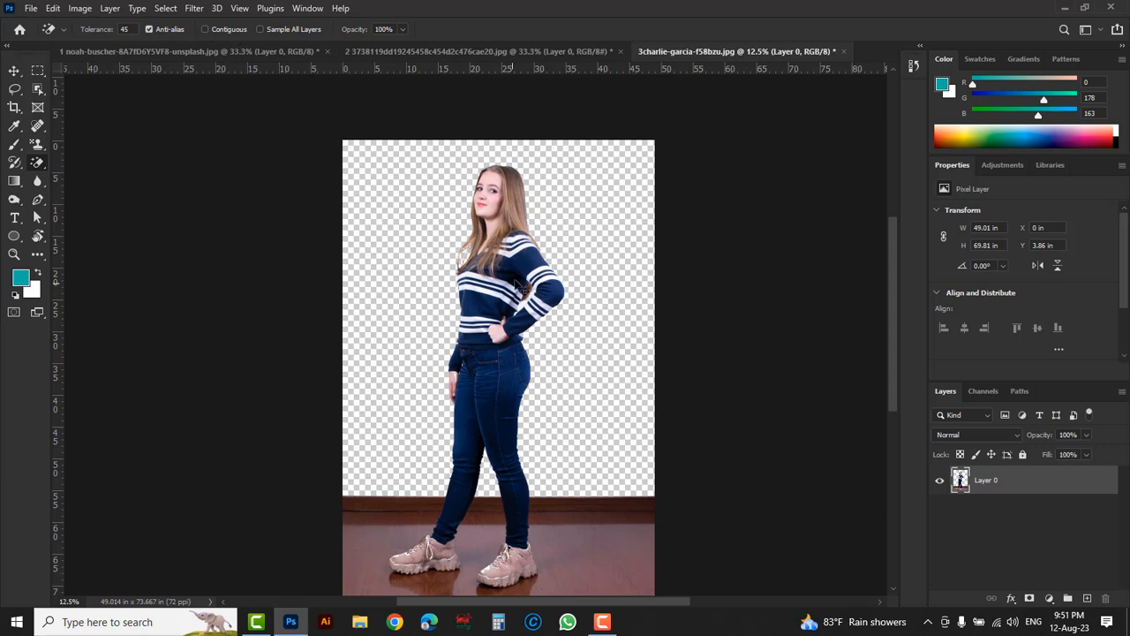
- Try the Magic Eraser on the jeans at tolerance 45 and on the sweater at tolerance 10, undoing each erase
scroll(517, 277, up, 1)
scroll(468, 394, up, 1)
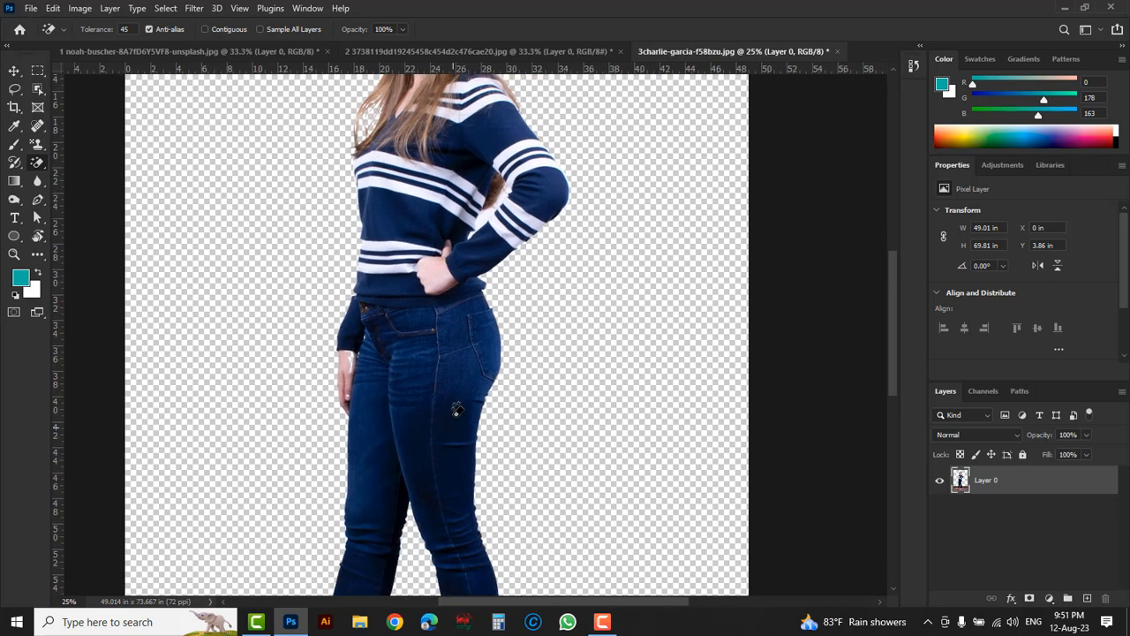
click(440, 439)
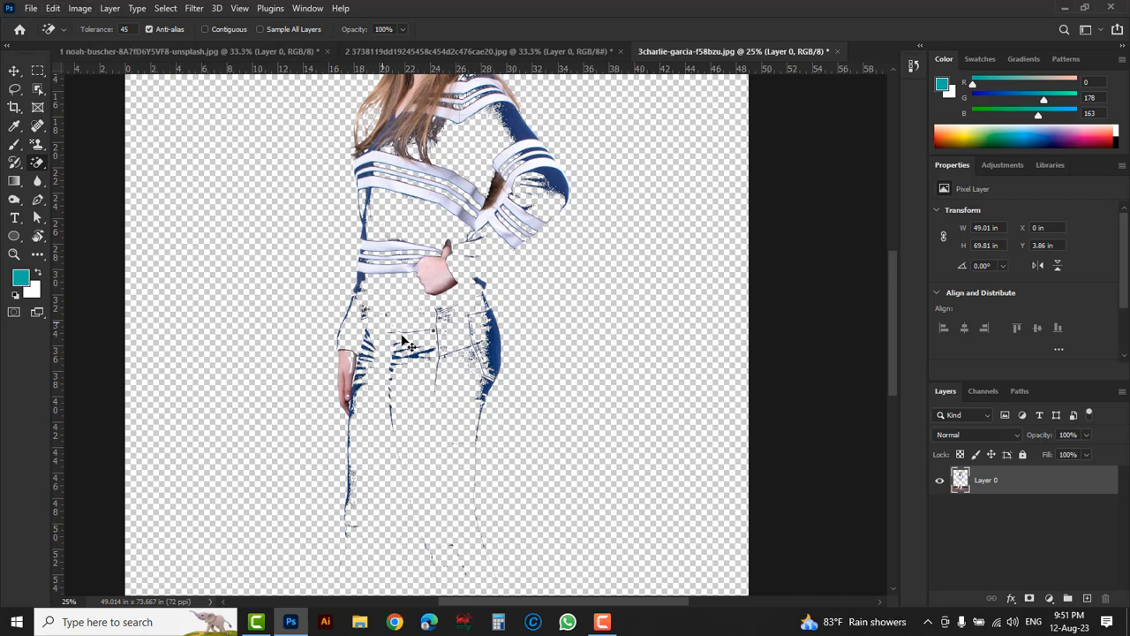
key(ctrl+z)
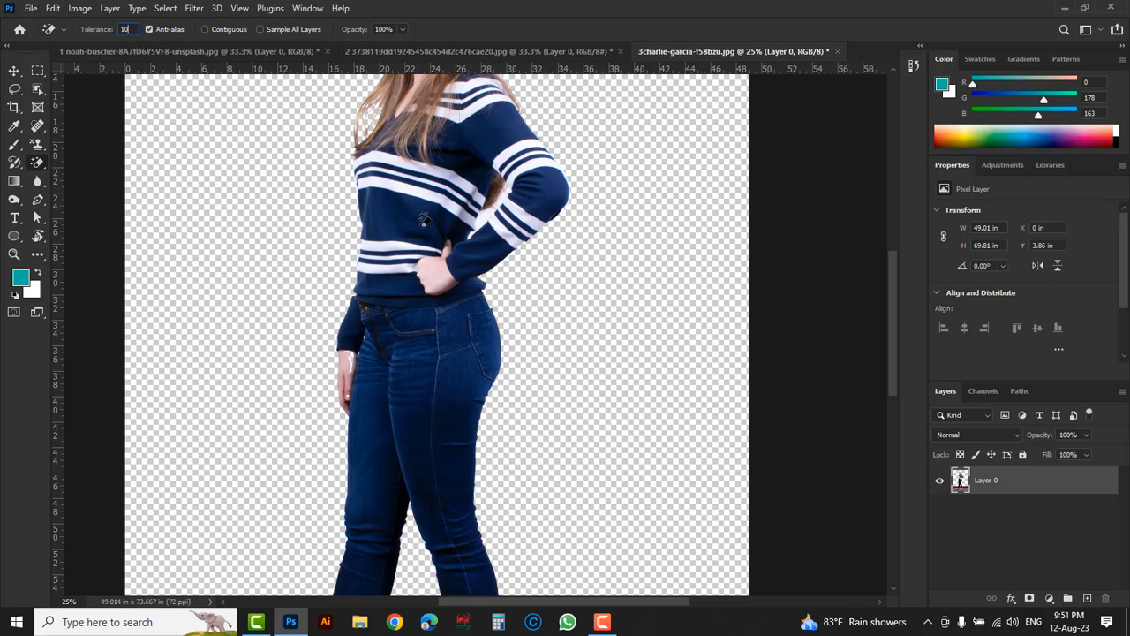
click(387, 234)
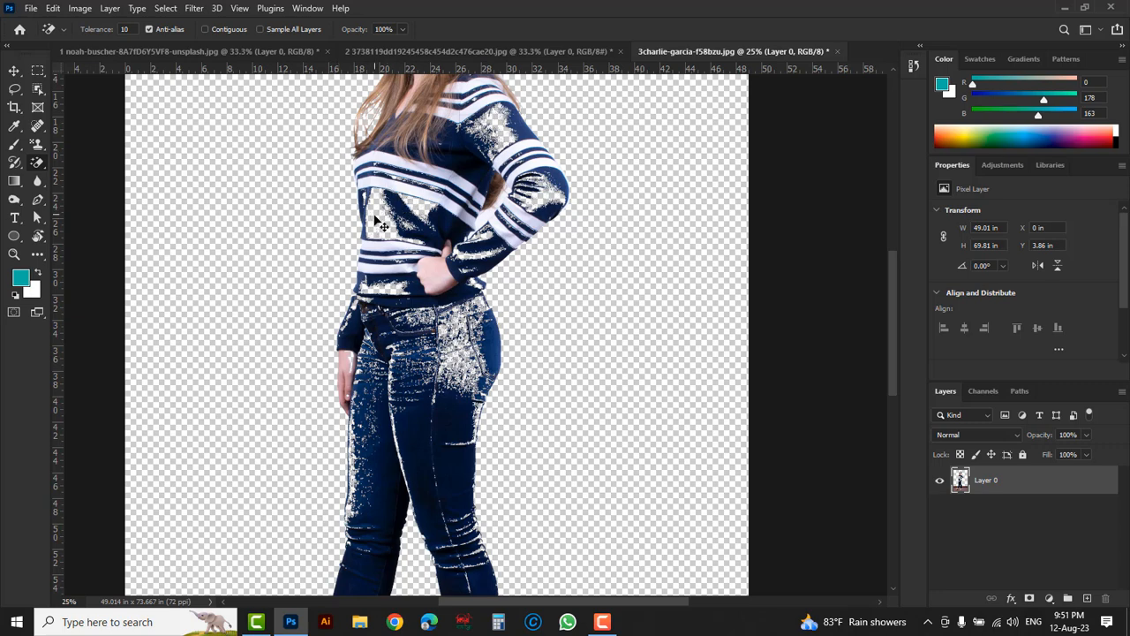
key(ctrl+z)
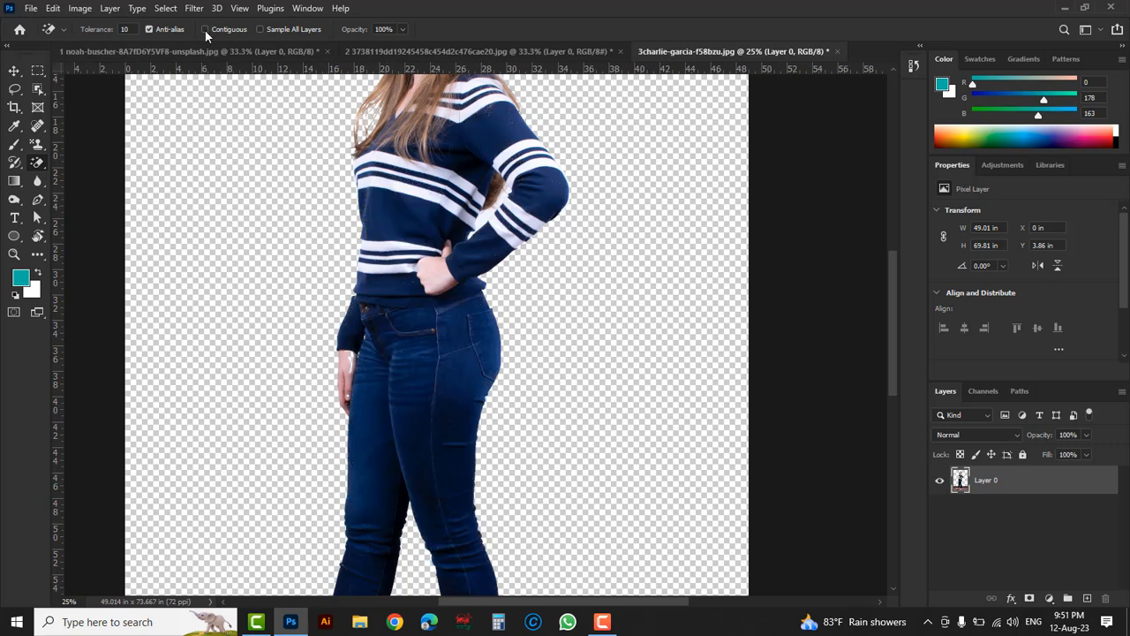
- Try the Magic Eraser on the sweater and jeans with Contiguous on, and on the jeans with it off, undoing every erase
click(204, 30)
click(403, 214)
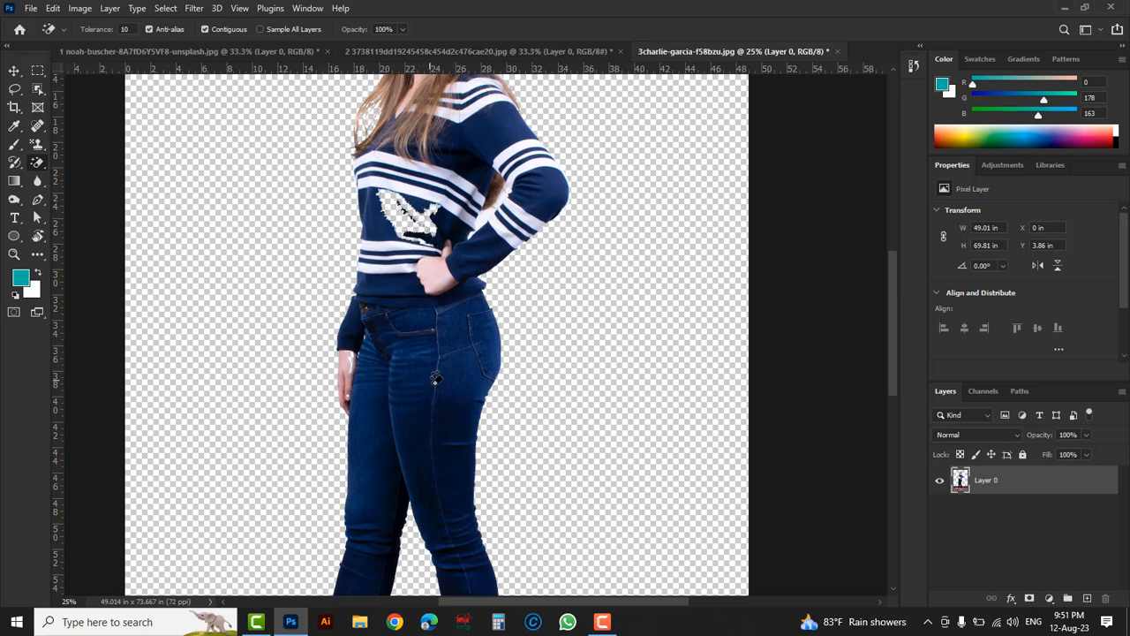
click(451, 431)
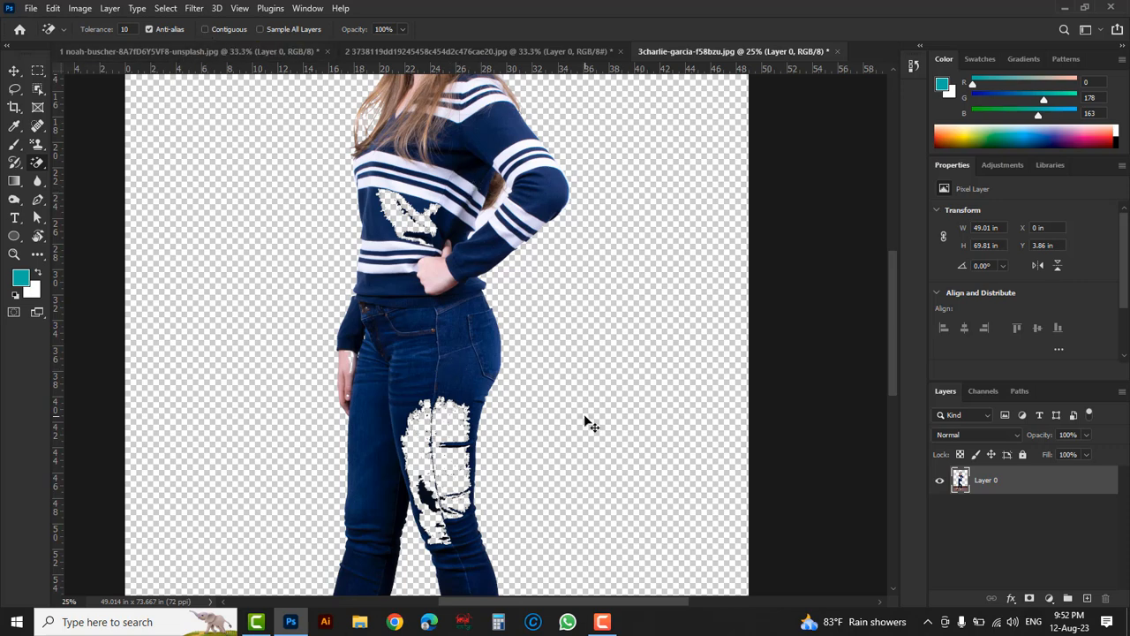
key(ctrl+z)
key(ctrl+z)
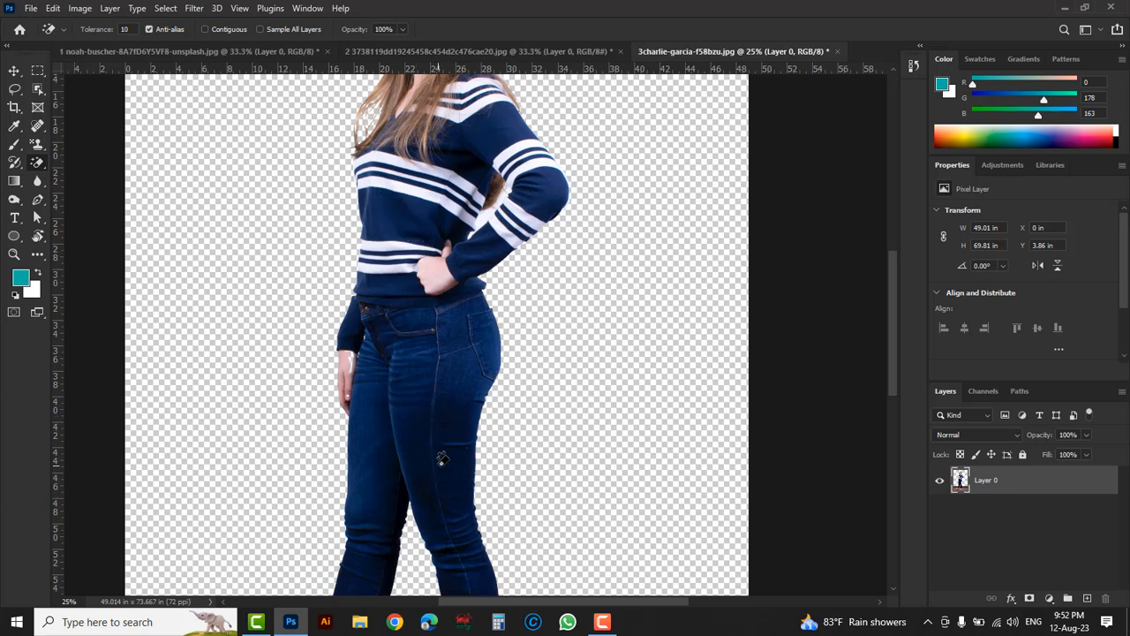
click(442, 458)
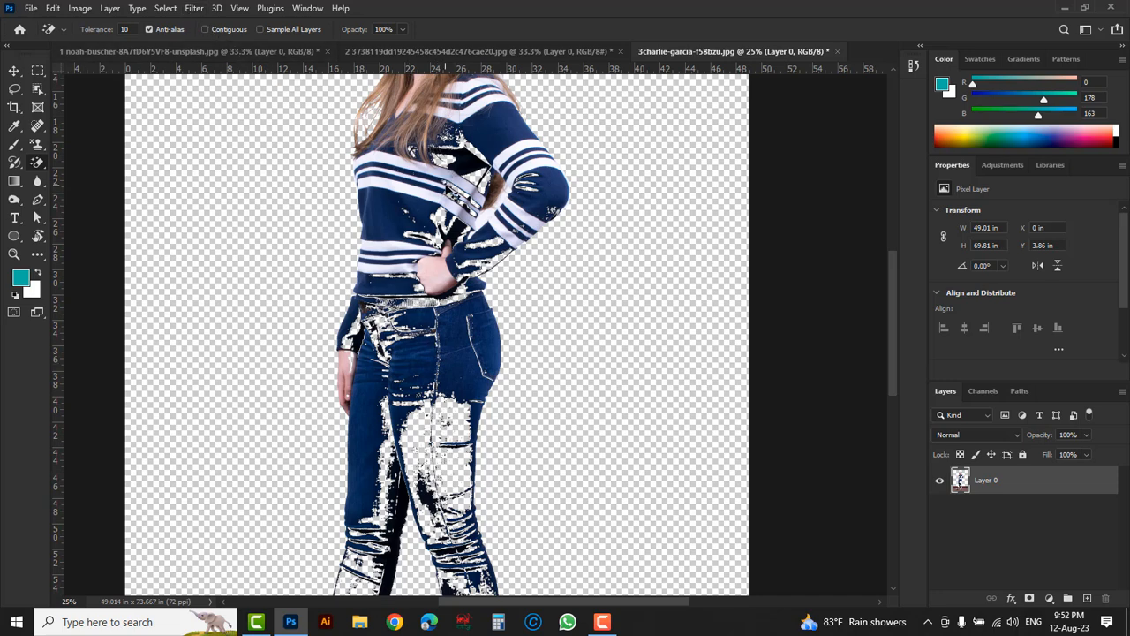
key(ctrl+z)
- Lower the Magic Eraser opacity to 51% and try erasing the dark blue of the jeans' thigh
click(402, 30)
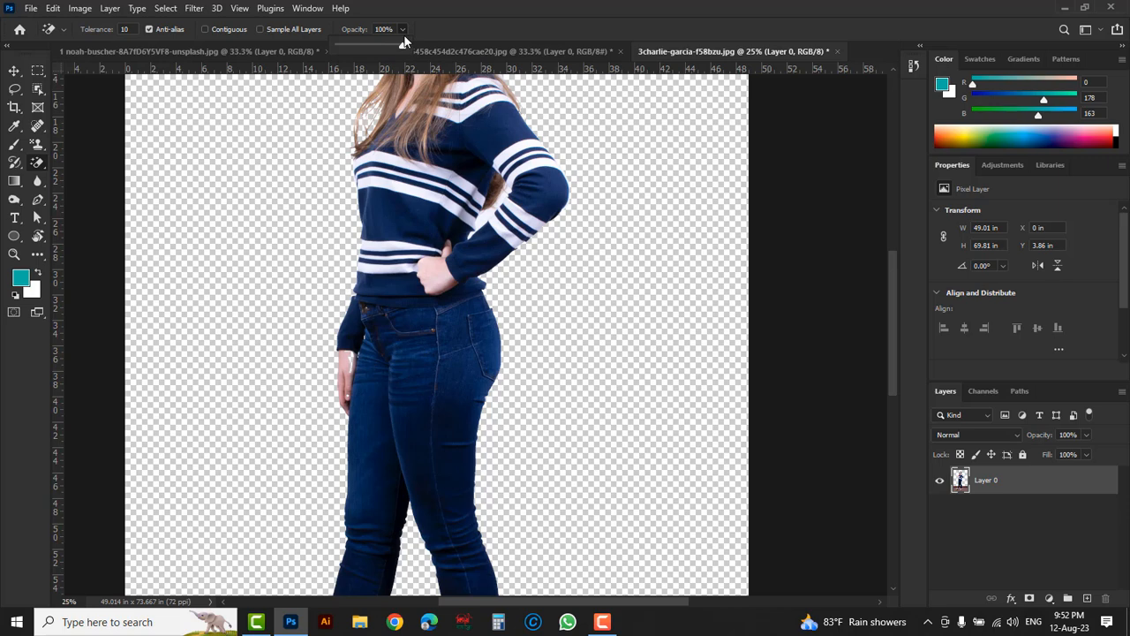
drag(371, 44, 369, 43)
click(448, 436)
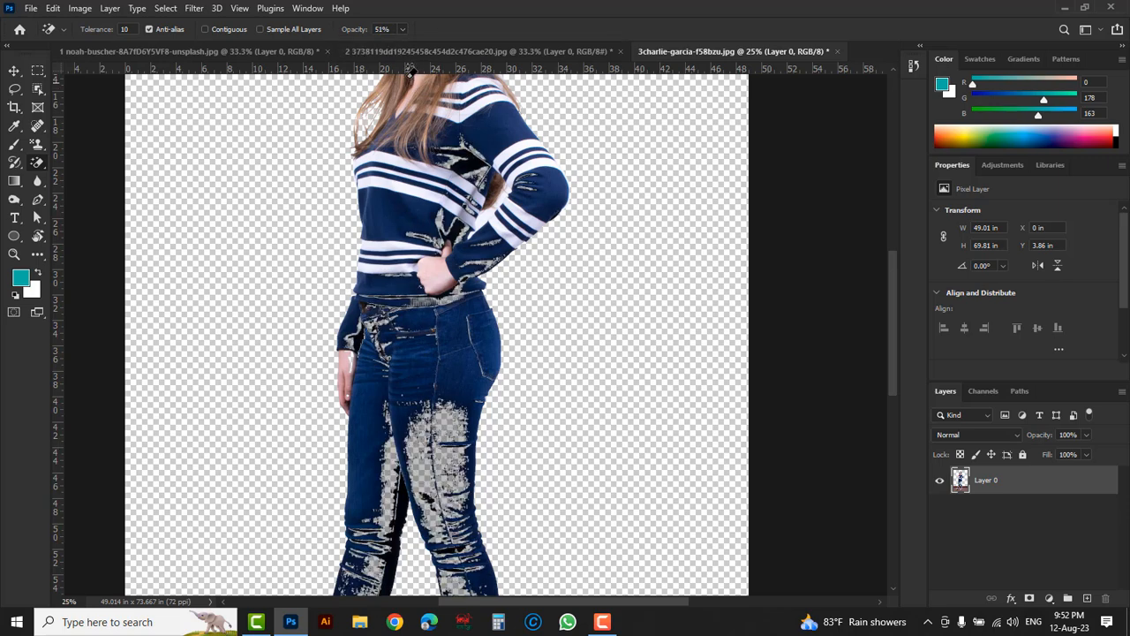
- Undo the last jeans erase and repeat it at 8% opacity, returning the eraser opacity to 100%
click(403, 29)
drag(405, 44, 377, 46)
key(ctrl+z)
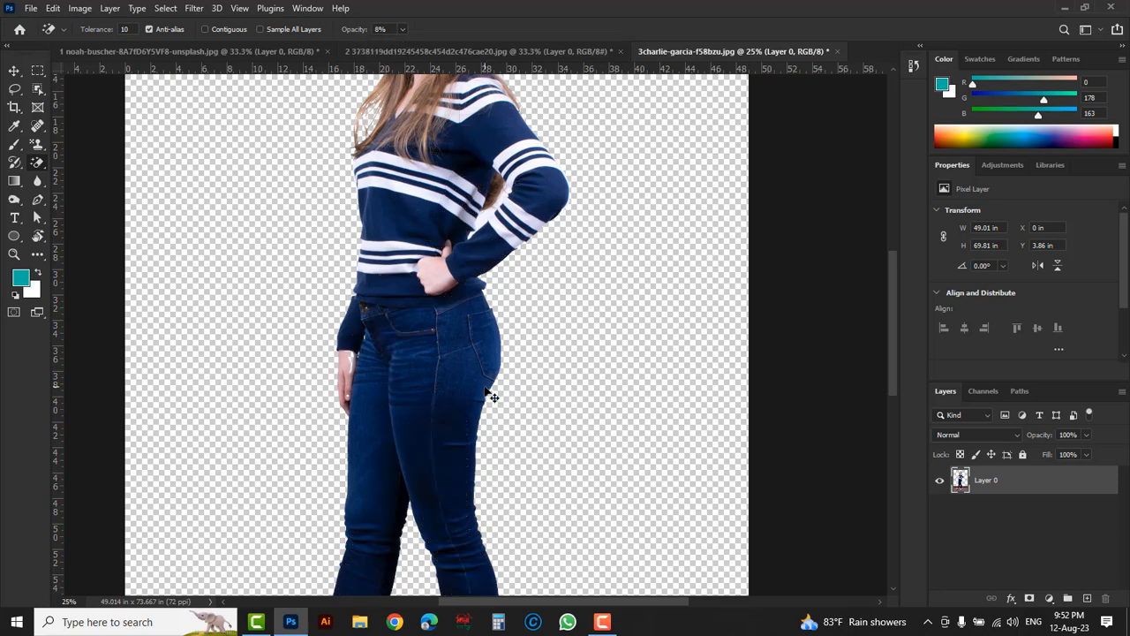
click(445, 444)
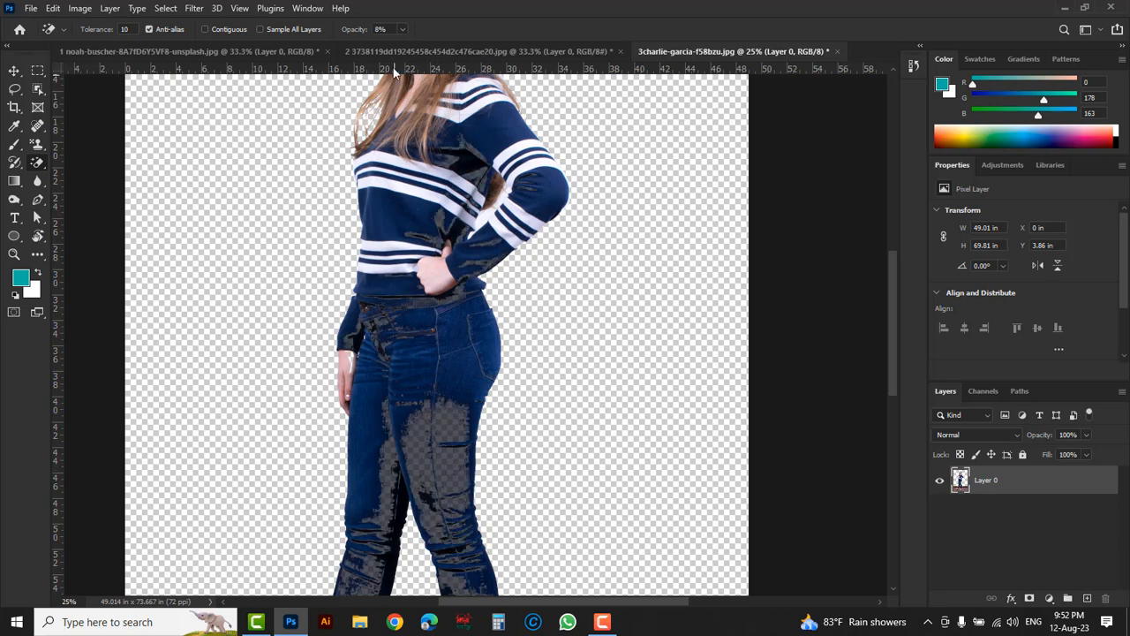
click(402, 29)
drag(405, 47, 519, 48)
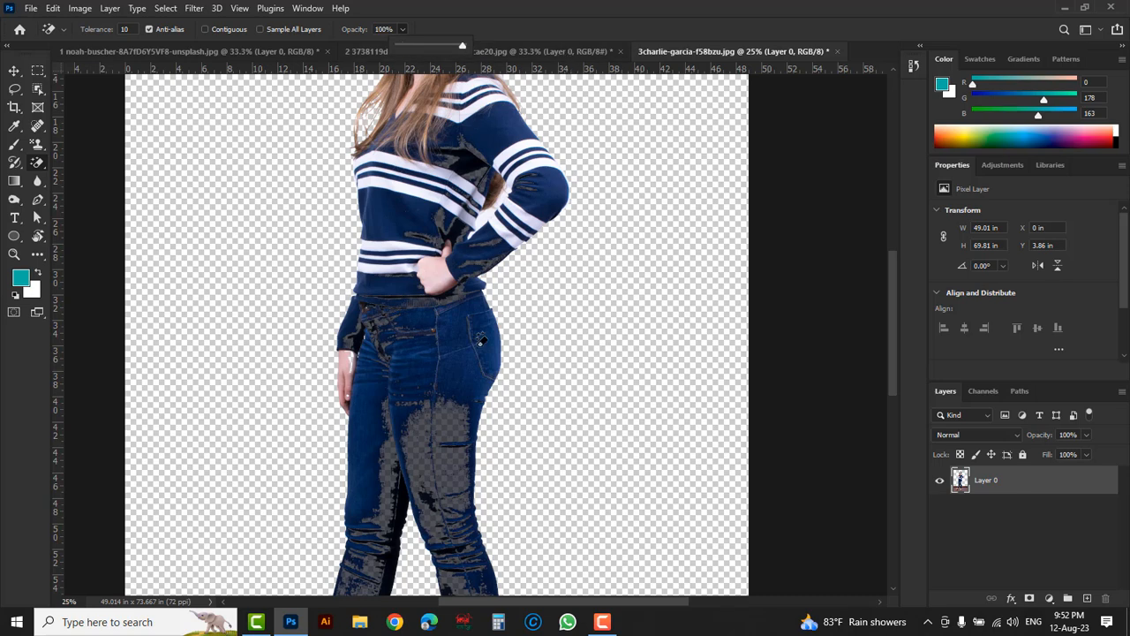
- Undo the faint jeans erase and repeat it with the Magic Eraser on the thigh's dark blue at 100% opacity
key(ctrl+z)
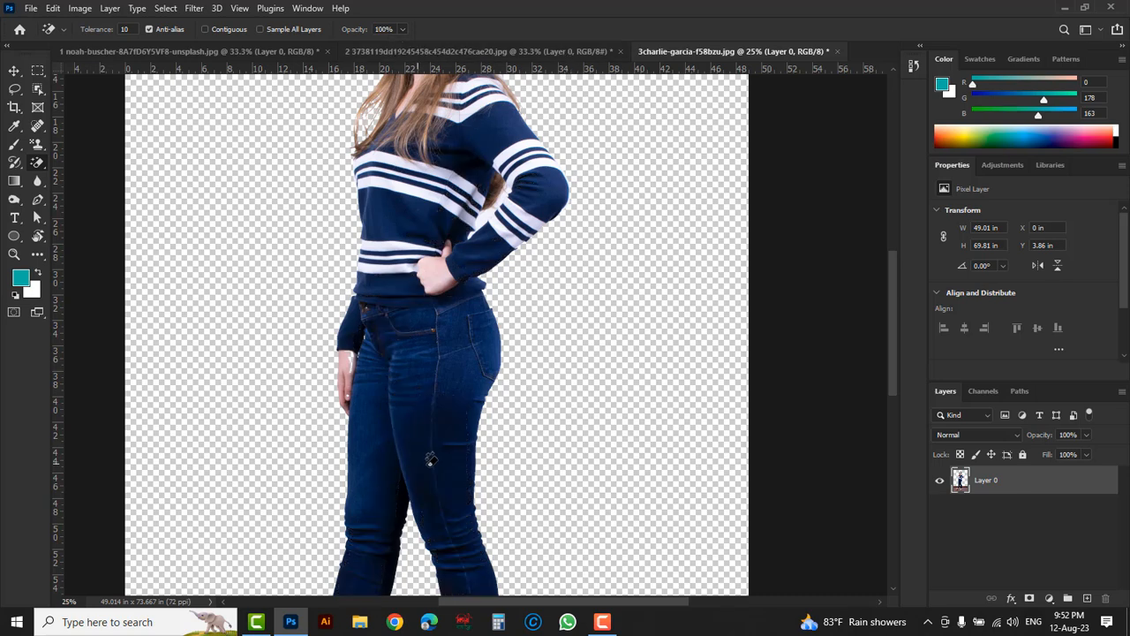
click(439, 474)
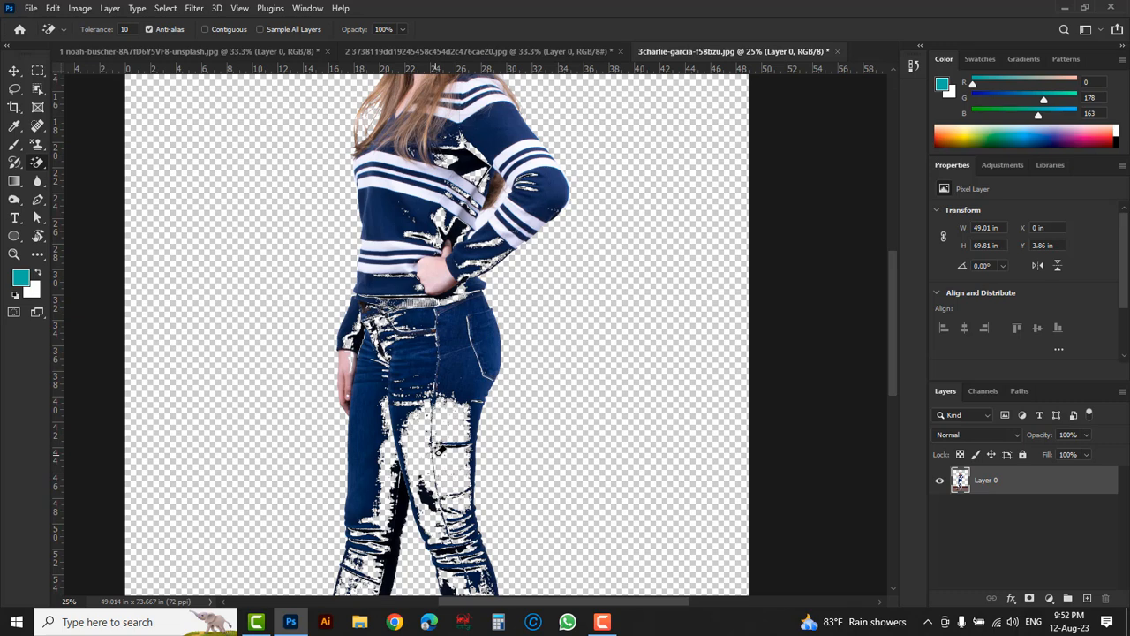
scroll(444, 400, down, 1)
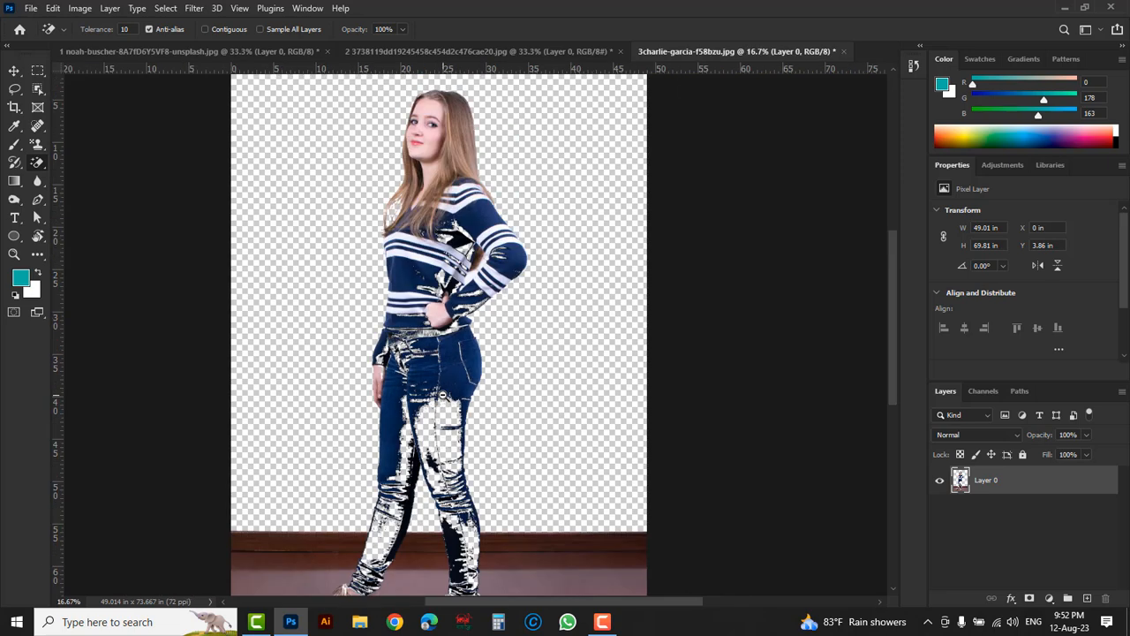
scroll(450, 398, down, 5)
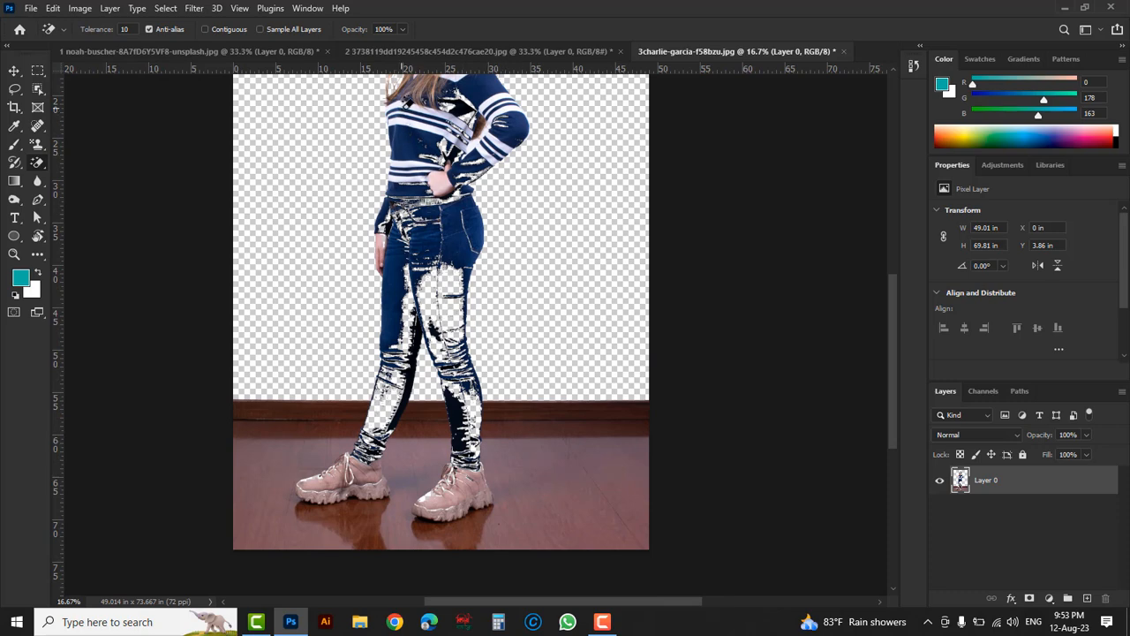
- Set the Magic Eraser tolerance to 50 and erase the white stripes of the sweater with Contiguous off
scroll(450, 146, up, 2)
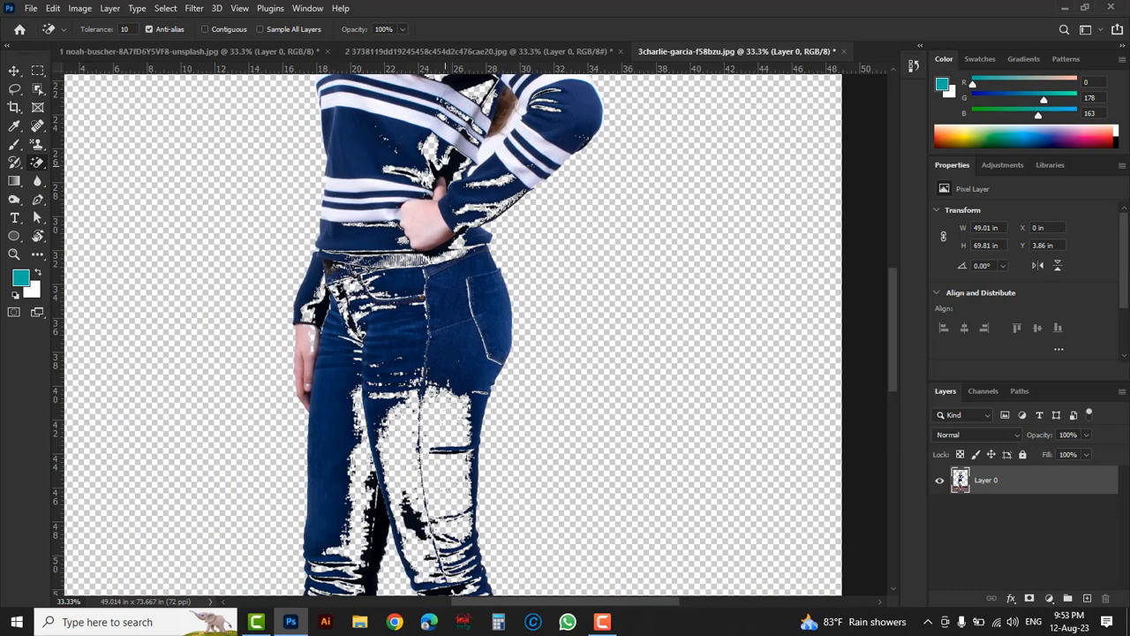
scroll(352, 320, up, 3)
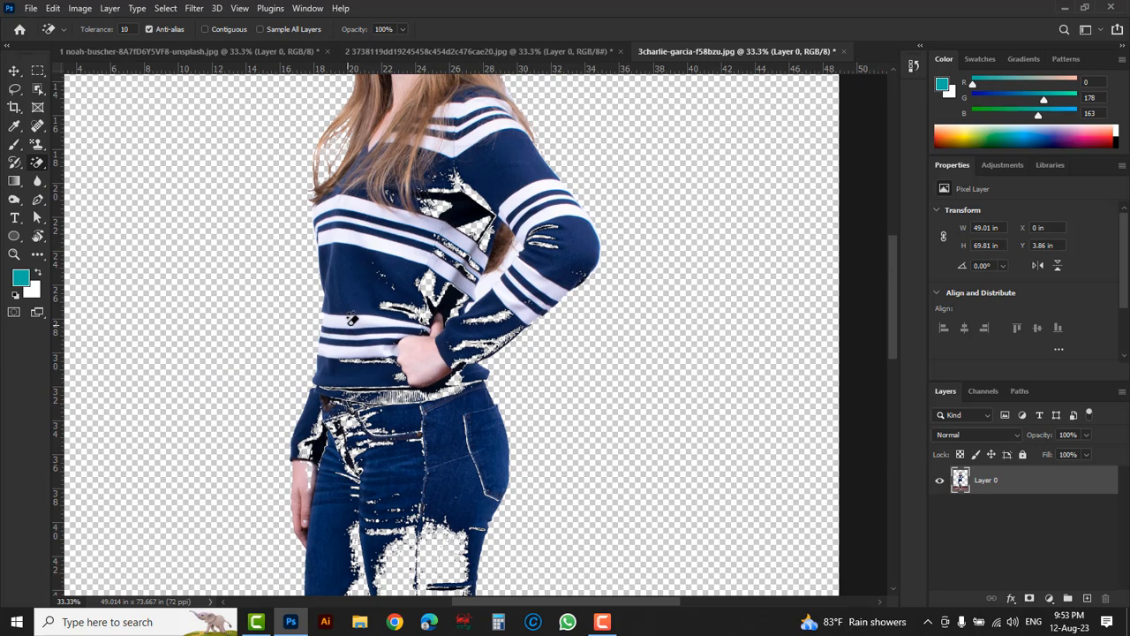
click(351, 321)
click(553, 217)
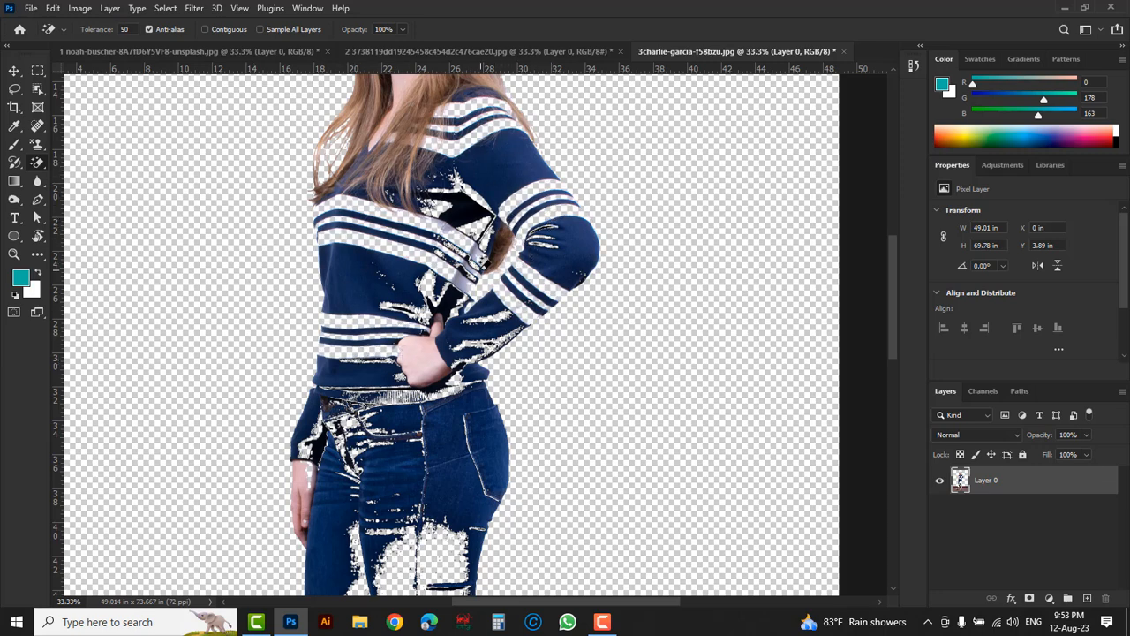
- Bring the whole portrait into view and show the available eraser tool variants
alt+click(510, 344)
alt+click(511, 344)
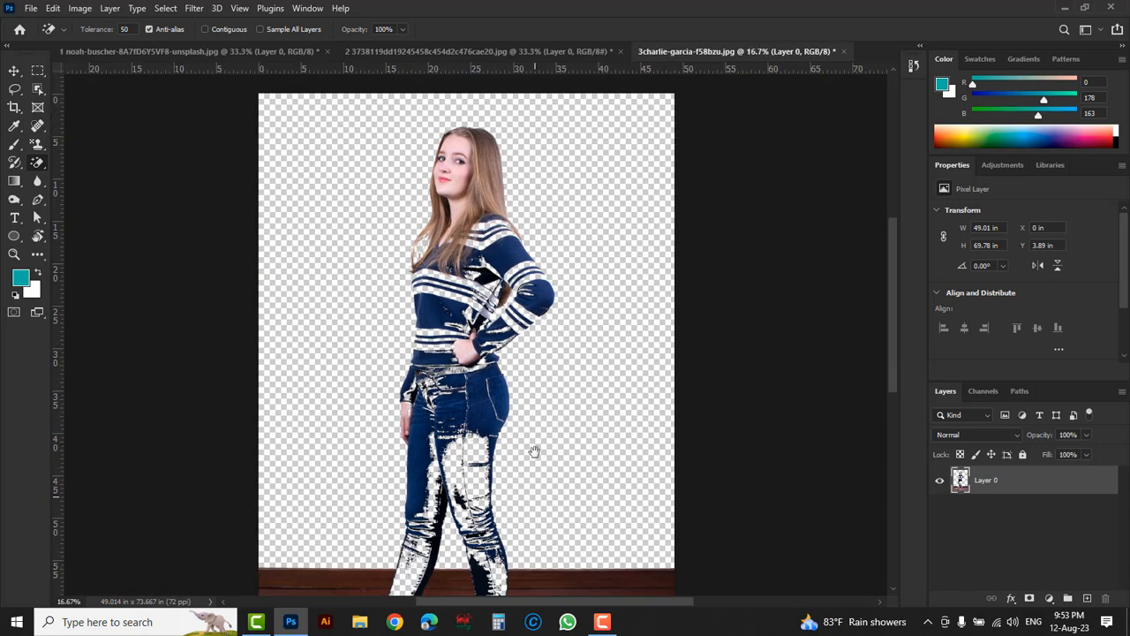
alt+click(522, 350)
right_click(38, 162)
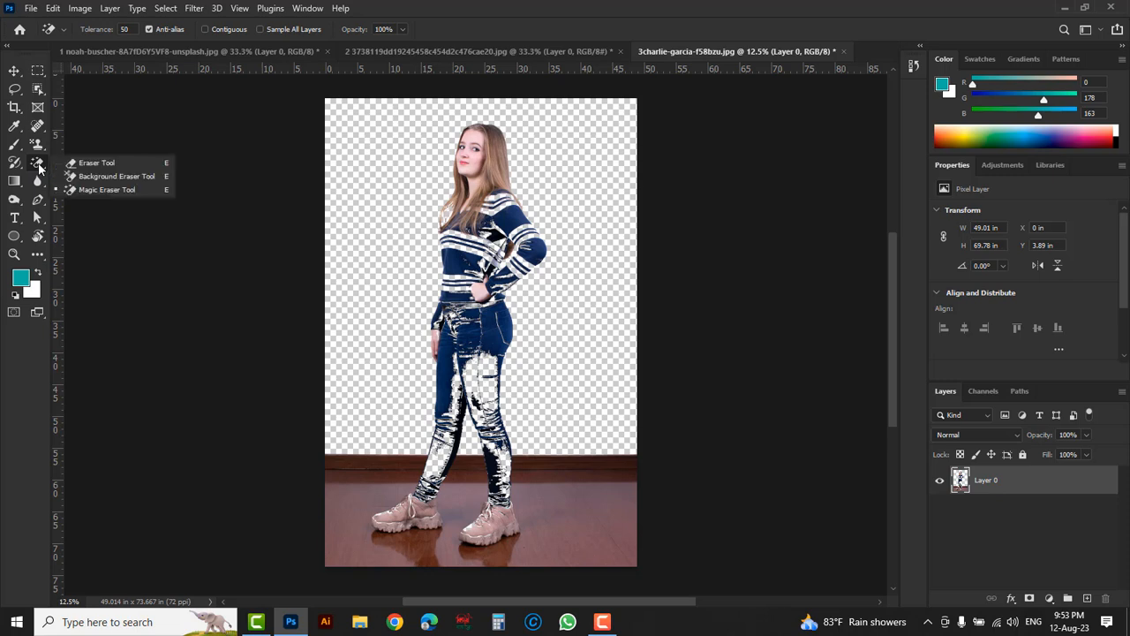